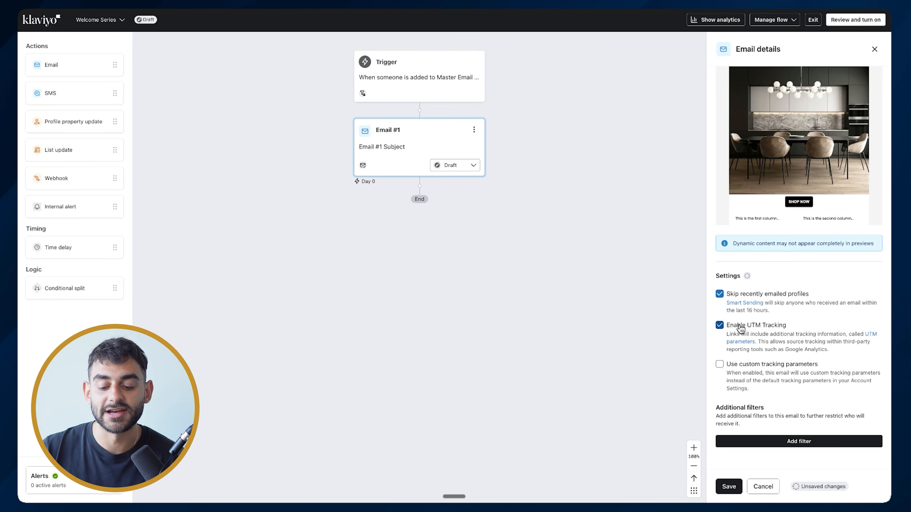
Add an empty additional filter to Email #1 and view the trigger's list and profile filters.
left_click(780, 443)
scroll(778, 435, "down", 1)
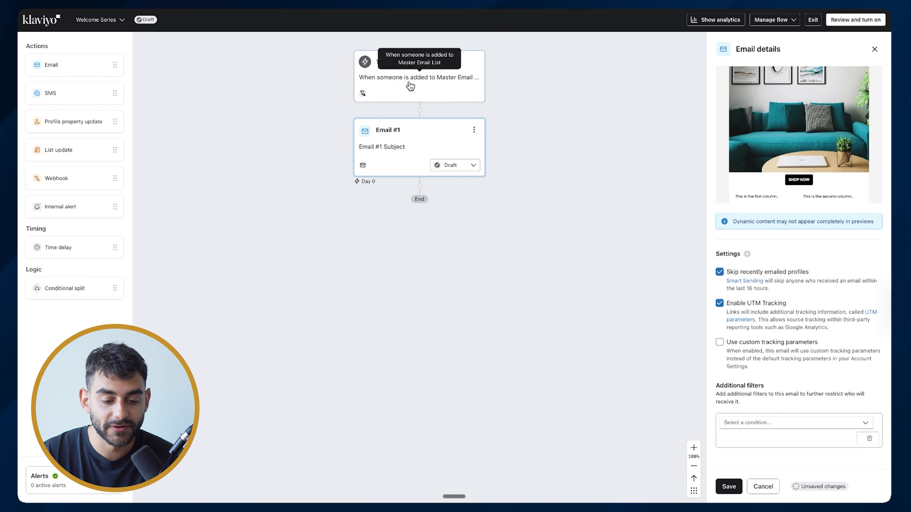
left_click(433, 89)
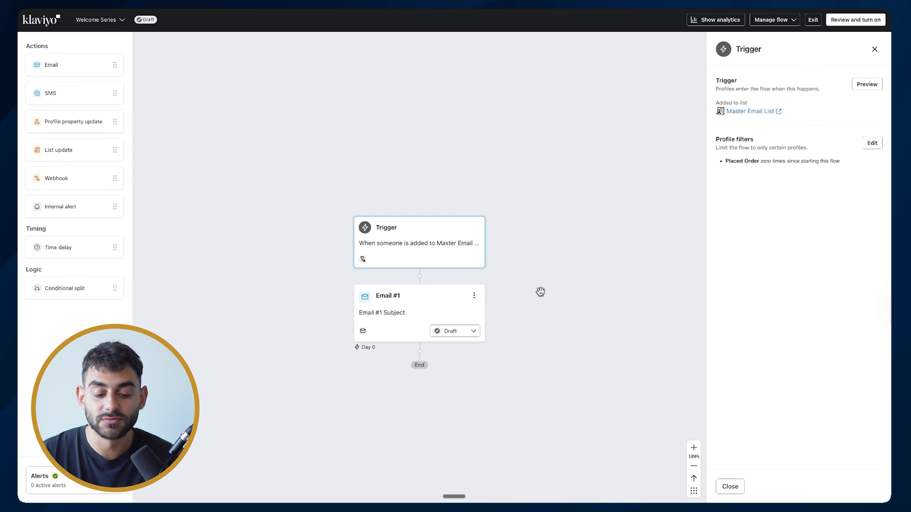
scroll(541, 291, "down", 3)
scroll(427, 232, "down", 1)
Examine the condition options offered for the additional filter of Email #1.
left_click(428, 216)
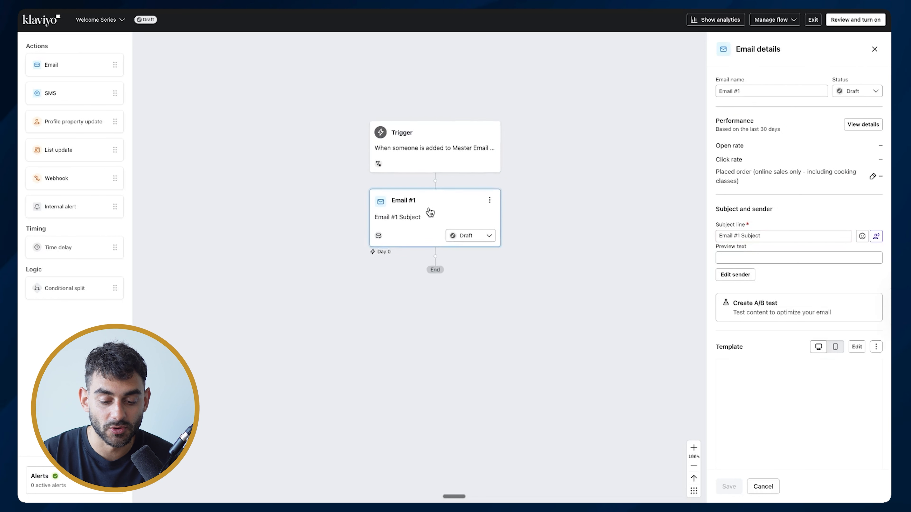
scroll(843, 335, "down", 6)
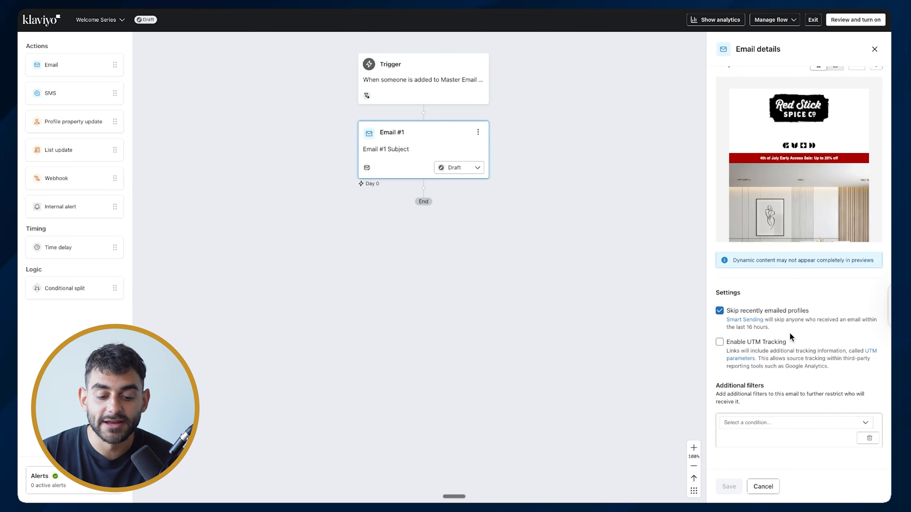
left_click(792, 430)
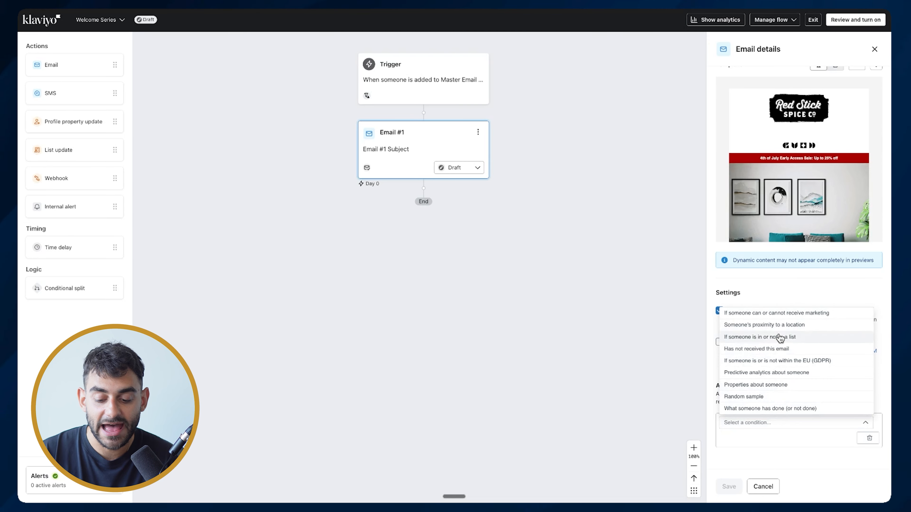
left_click(767, 296)
Add a time delay of 1 day after Email #1 and save it.
left_click_drag(57, 247, 421, 207)
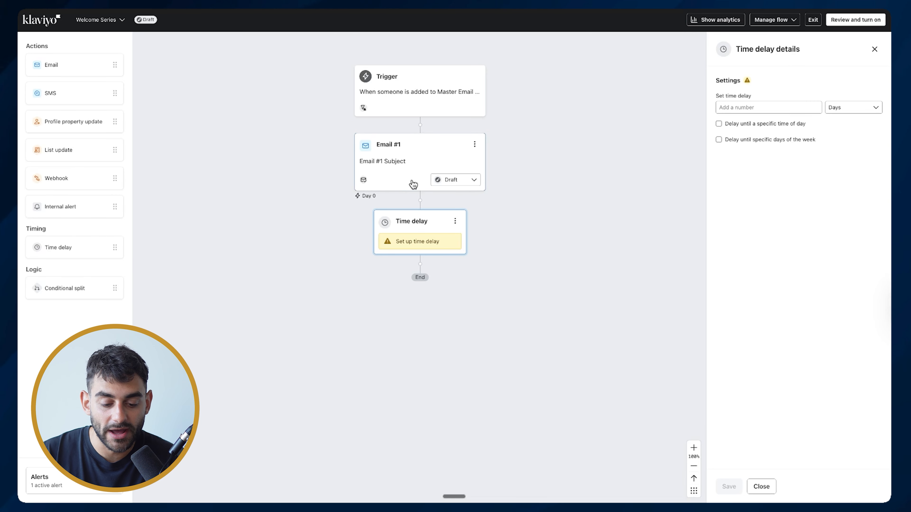
left_click(758, 107)
type("1")
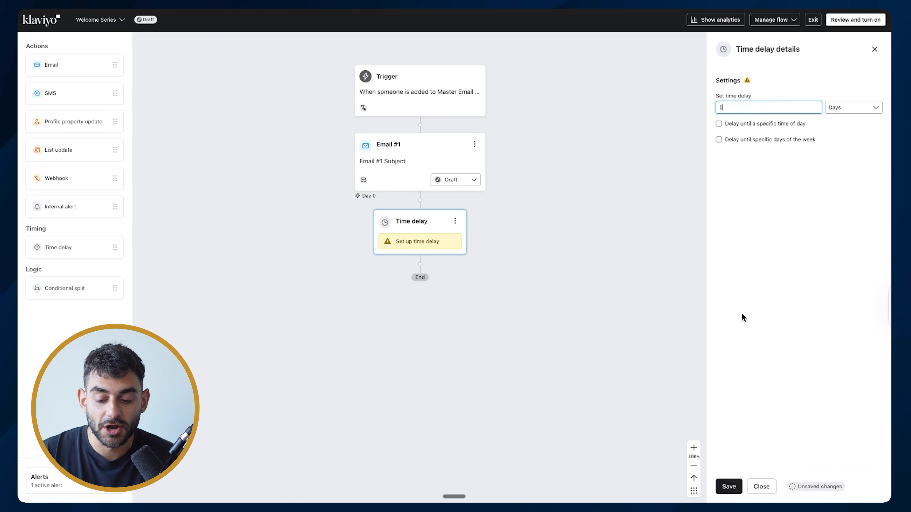
left_click(728, 486)
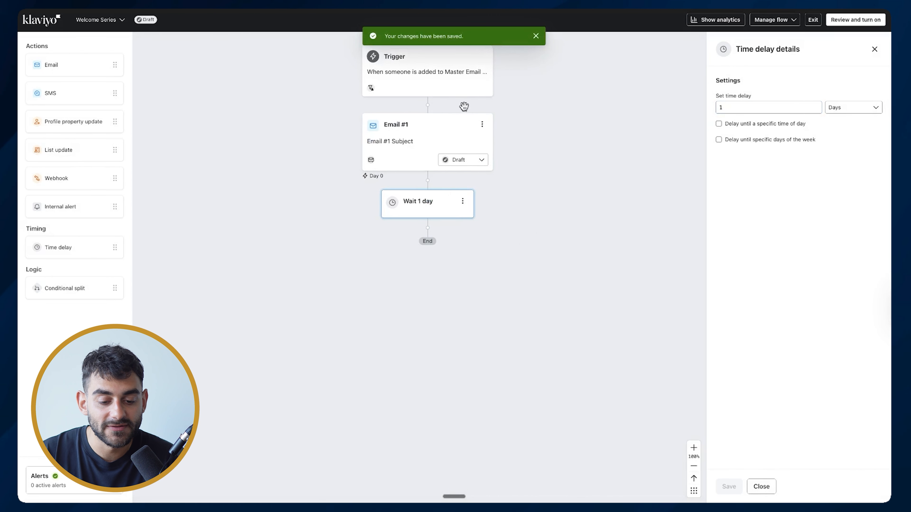
Add a conditional split after the one-day delay and check which conditions it offers.
scroll(398, 225, "down", 1)
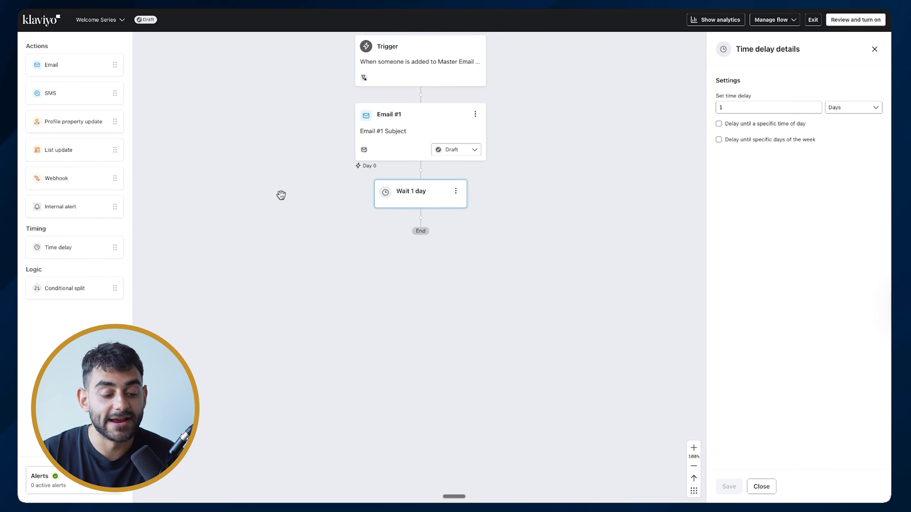
left_click_drag(47, 291, 413, 218)
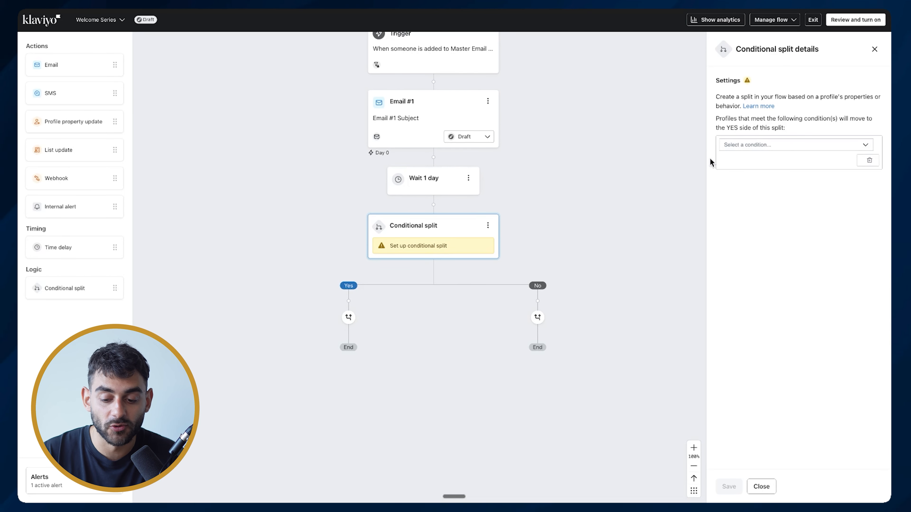
left_click(772, 147)
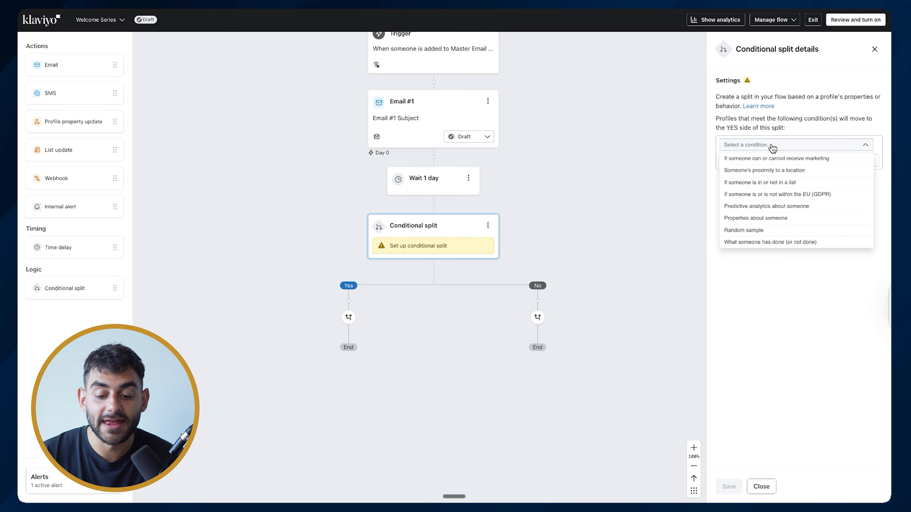
left_click(715, 187)
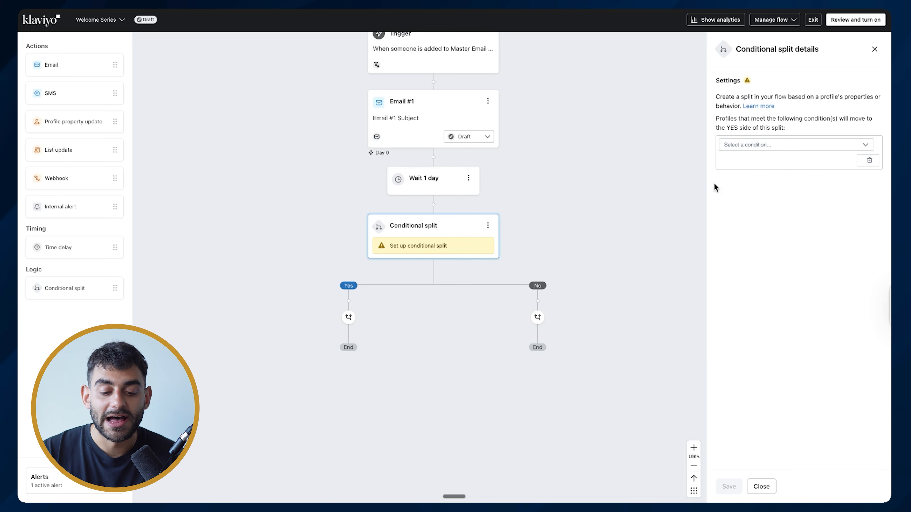
Set the split condition to What someone has done (or not done): Opened Email zero times since starting this flow.
scroll(618, 213, "down", 1)
scroll(618, 213, "up", 1)
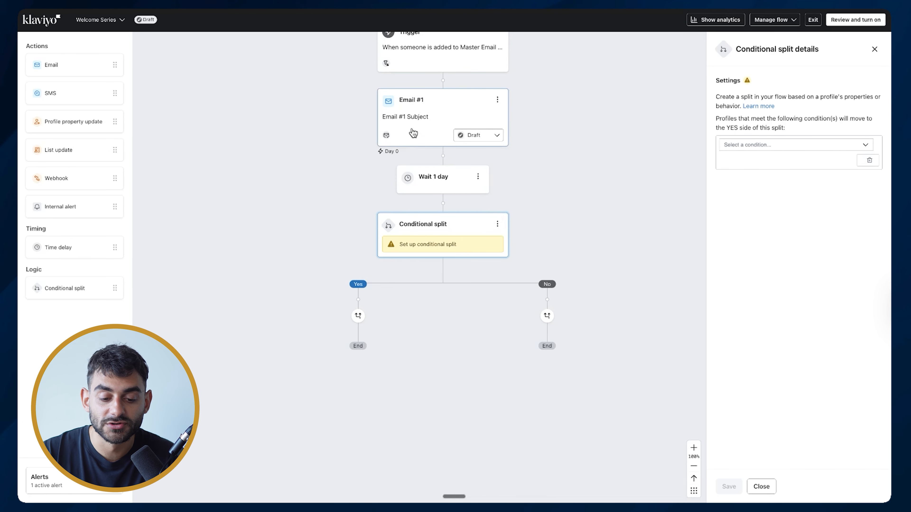
scroll(439, 128, "up", 1)
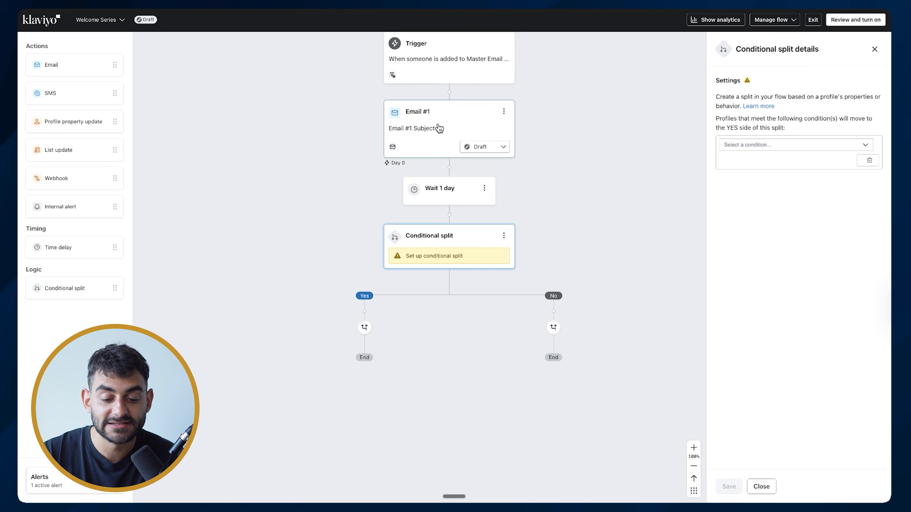
scroll(478, 259, "down", 1)
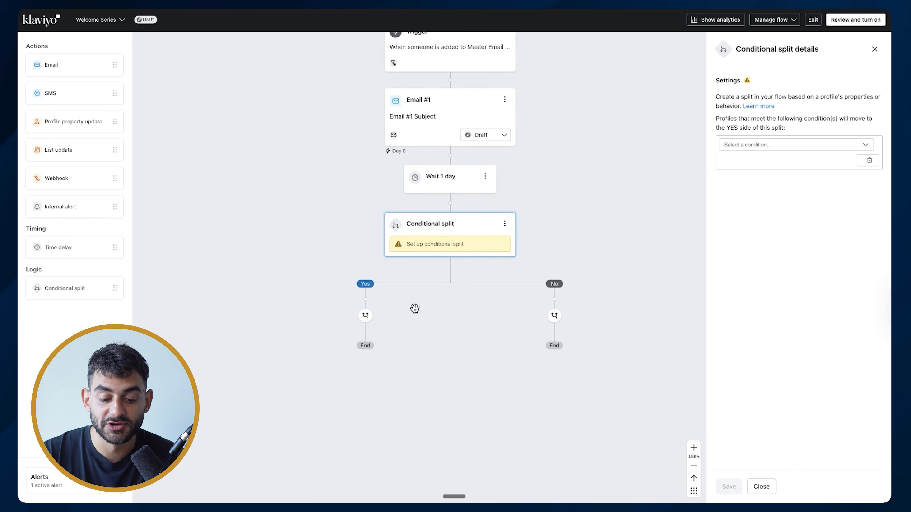
left_click(752, 150)
left_click(781, 242)
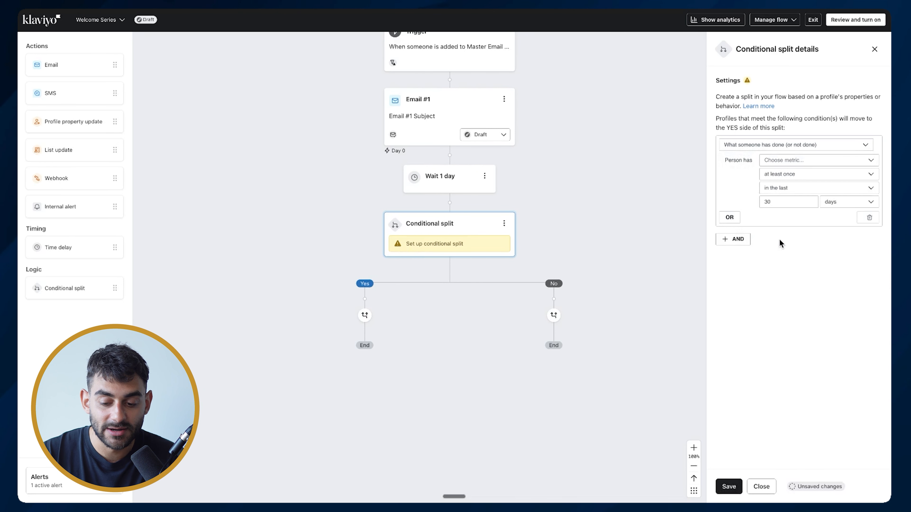
left_click(792, 165)
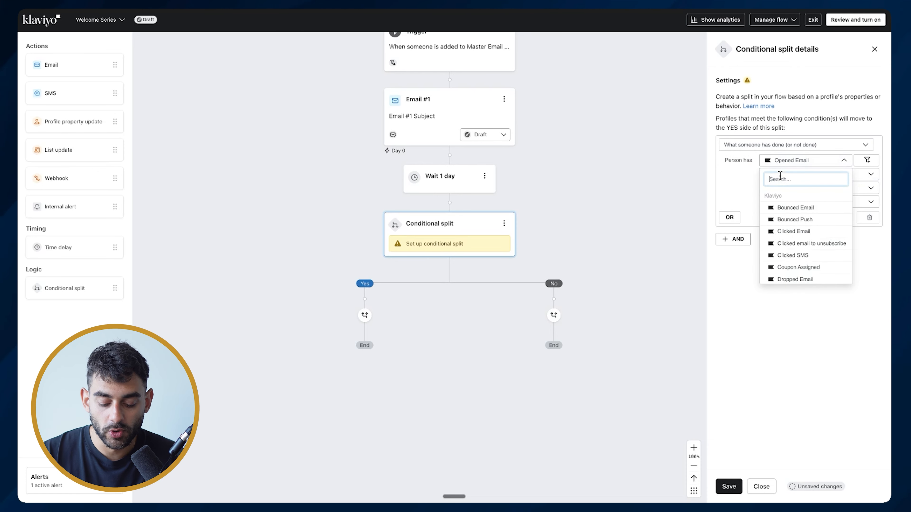
type("open")
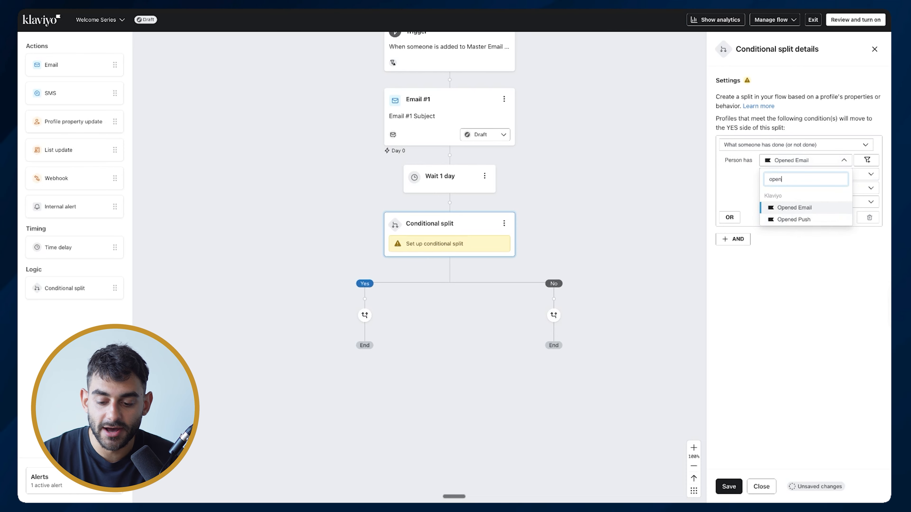
left_click(784, 210)
left_click(789, 189)
left_click(791, 273)
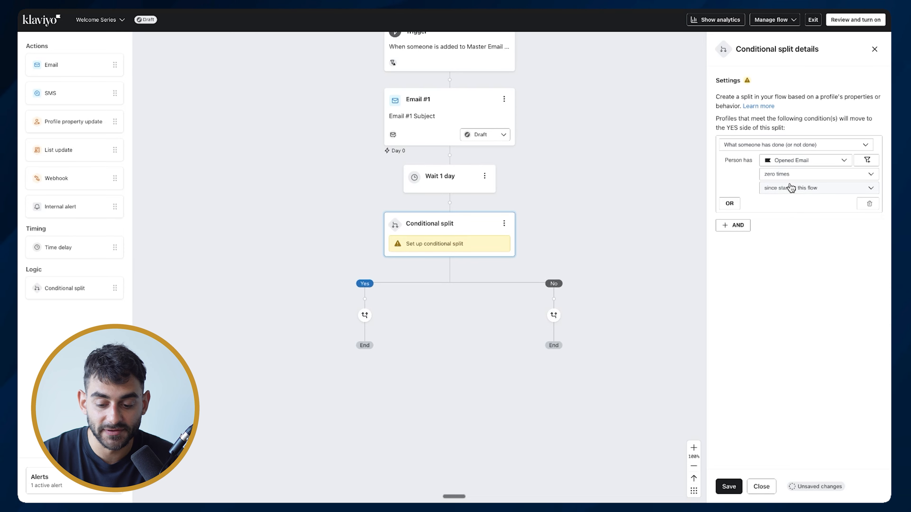
Restrict the split's Opened Email condition to Message equals Email #1 (X9nxMD) and save the split.
left_click(868, 162)
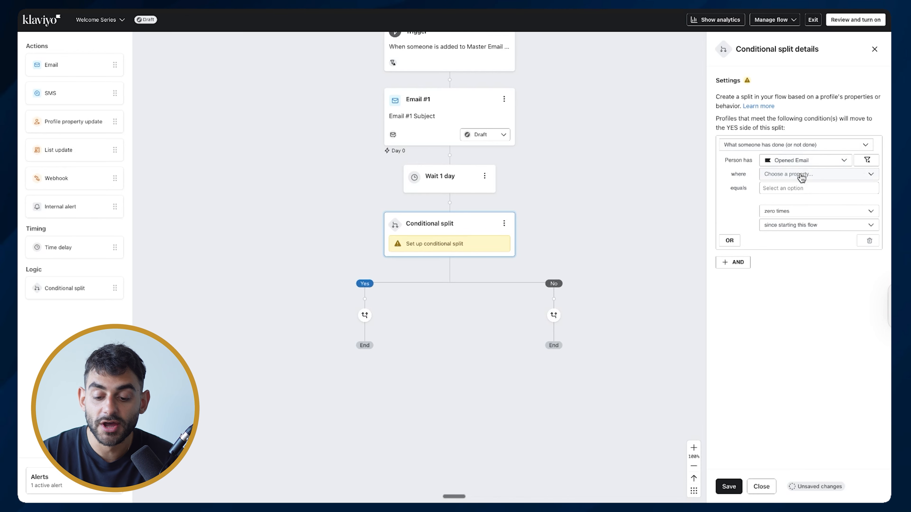
left_click(786, 175)
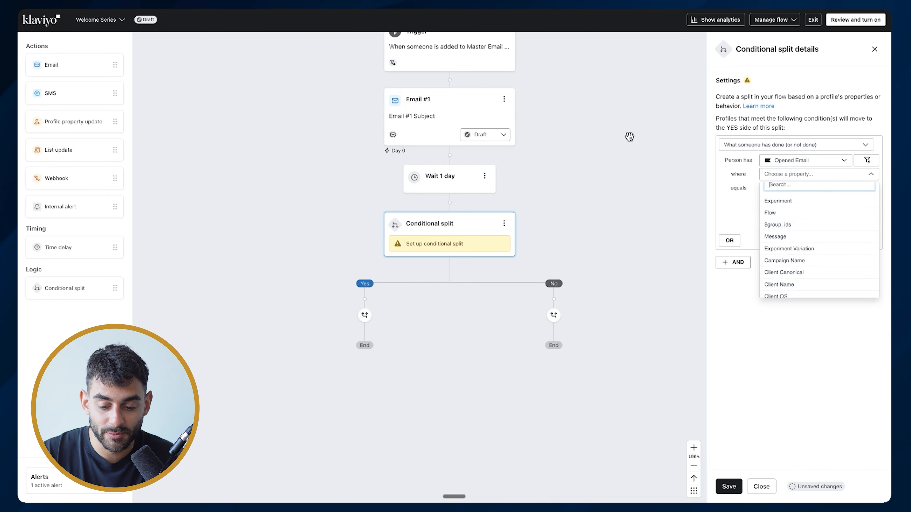
left_click(785, 237)
left_click(795, 187)
type("email #1")
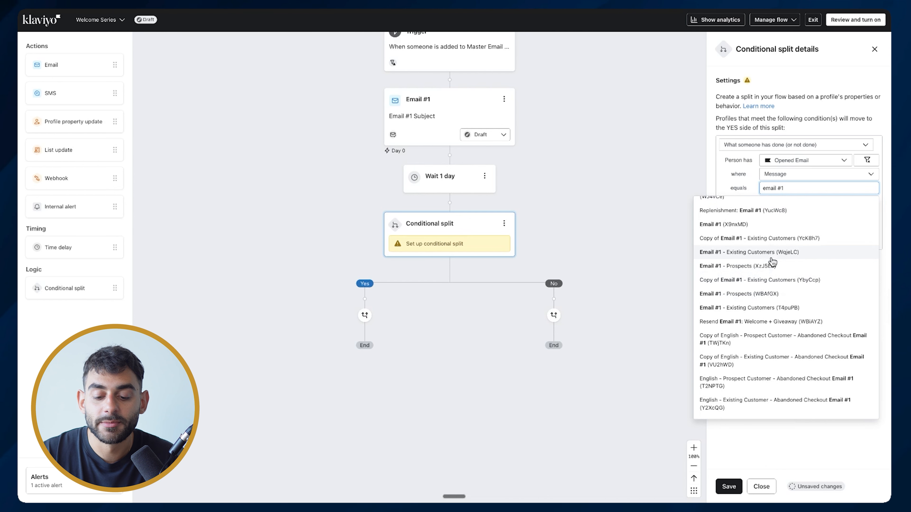
left_click(765, 225)
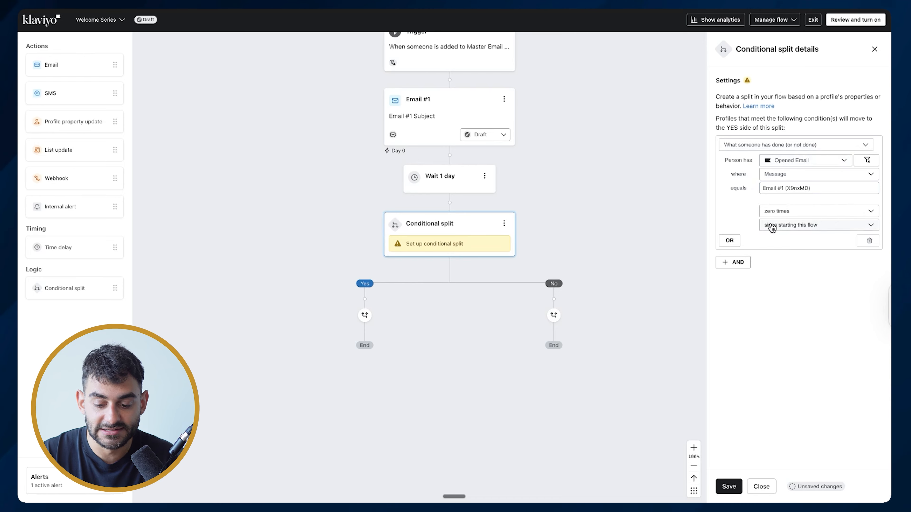
left_click(728, 486)
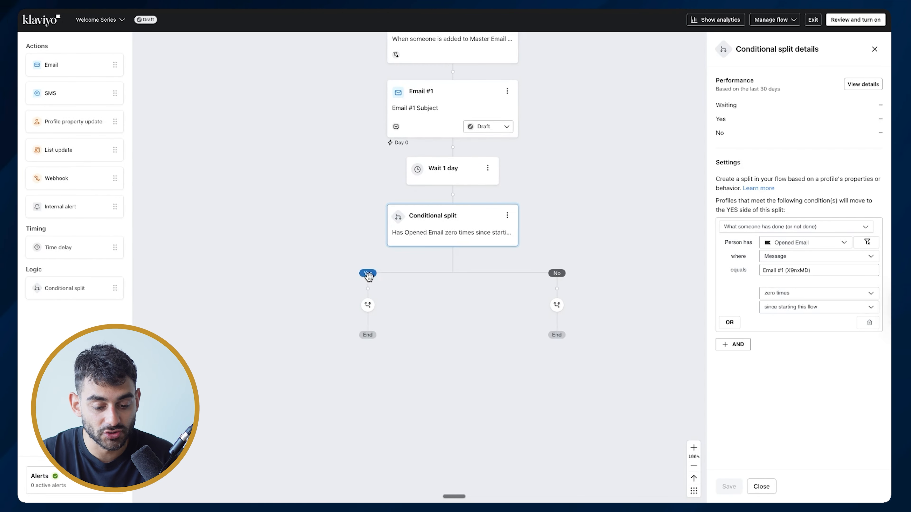
Clone Email #1 and place the copy on the Yes branch of the conditional split.
left_click(507, 91)
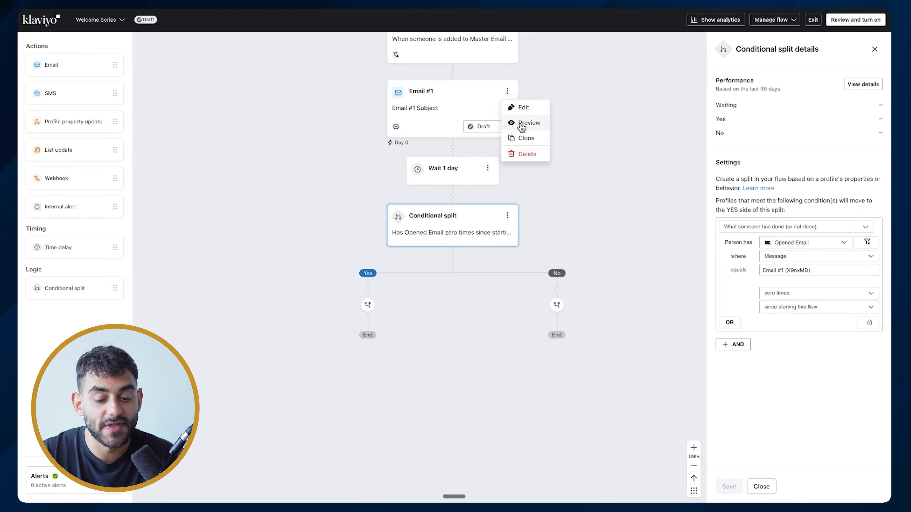
left_click(522, 136)
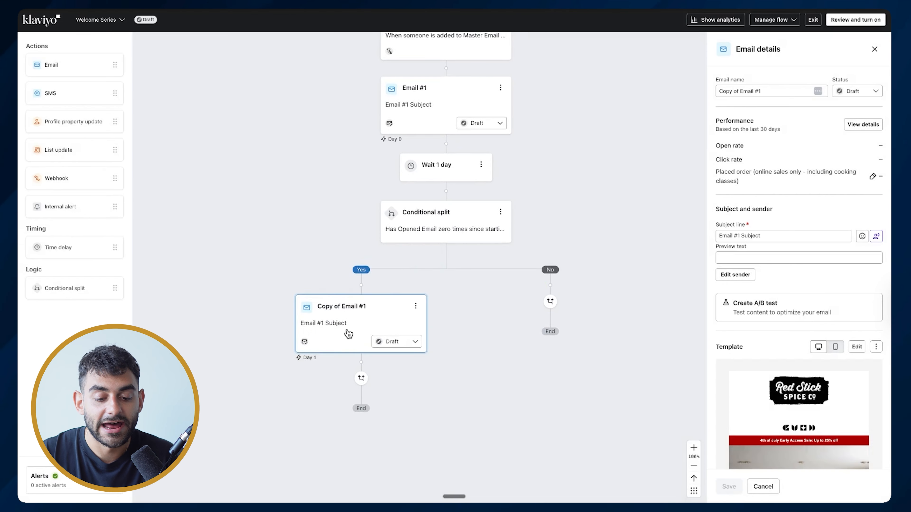
left_click_drag(348, 324, 337, 323)
scroll(358, 312, "down", 1)
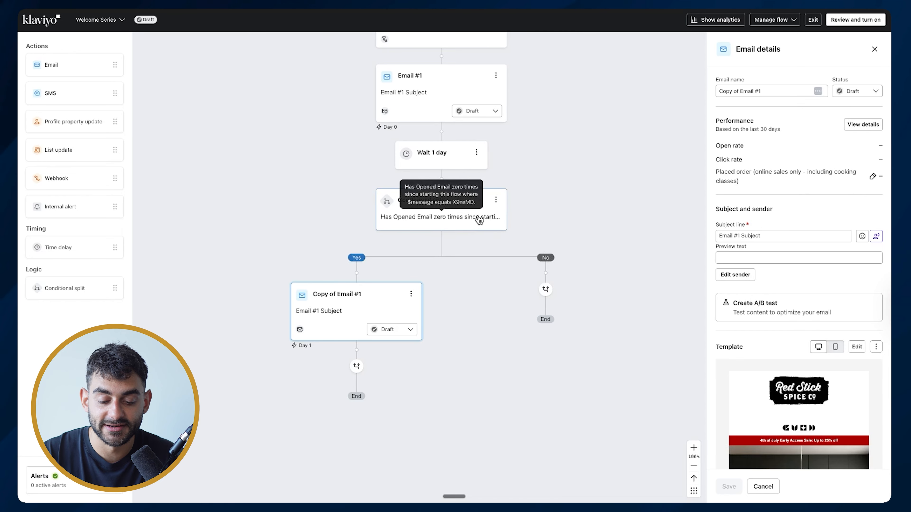
scroll(481, 261, "up", 1)
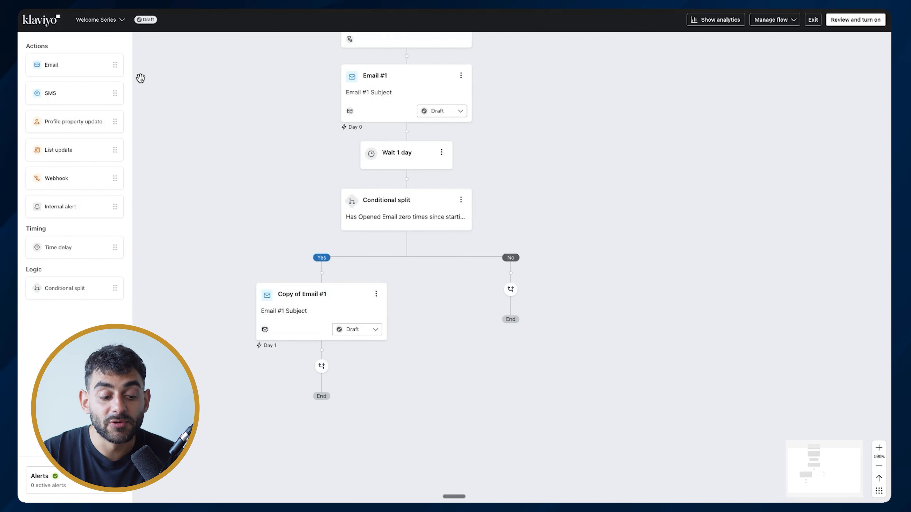
Add an email to the No branch of the split, name it Email #2, and save it.
left_click_drag(35, 68, 488, 305)
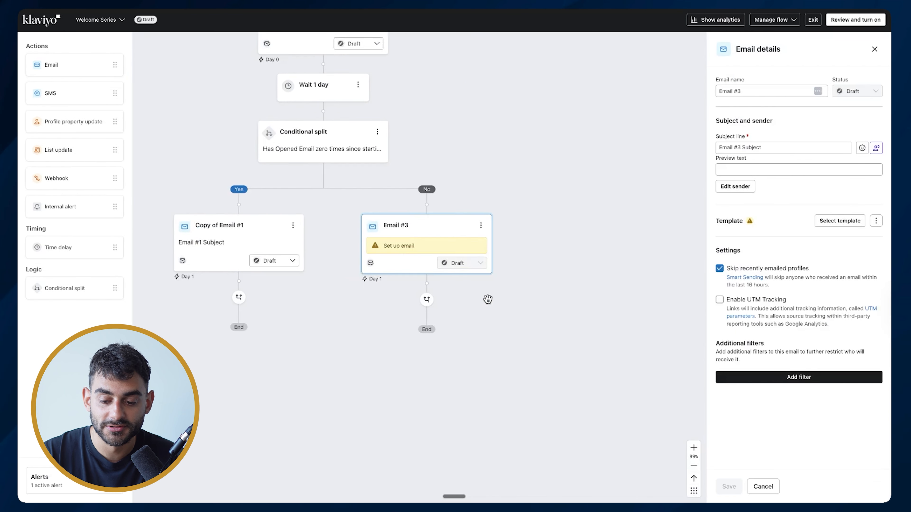
left_click(750, 92)
key("BackSpace")
type("2")
left_click(728, 486)
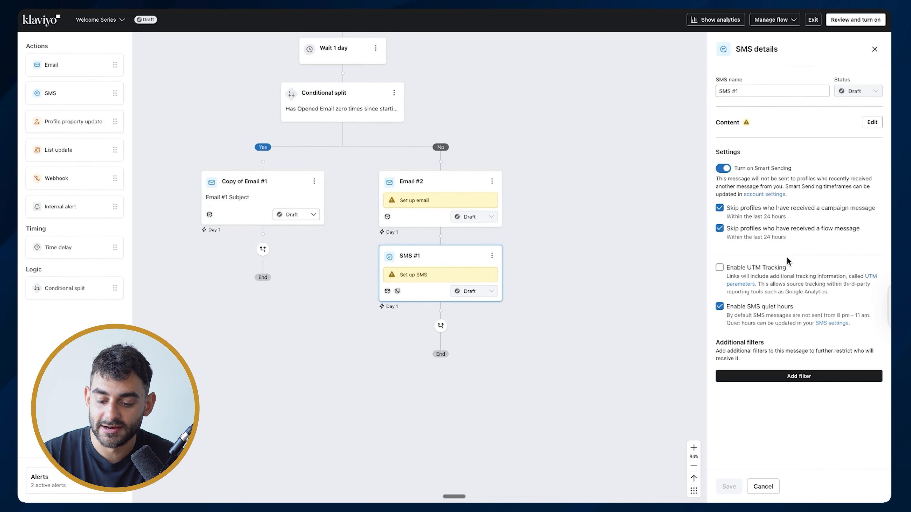
Open the content editor of SMS #1 and look through its message content and compliance settings.
left_click(873, 122)
left_click(60, 103)
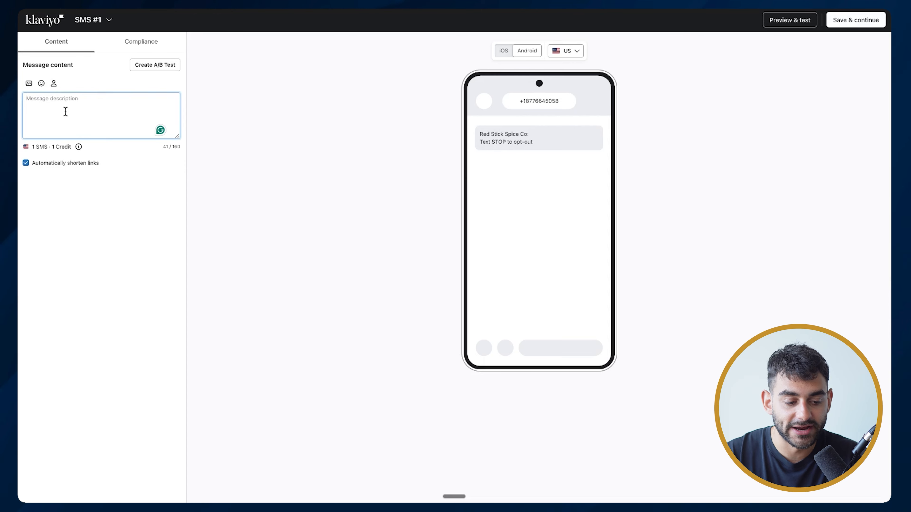
left_click(141, 47)
left_click(67, 46)
left_click(135, 46)
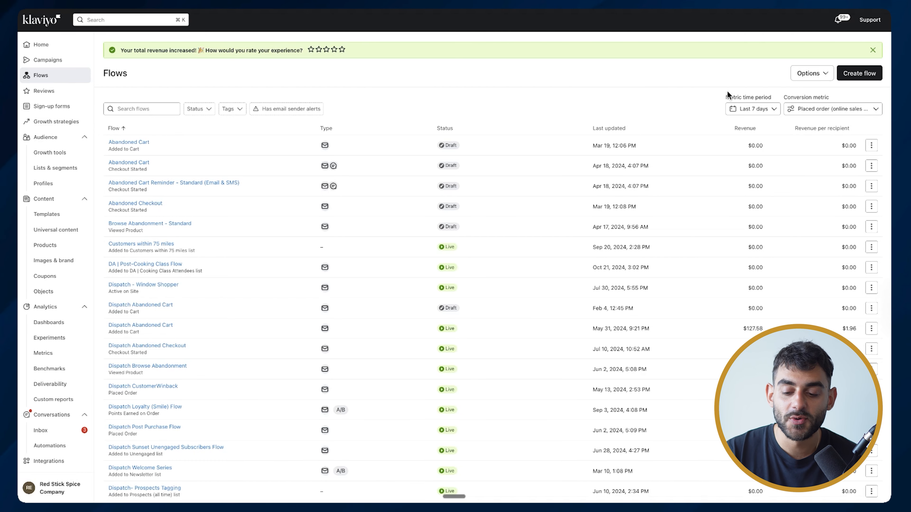
Start creating a flow and browse the essential flow templates and the goal categories.
left_click(855, 77)
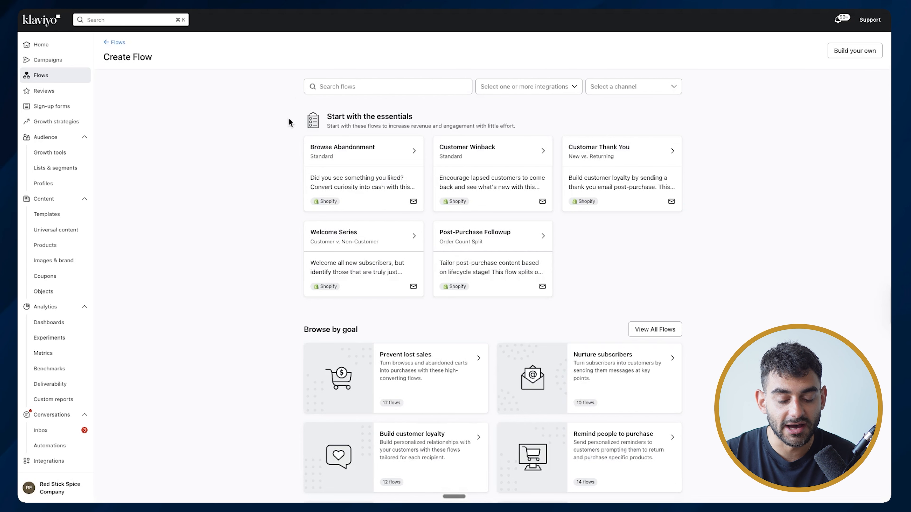
scroll(289, 121, "down", 1)
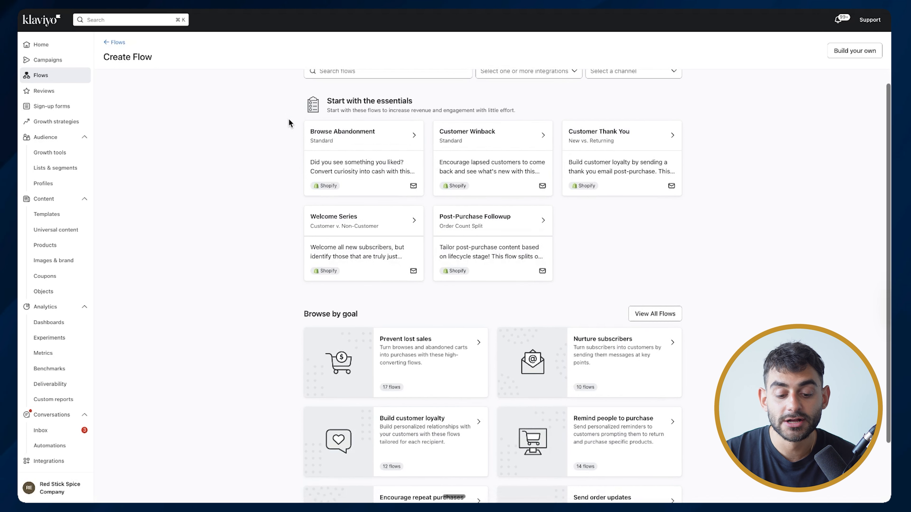
scroll(289, 121, "up", 1)
scroll(305, 131, "down", 1)
scroll(306, 130, "up", 1)
scroll(306, 128, "down", 3)
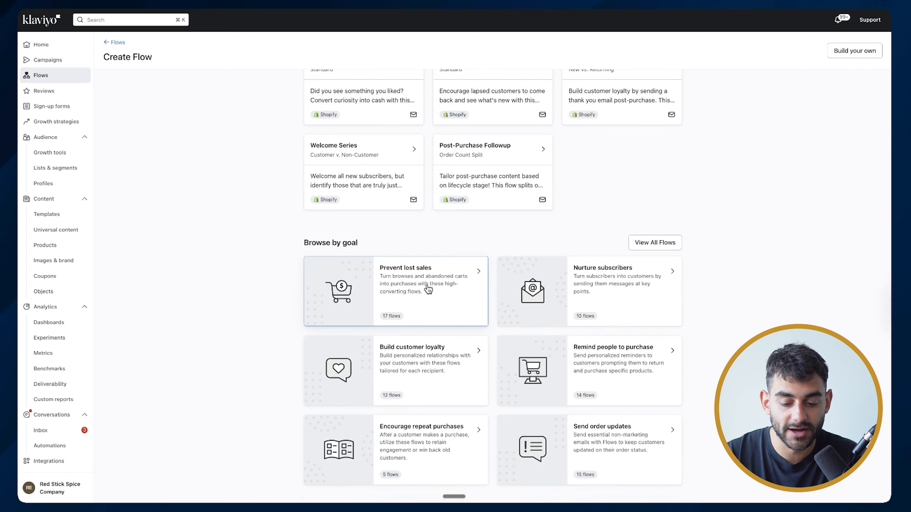
Show all flow templates in the library and search the page for "check".
left_click(655, 243)
scroll(382, 186, "down", 1)
scroll(378, 187, "down", 3)
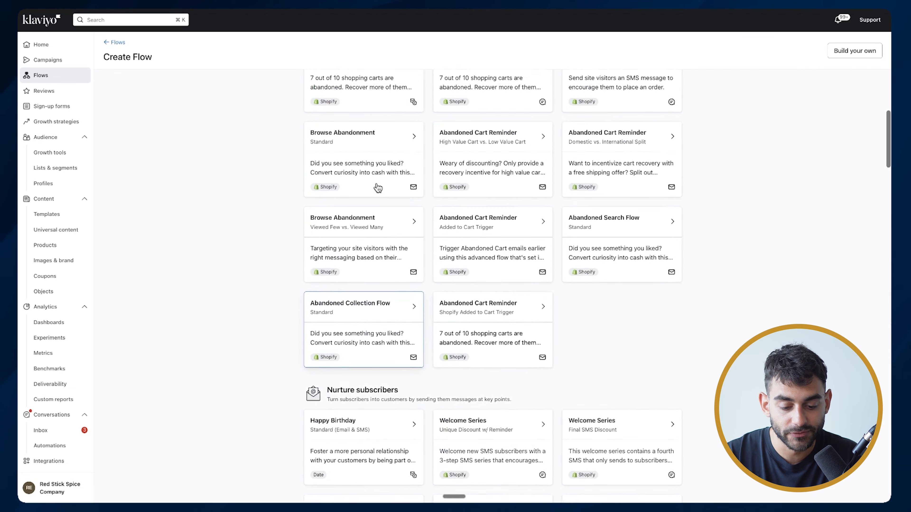
key("super+f")
type("chec")
key("Return")
key("Return")
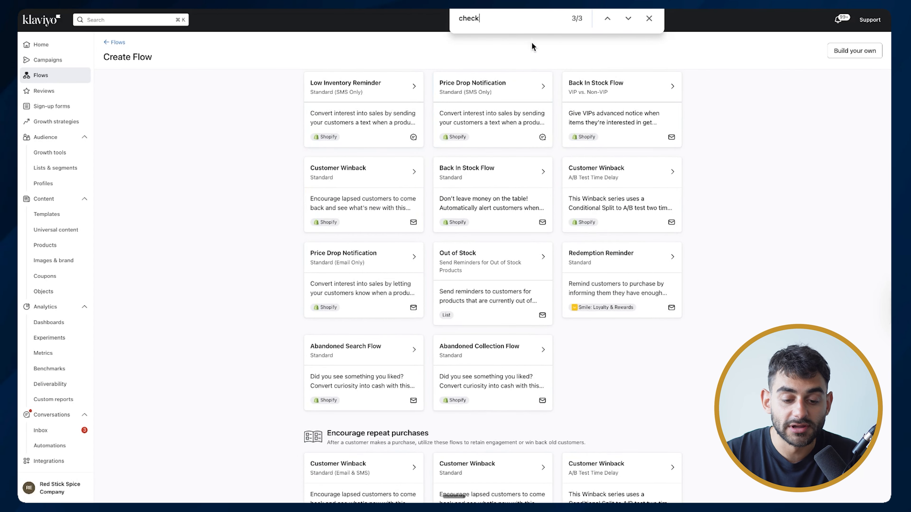
Search the flow template page for "cart" instead, and close the page search.
key("BackSpace")
key("BackSpace")
key("BackSpace")
key("BackSpace")
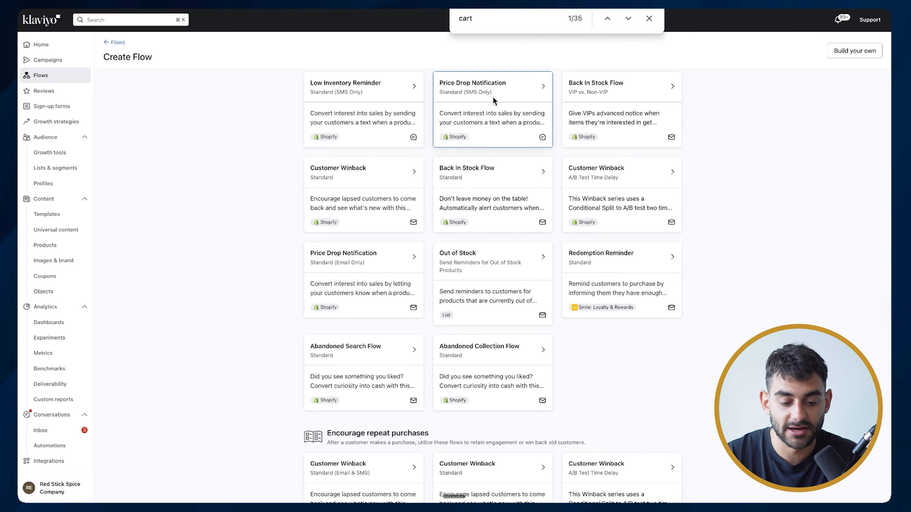
type("art")
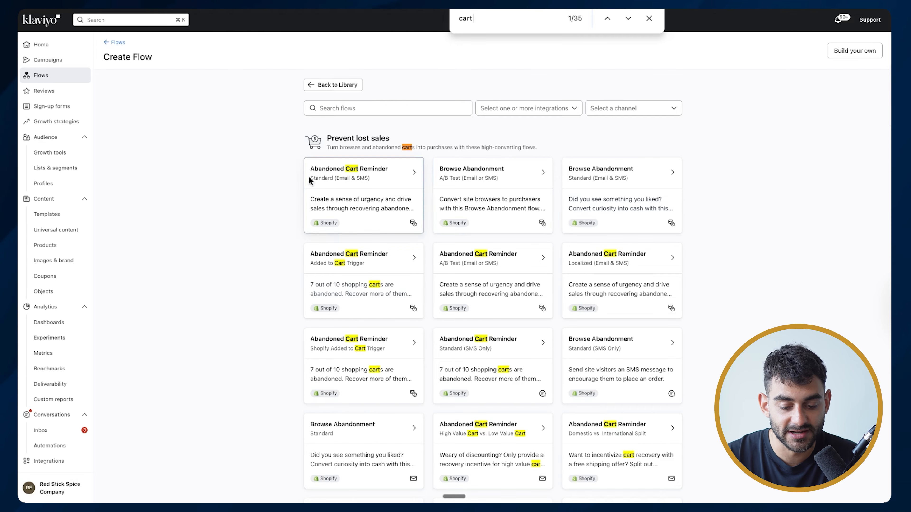
key("Escape")
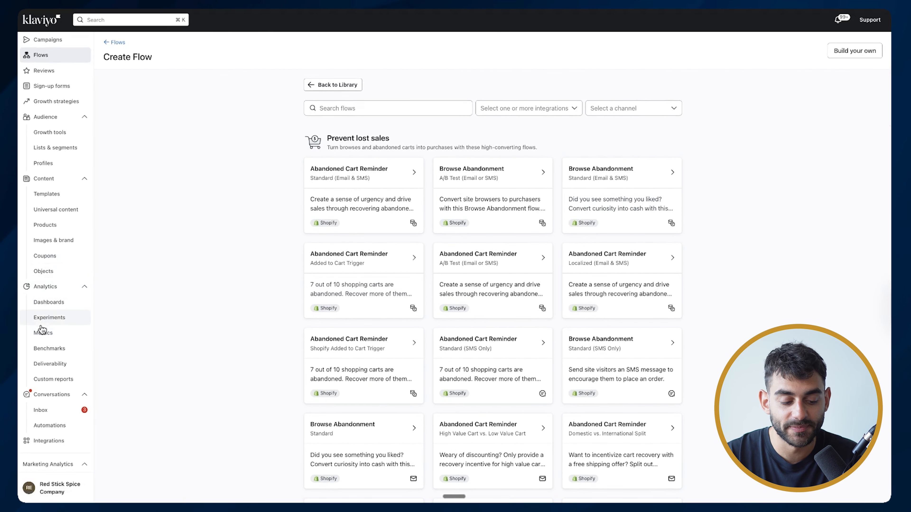
Open the analytics Metrics page in a separate browser tab.
right_click(40, 333)
left_click(82, 275)
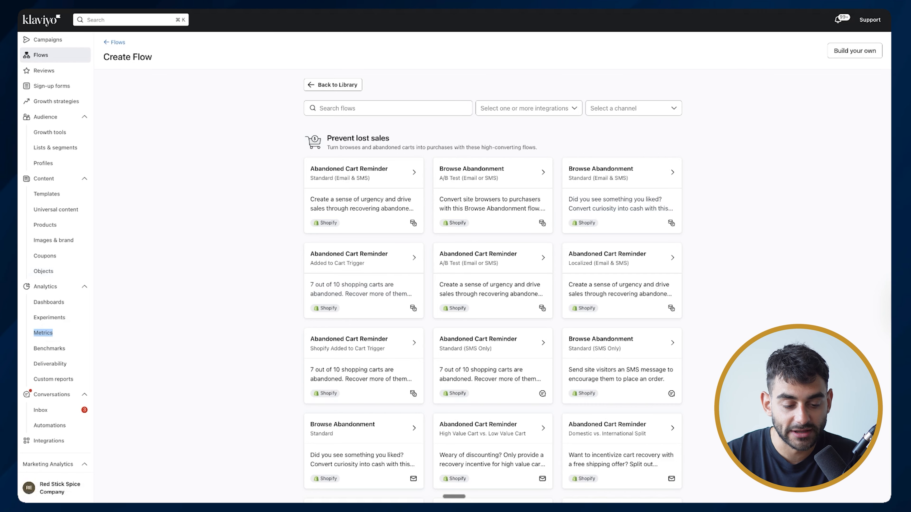
left_click(258, 4)
left_click_drag(104, 47, 146, 46)
left_click(150, 46)
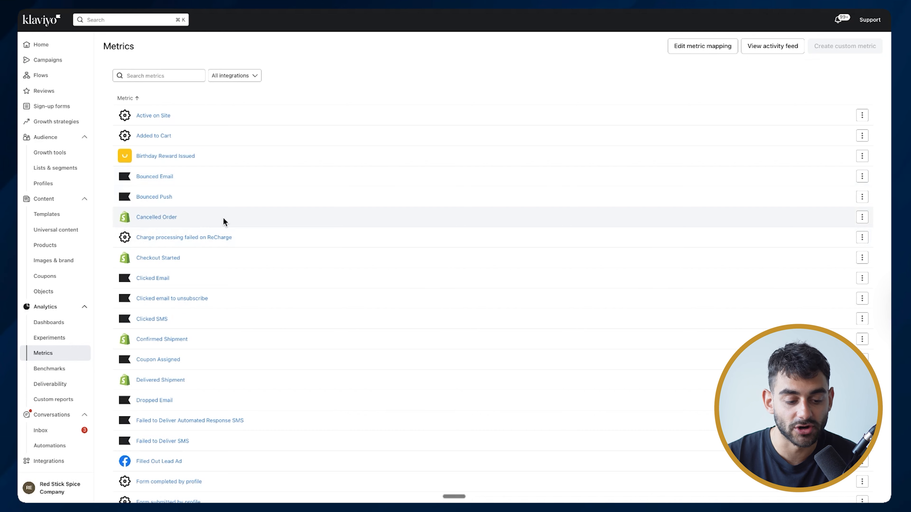
Search the metrics list for "check" and for "cart".
left_click(163, 76)
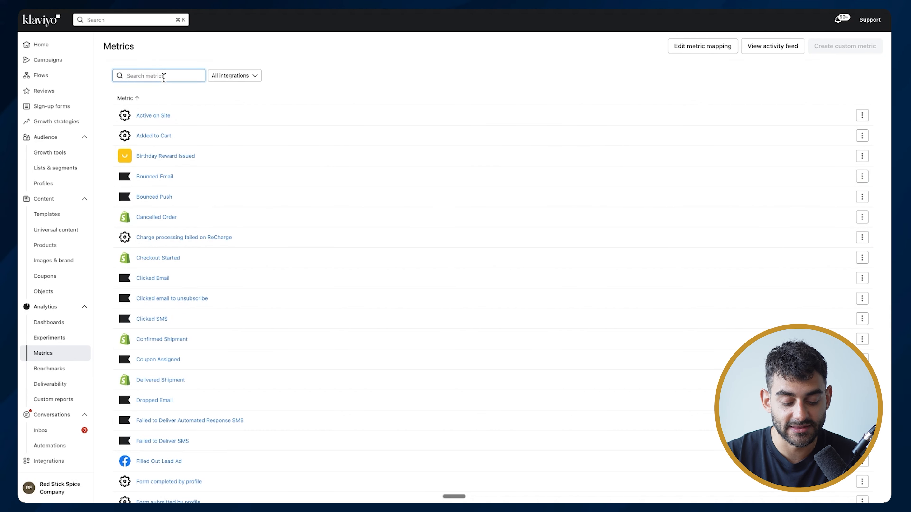
type("check")
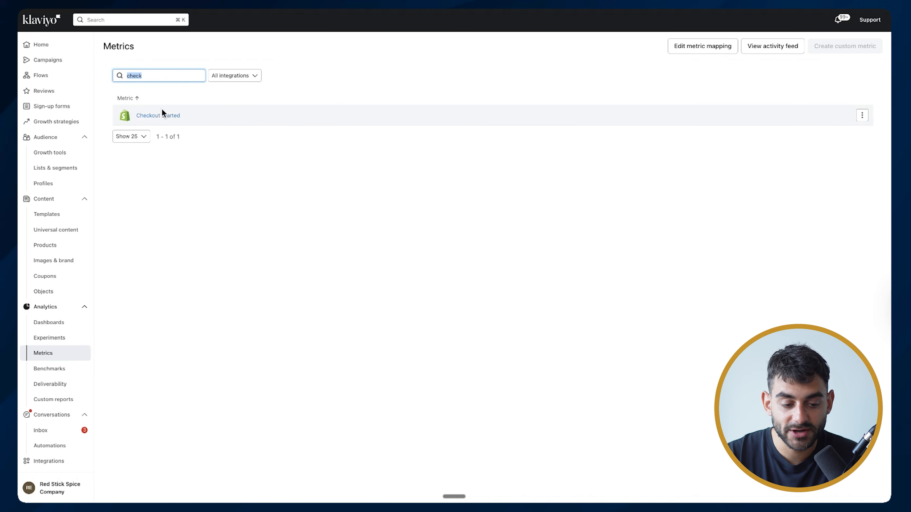
double_click(166, 77)
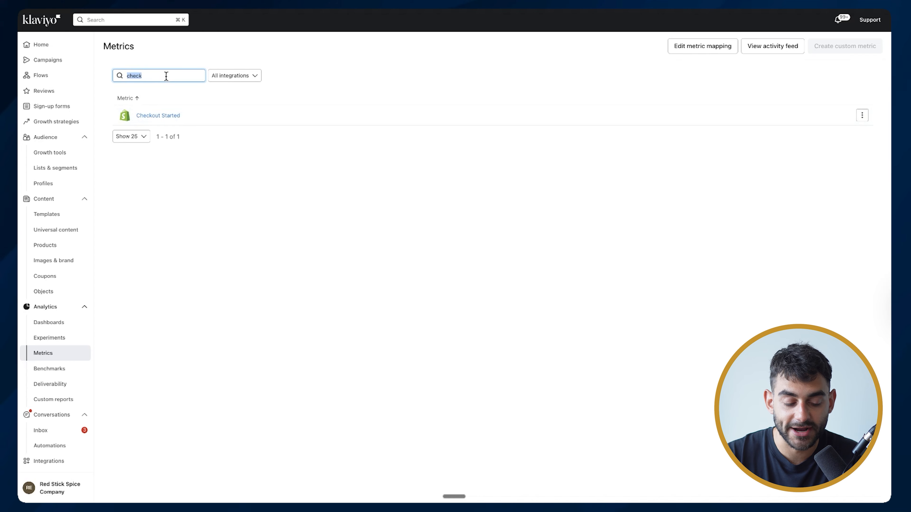
type("cart")
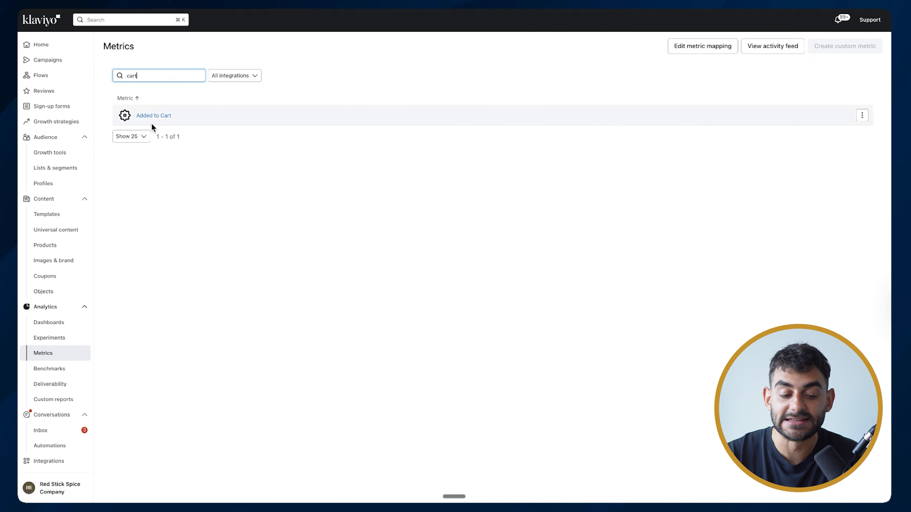
left_click(114, 94)
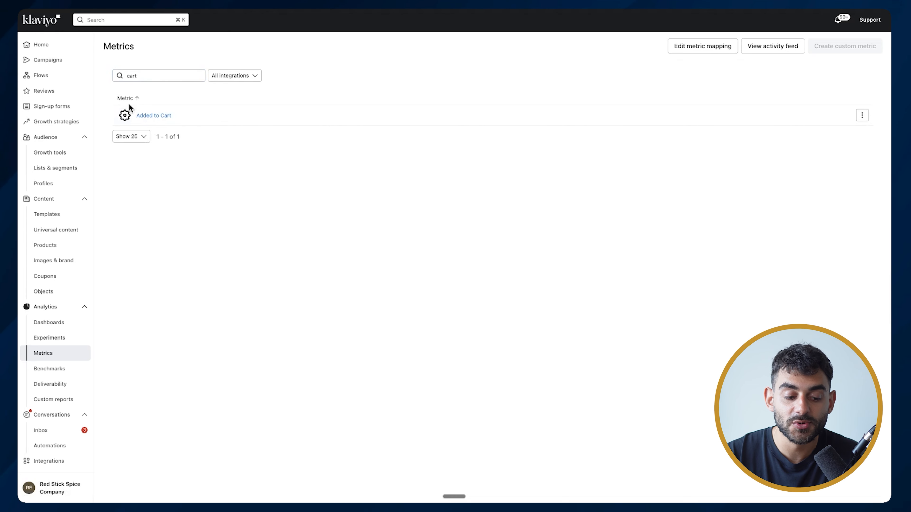
Open the Shopify integration, review its onsite tracking settings, and return to the integrations list.
left_click(51, 462)
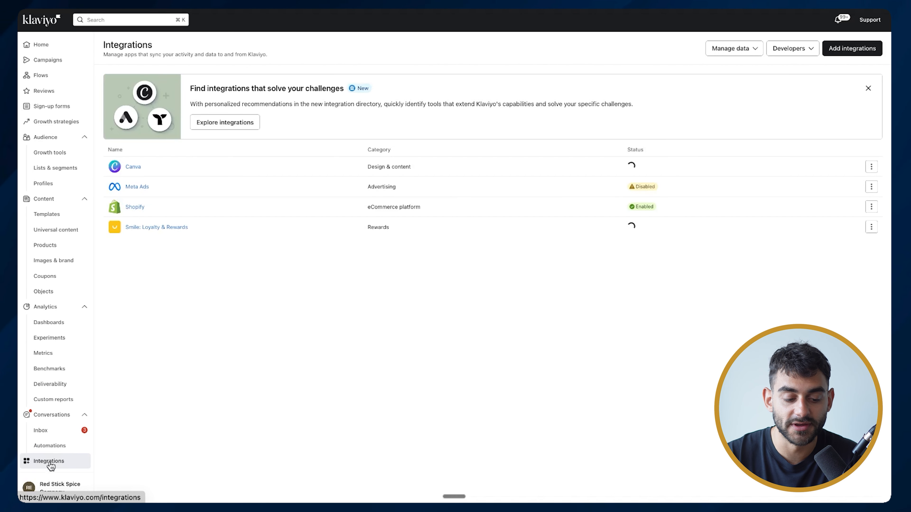
left_click(138, 208)
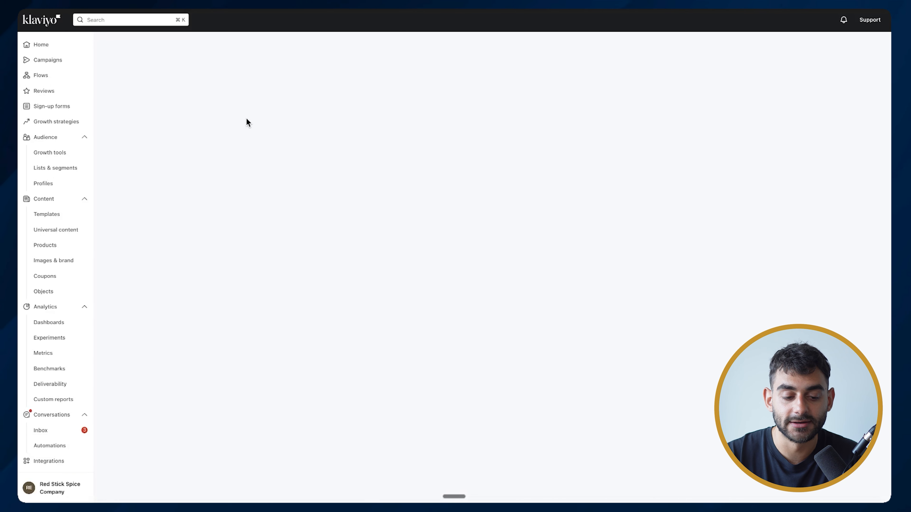
scroll(363, 196, "down", 1)
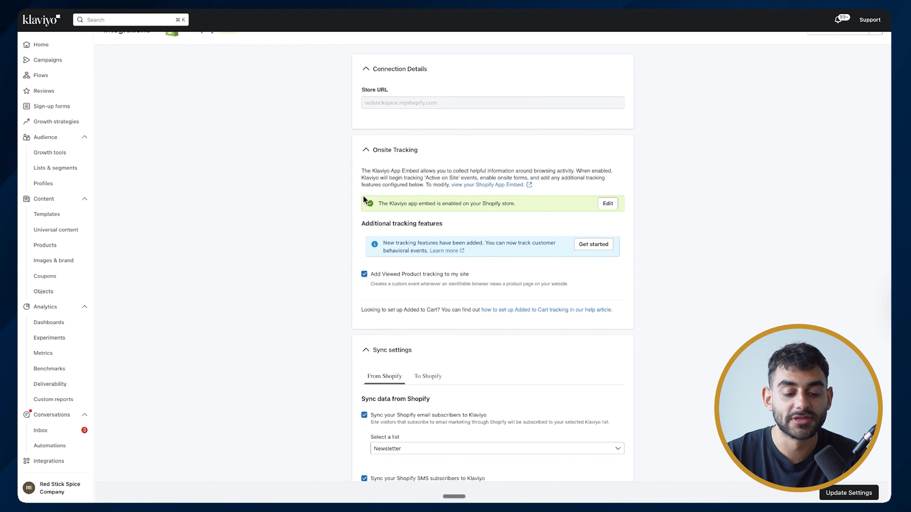
scroll(363, 196, "up", 1)
scroll(364, 193, "down", 1)
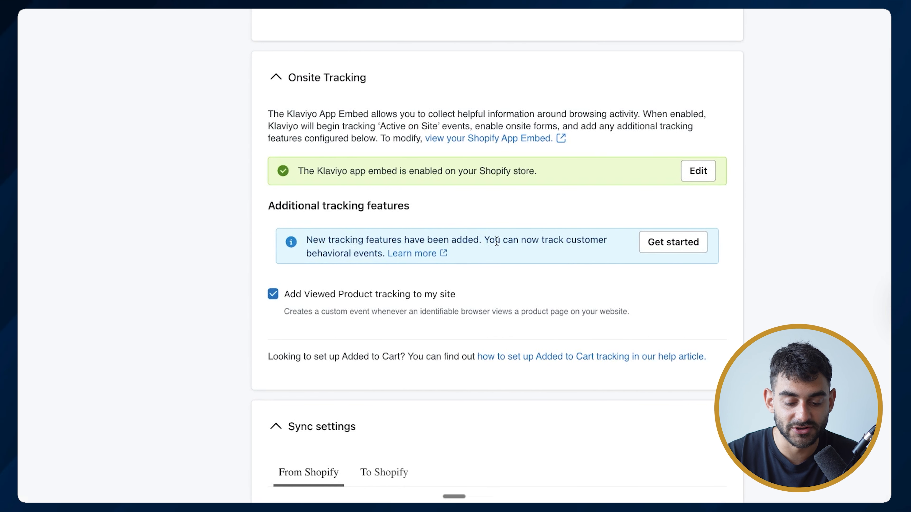
scroll(506, 240, "up", 1)
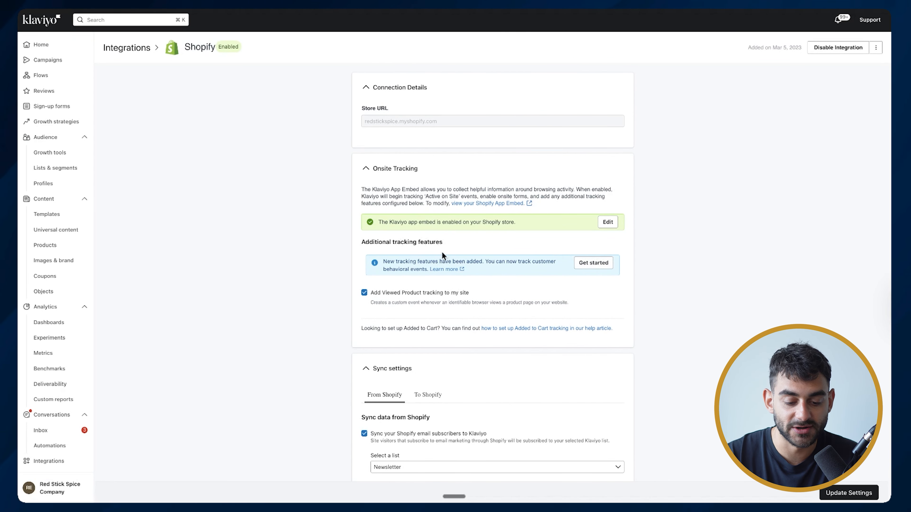
scroll(471, 240, "left", 5)
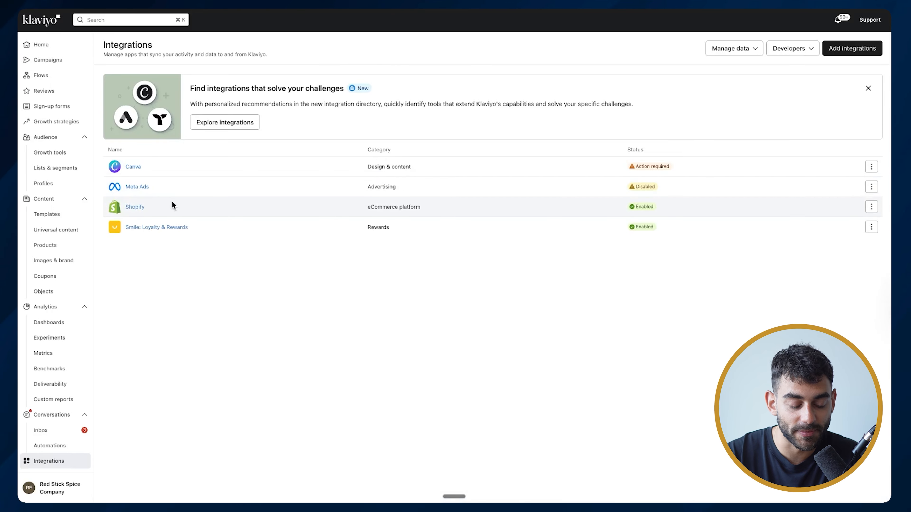
Search the metrics for "added" and limit the list to the Shopify integration.
scroll(52, 325, "down", 1)
left_click(44, 334)
left_click(129, 76)
type("added")
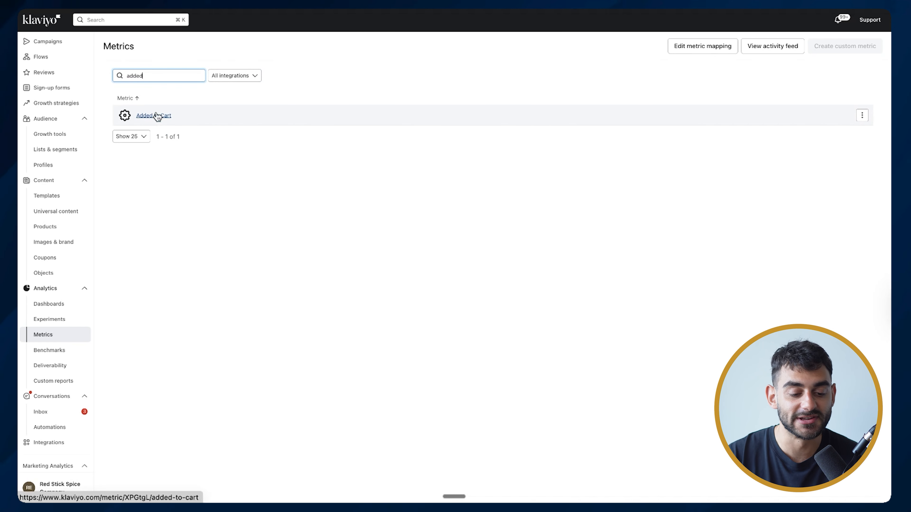
left_click(230, 77)
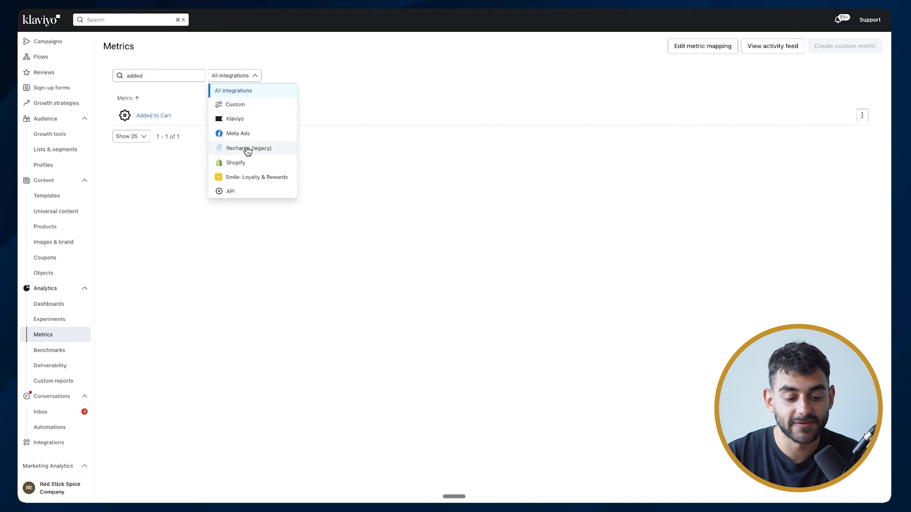
left_click(247, 162)
Clear the metric search, filter the list by the Klaviyo integration, and look through its metrics.
double_click(184, 79)
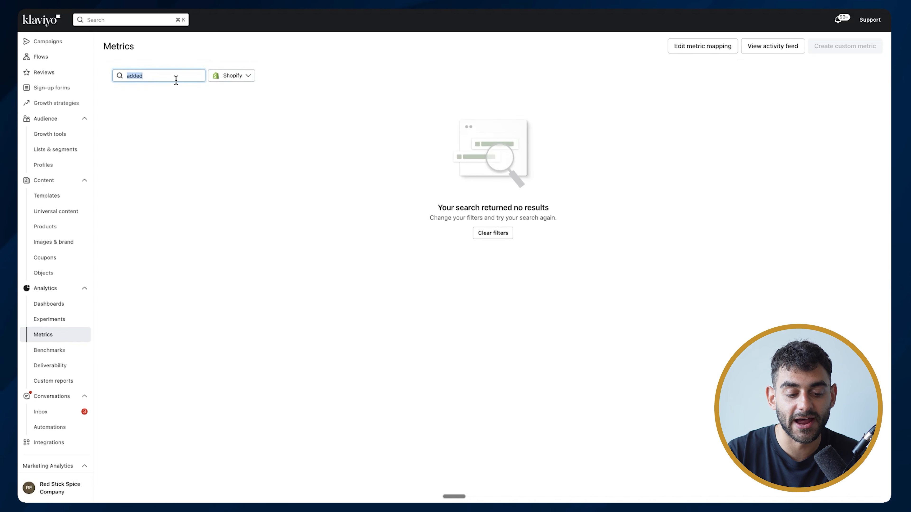
key("BackSpace")
left_click(244, 77)
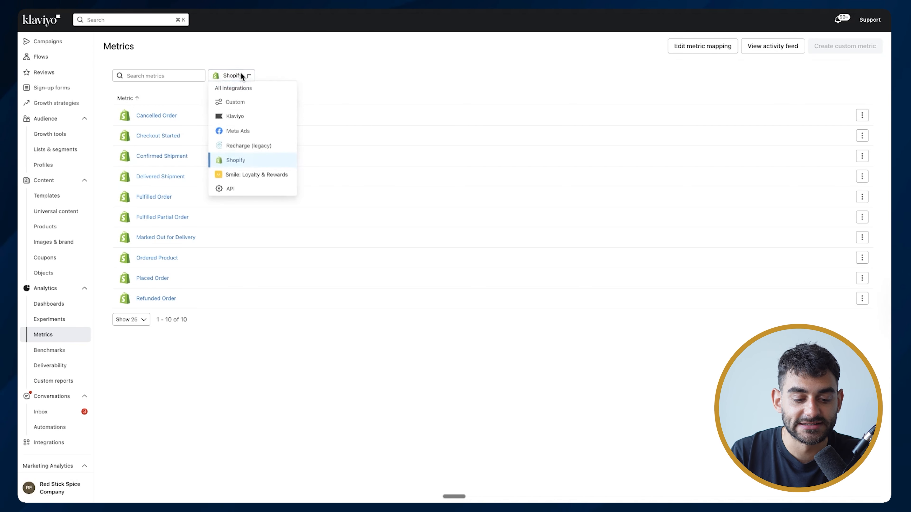
left_click(248, 121)
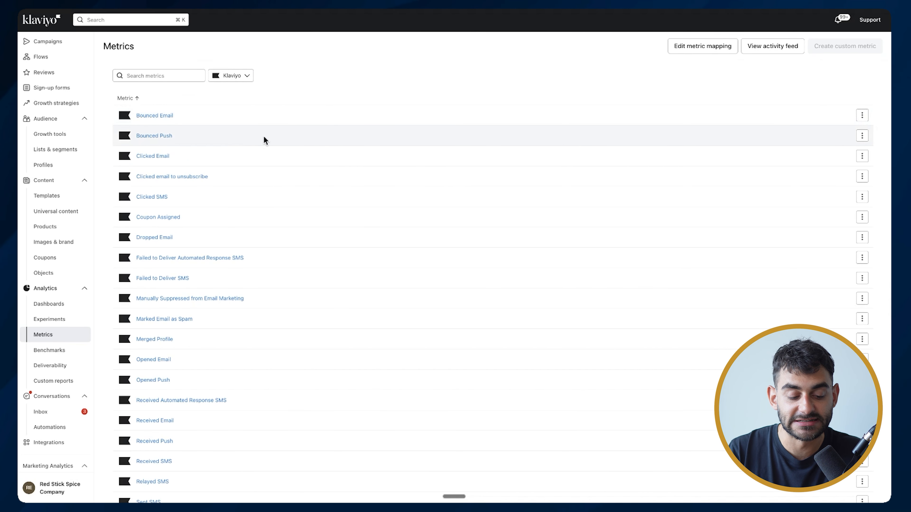
scroll(264, 136, "down", 5)
scroll(264, 138, "up", 5)
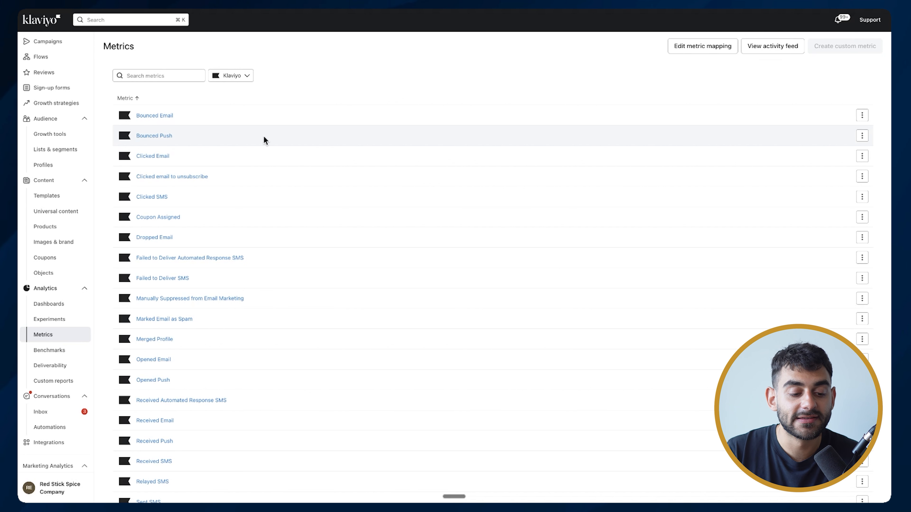
scroll(264, 137, "down", 2)
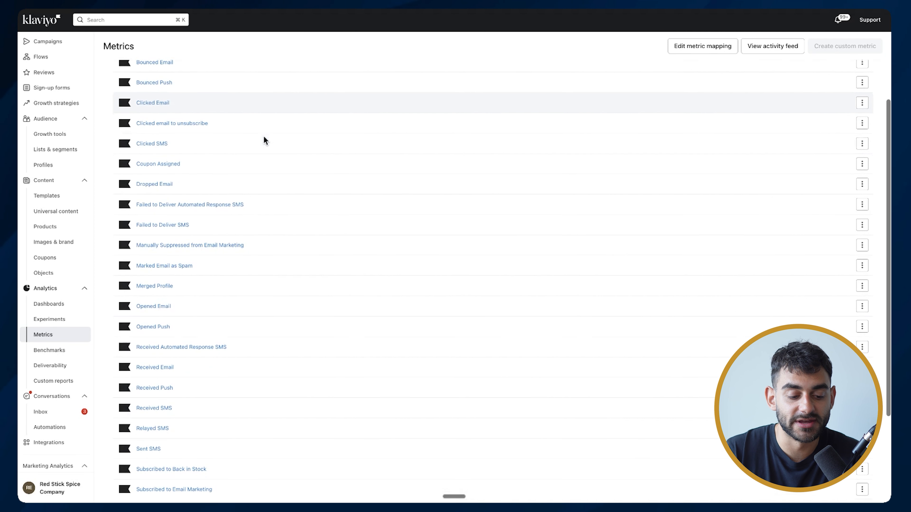
scroll(264, 139, "down", 3)
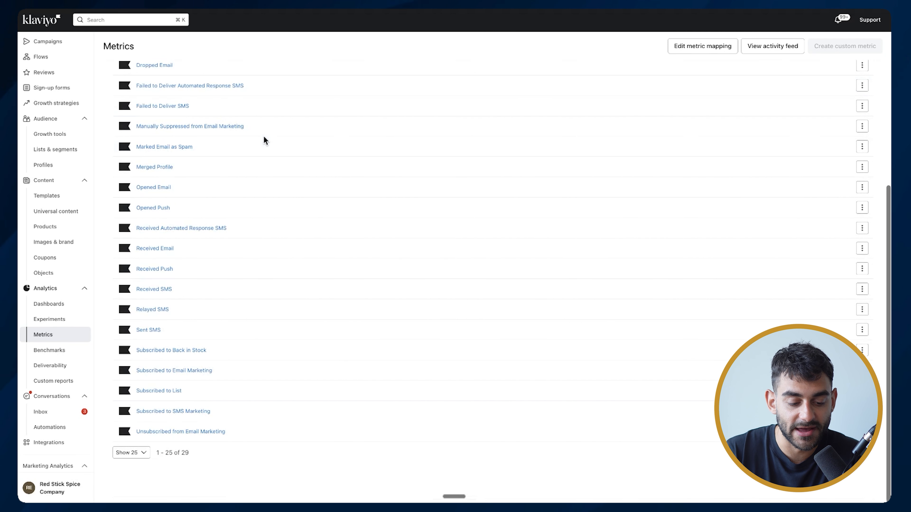
scroll(264, 139, "up", 5)
Switch the metrics filter from Klaviyo back to Shopify and review the Shopify metrics.
left_click(239, 76)
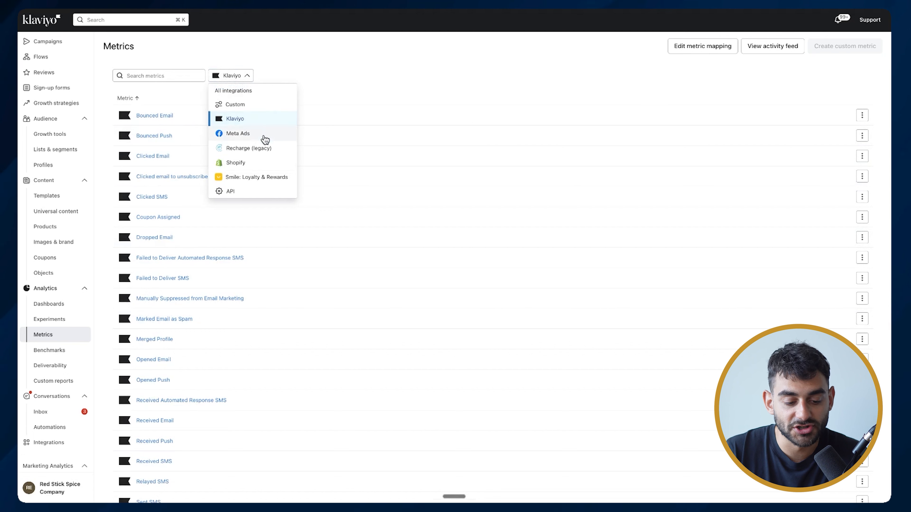
left_click(256, 161)
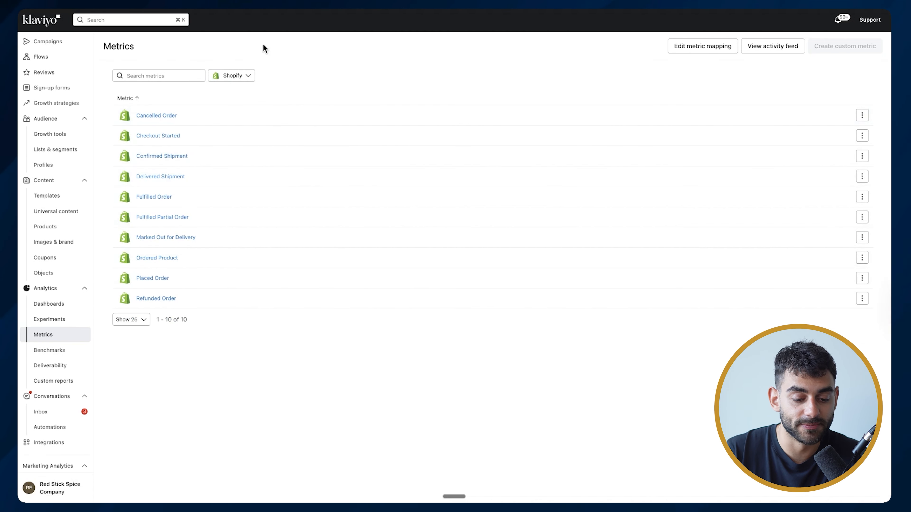
left_click(240, 75)
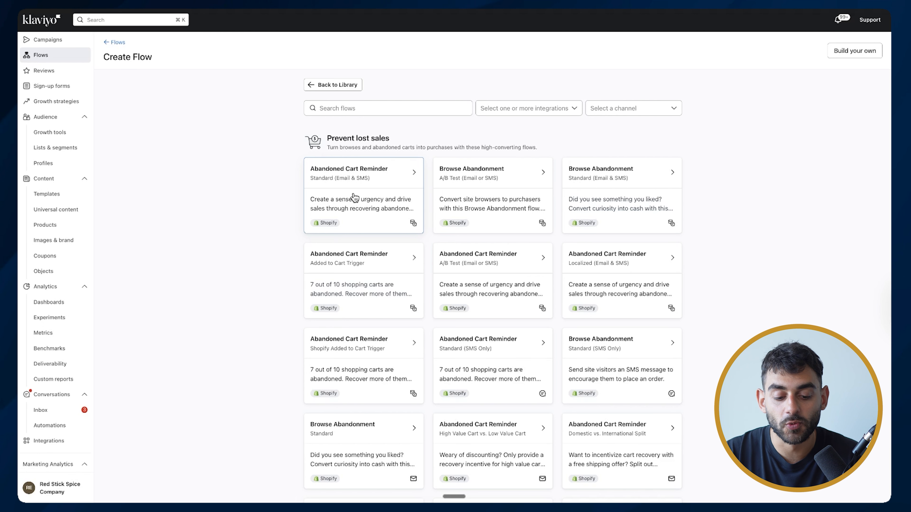
Open the standard email and SMS Abandoned Cart Reminder template from the flow library and examine its flow preview.
left_click(364, 196)
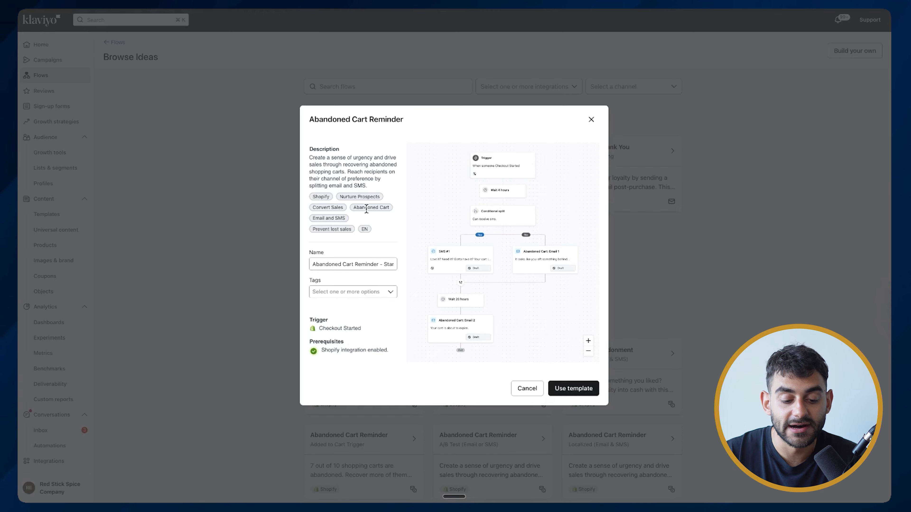
scroll(434, 181, "up", 2)
scroll(444, 204, "down", 4)
scroll(444, 205, "up", 3)
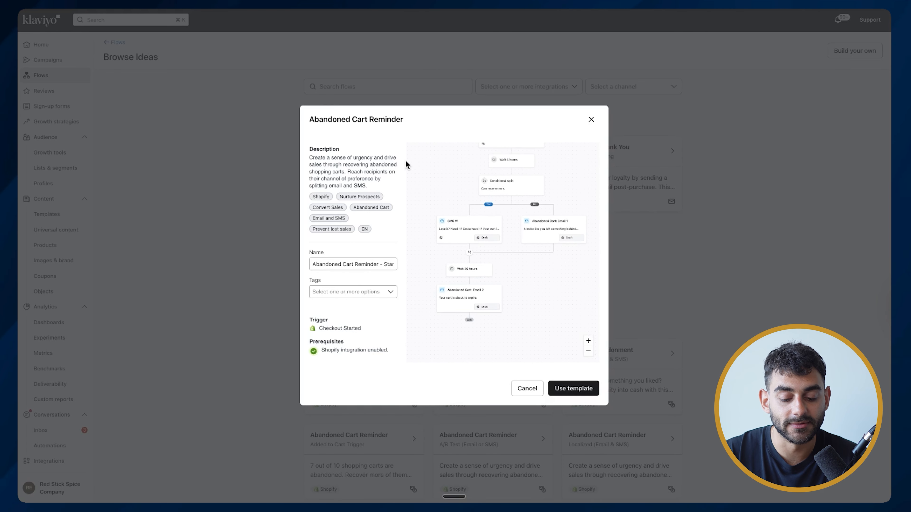
scroll(441, 199, "up", 1)
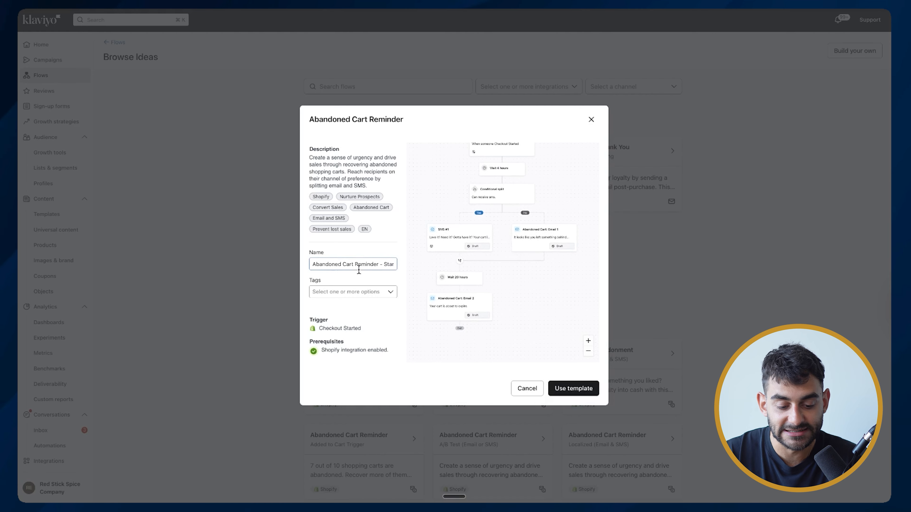
Name the flow "Abandoned Checkout" to match its Checkout Started trigger and create it from the template.
left_click(316, 264)
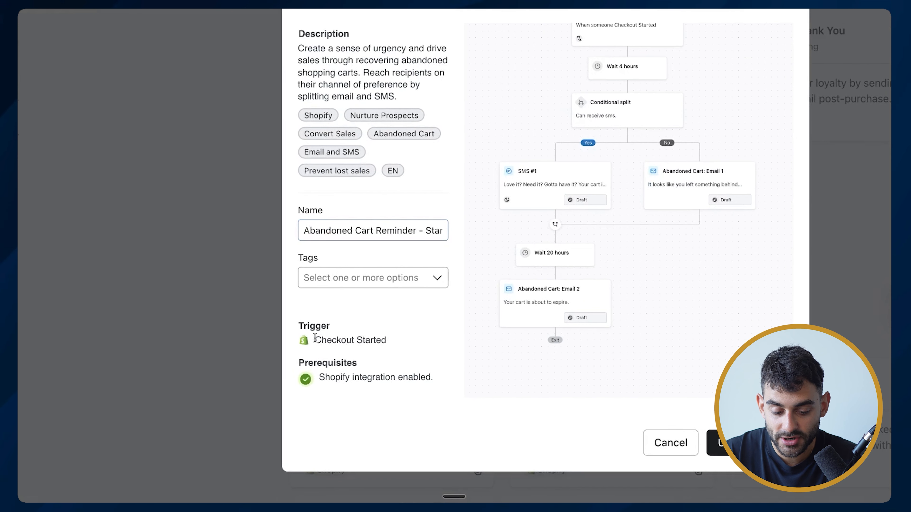
left_click_drag(315, 338, 386, 341)
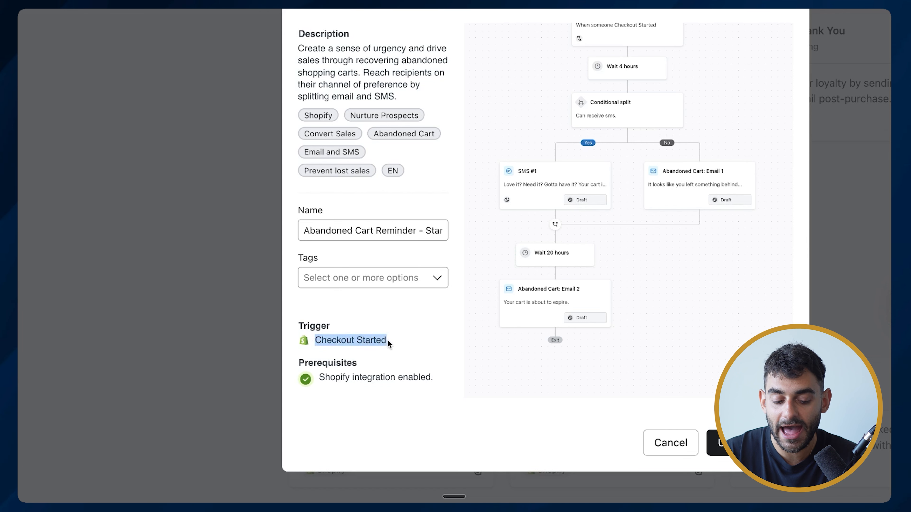
scroll(387, 341, "down", 5)
double_click(346, 265)
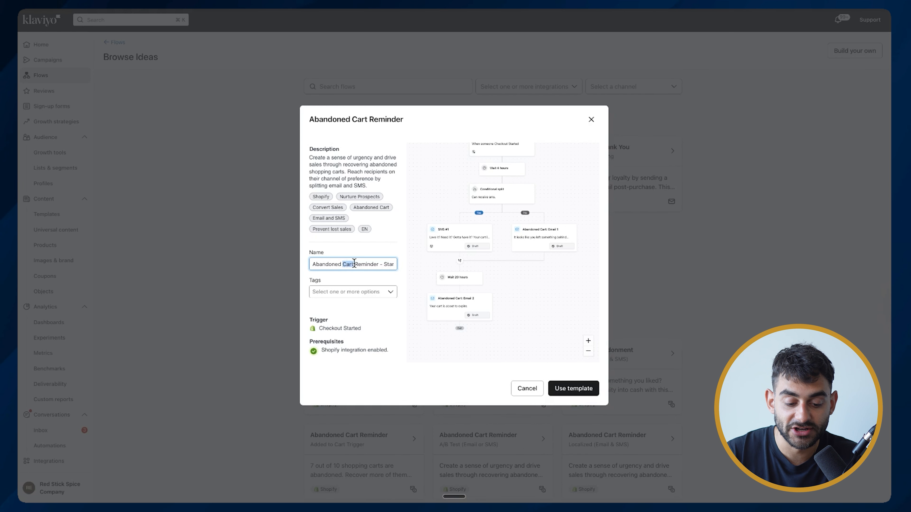
type("Checkou")
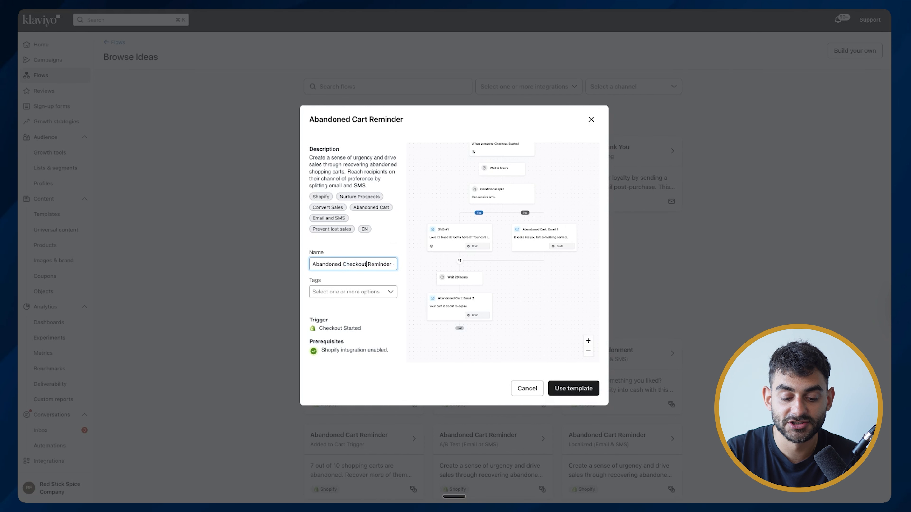
type("t")
key("super+shift+Right")
key("BackSpace")
left_click(564, 386)
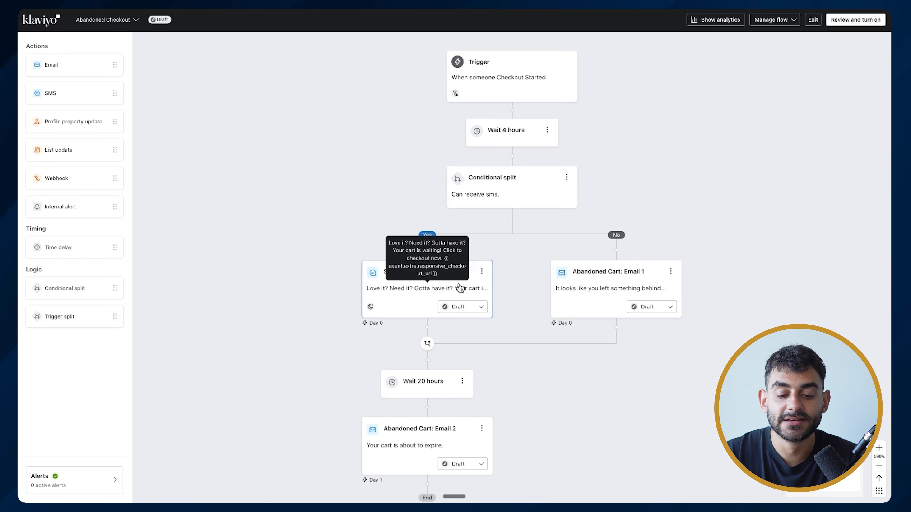
Look over the flow and open the template of Abandoned Cart: Email 1 in the email editor.
scroll(393, 177, "down", 3)
right_click(393, 171)
left_click(393, 171)
scroll(392, 171, "up", 3)
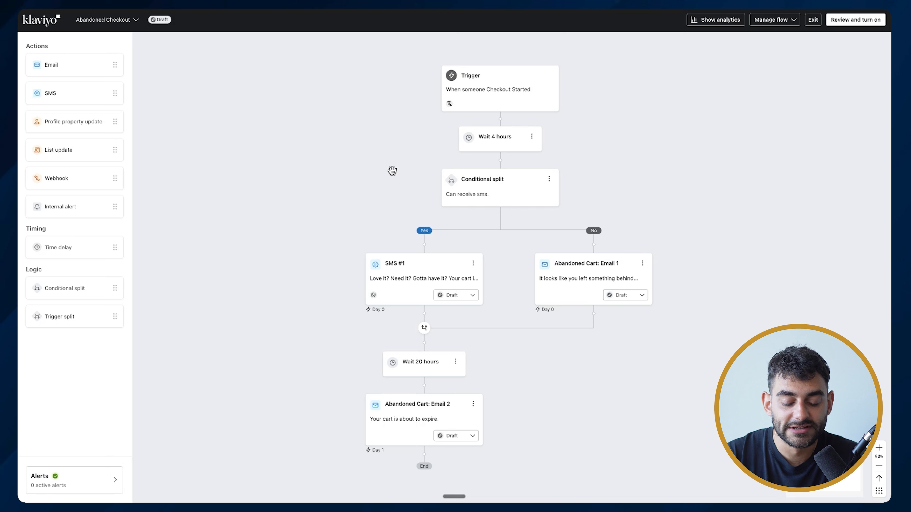
left_click(574, 269)
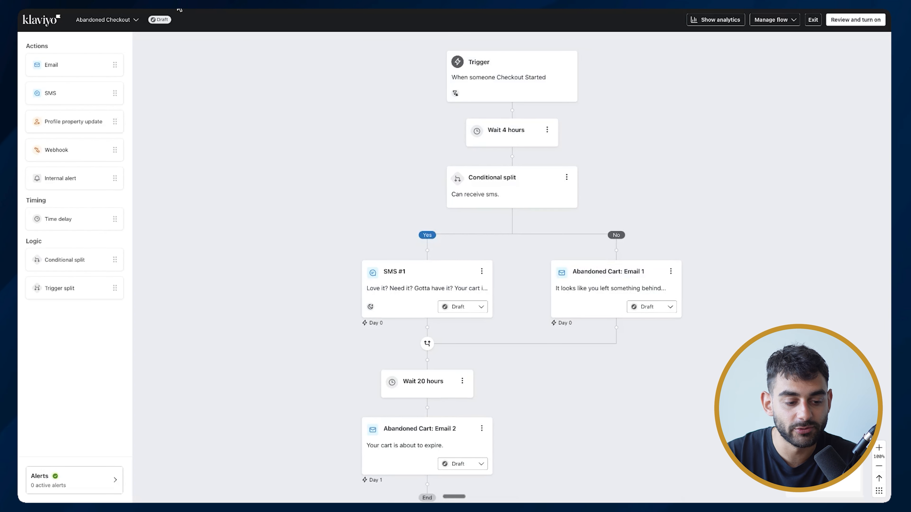
left_click(612, 297)
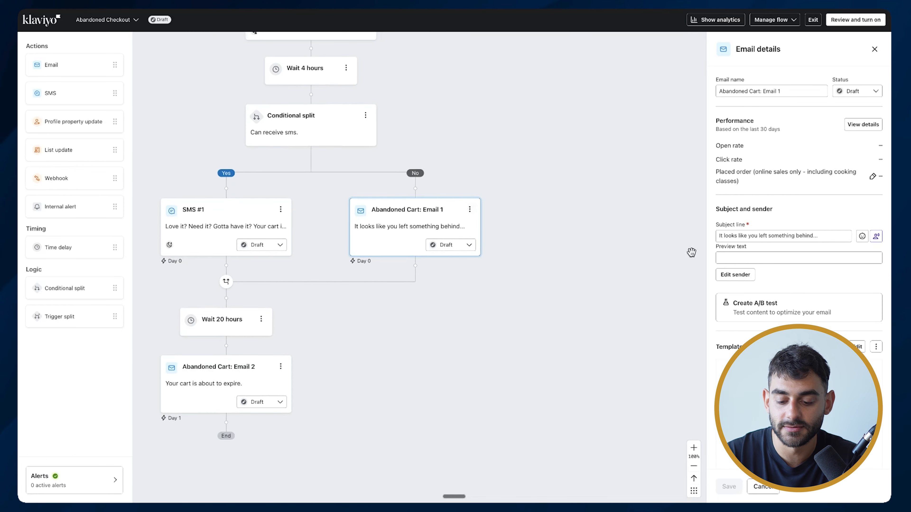
scroll(768, 298, "down", 2)
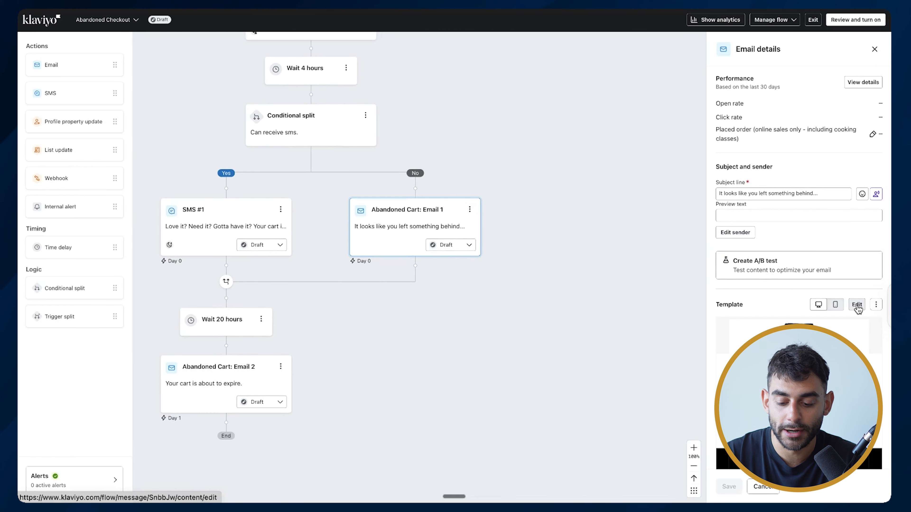
left_click(857, 304)
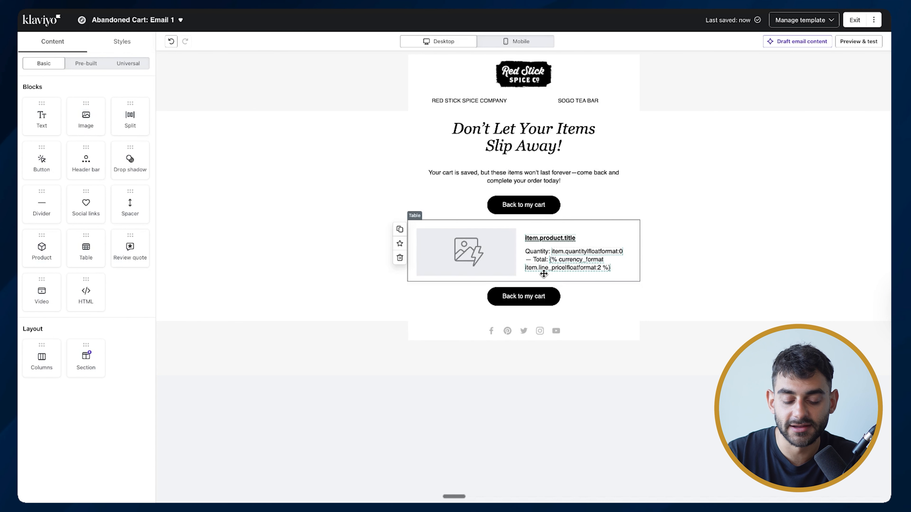
Check the email's dynamic product table and preview the message with several recent Checkout Started events.
left_click(544, 273)
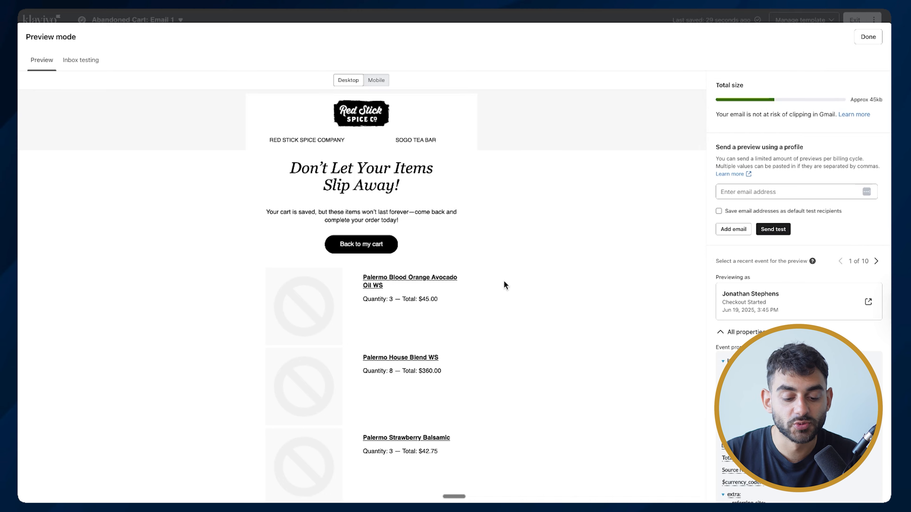
scroll(484, 315, "down", 1)
scroll(426, 318, "down", 2)
scroll(426, 317, "up", 3)
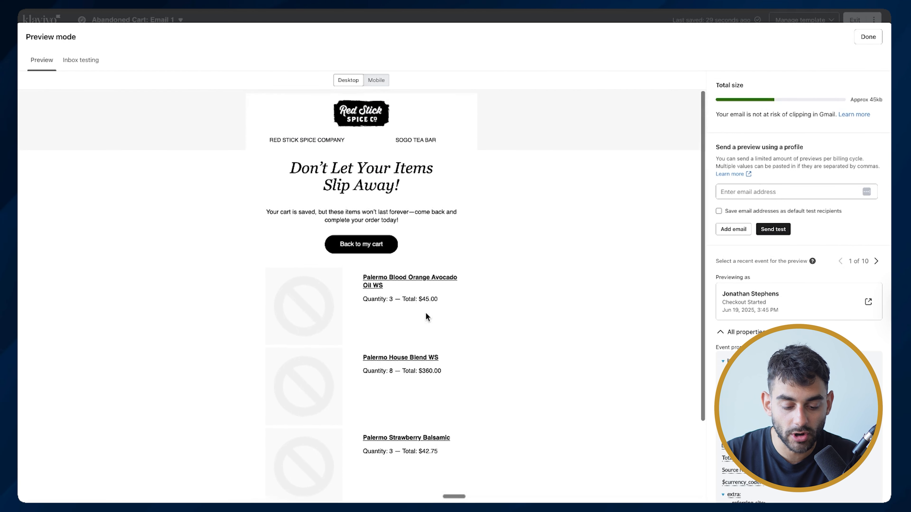
left_click(876, 262)
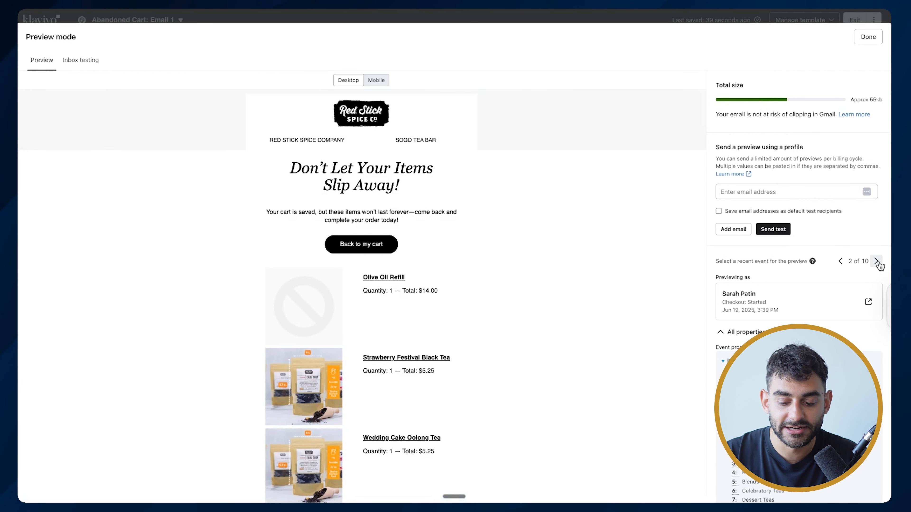
left_click(878, 263)
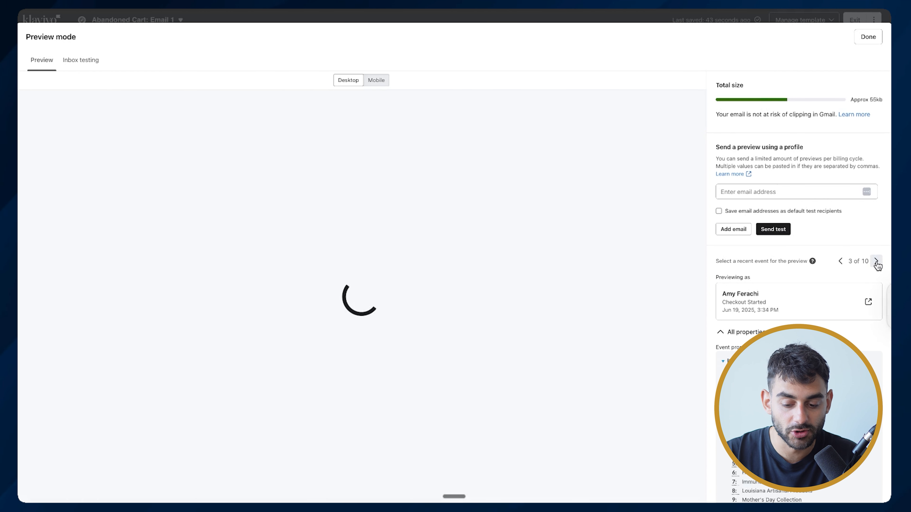
left_click(876, 262)
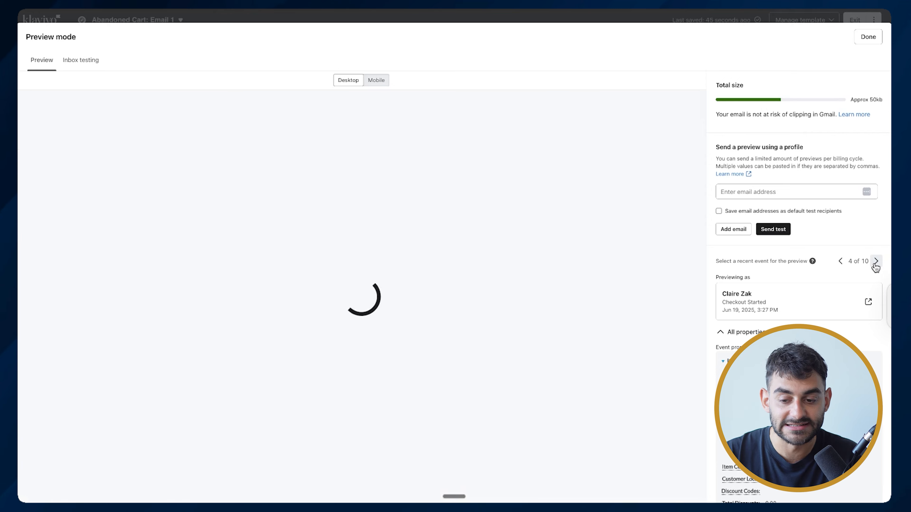
left_click(877, 261)
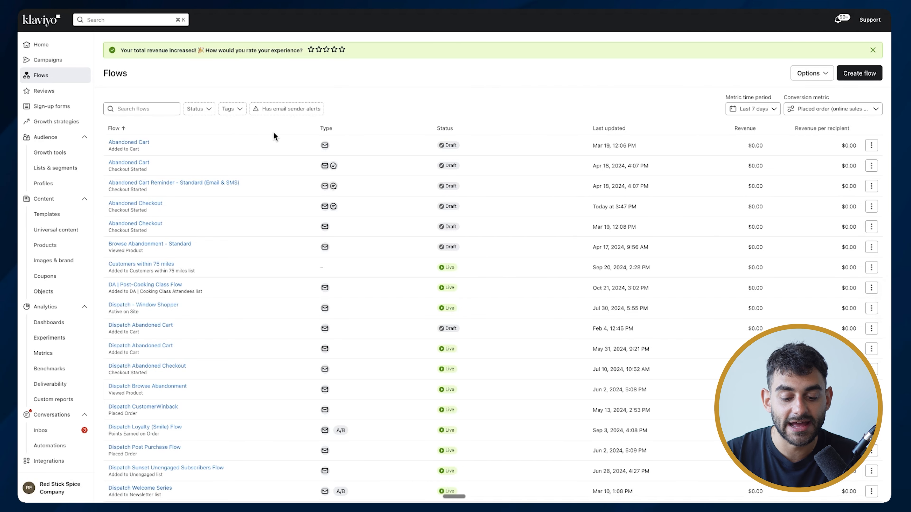
Search the flows for "checkout" and start cloning the email and SMS Abandoned Checkout draft to this account.
left_click(160, 108)
type("dheckout")
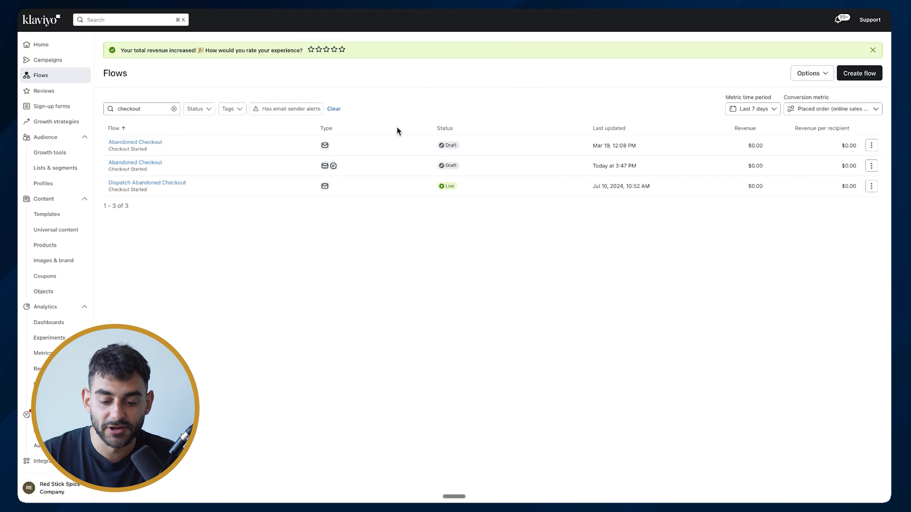
left_click(871, 167)
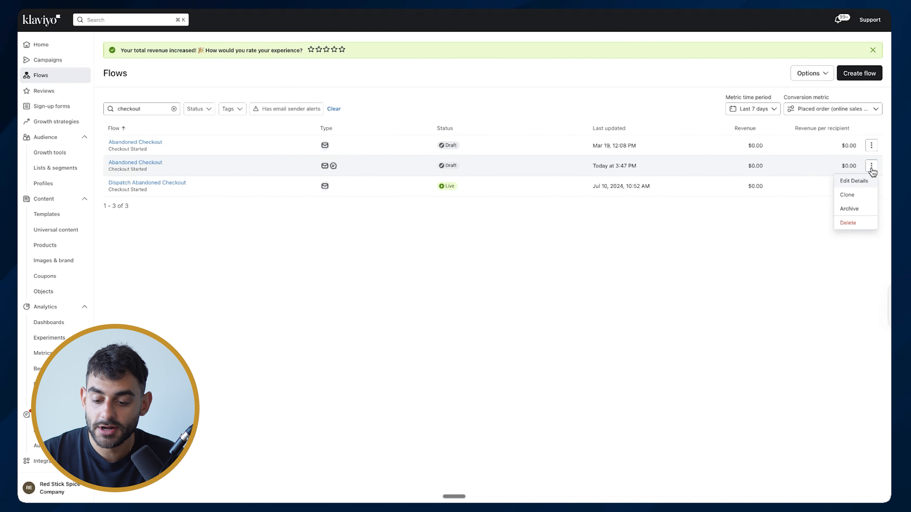
left_click(861, 196)
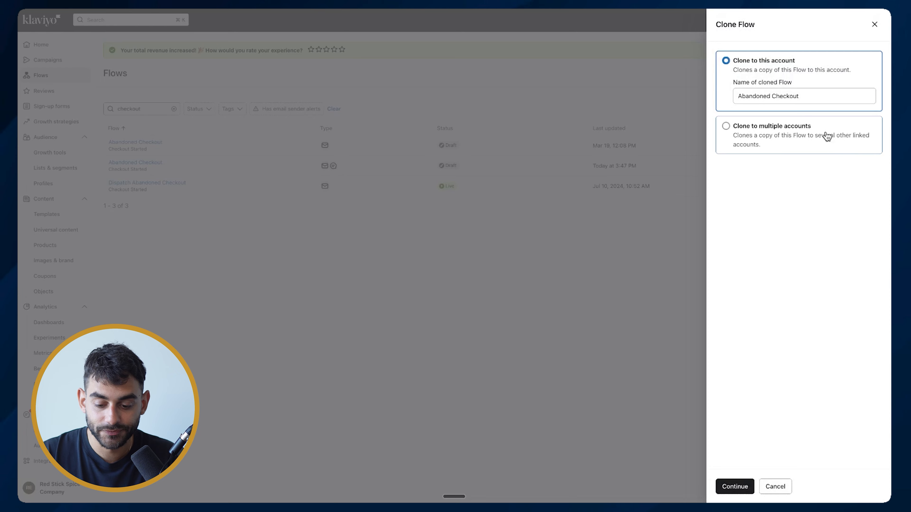
left_click(728, 487)
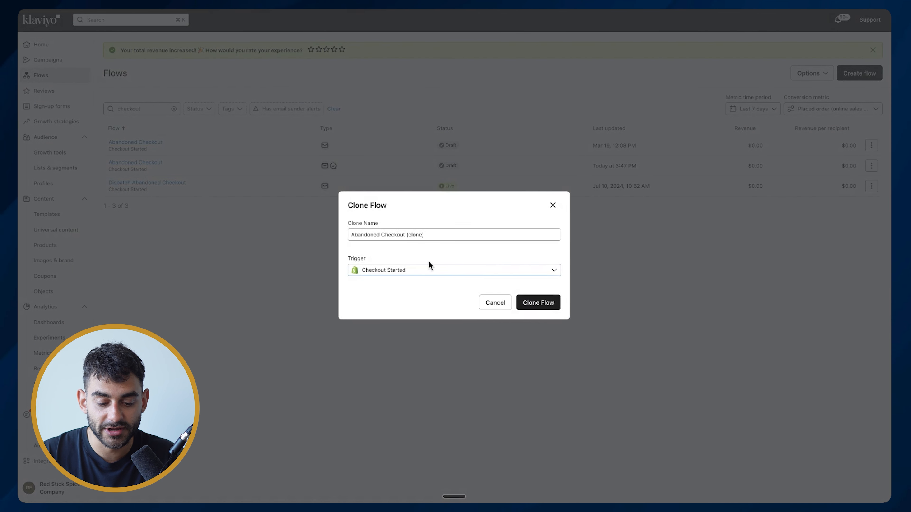
Name the clone "Abandoned Cart", set its trigger to Added to Cart, and clone the flow.
left_click_drag(452, 230, 391, 235)
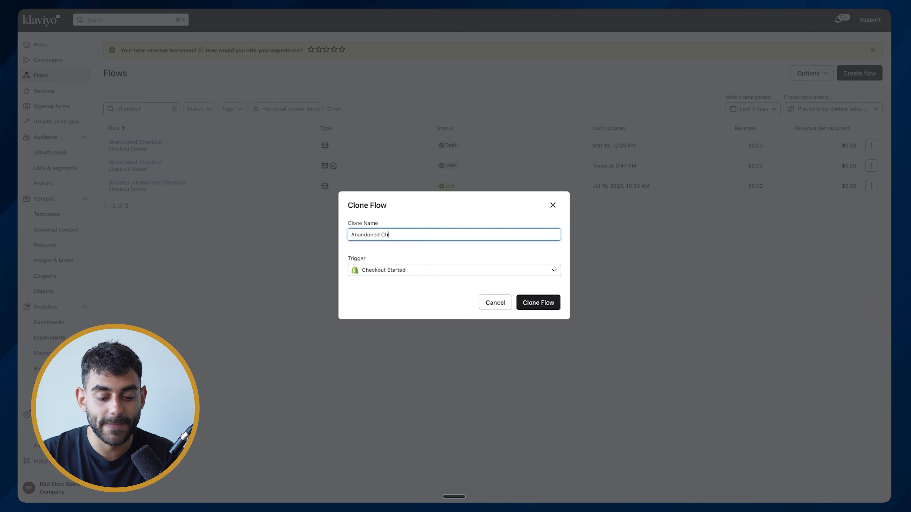
left_click(390, 271)
type("added")
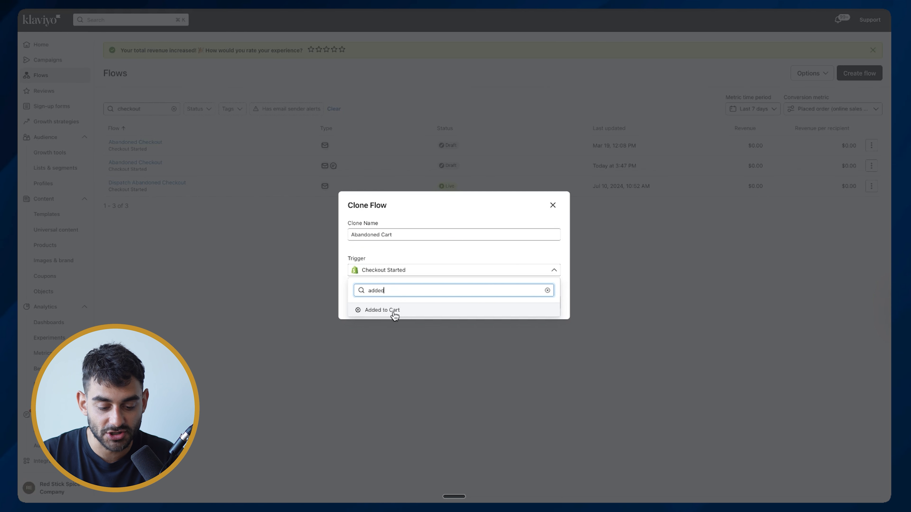
left_click(393, 311)
left_click(545, 306)
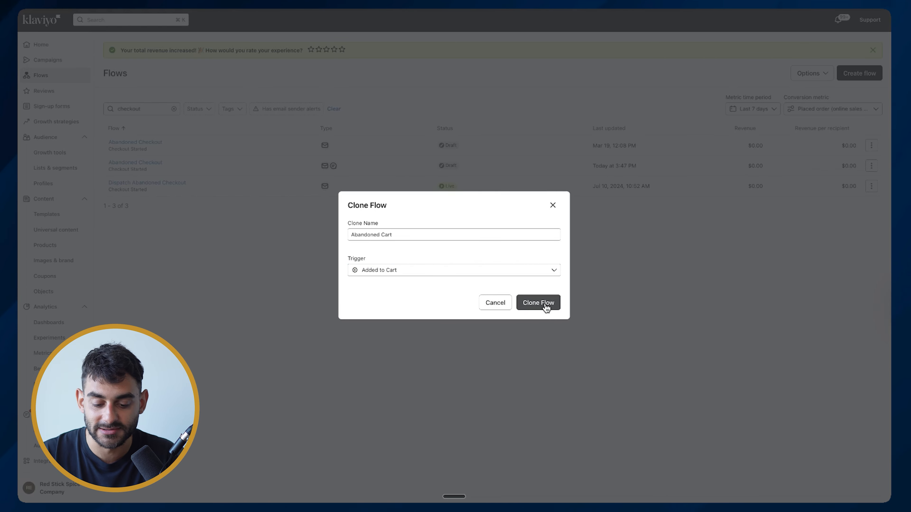
left_click(546, 304)
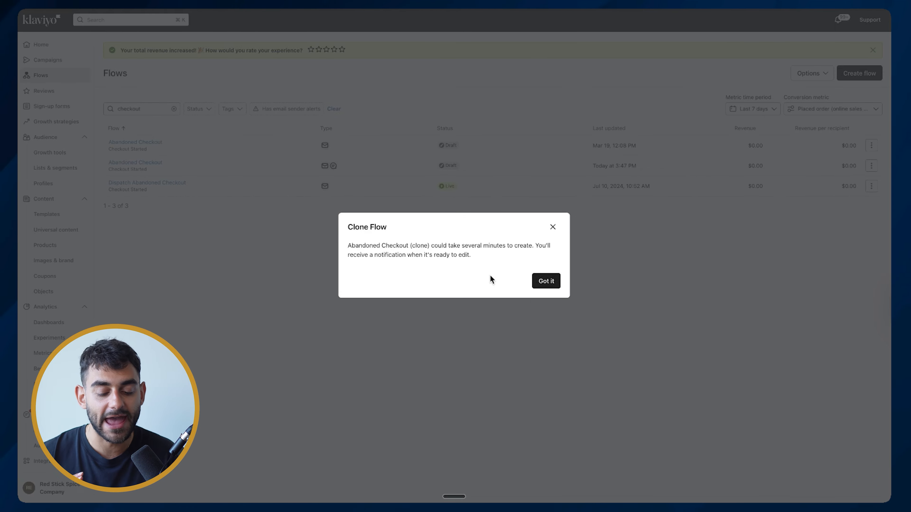
left_click(543, 285)
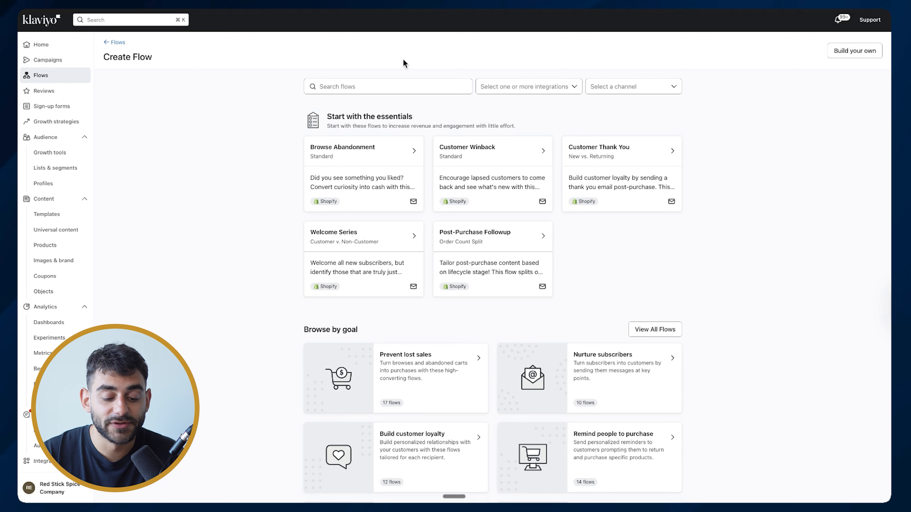
Create a flow from the Post-Purchase Followup template with the order count split.
scroll(466, 143, "down", 1)
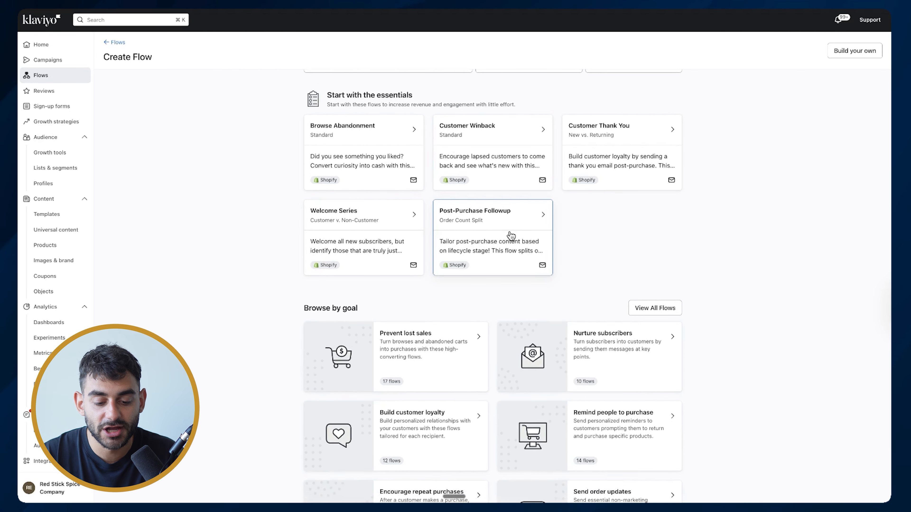
scroll(449, 225, "up", 1)
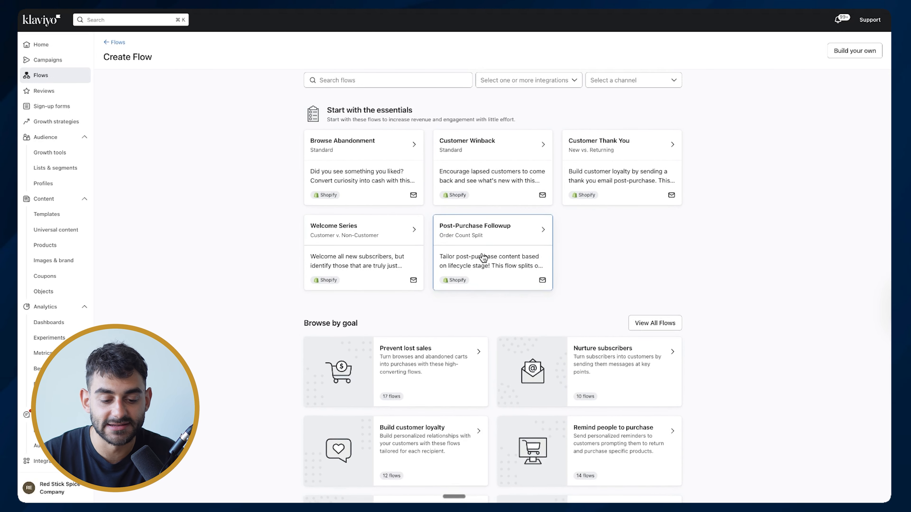
left_click(465, 239)
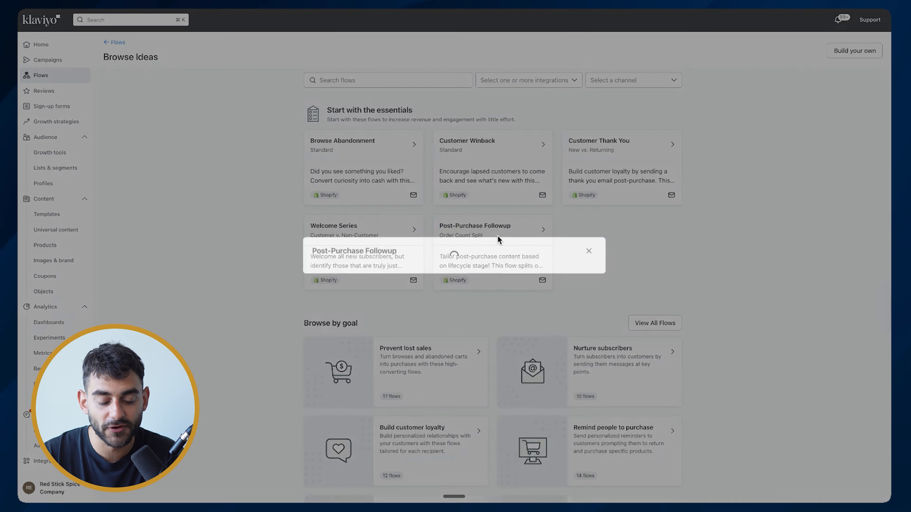
left_click(593, 396)
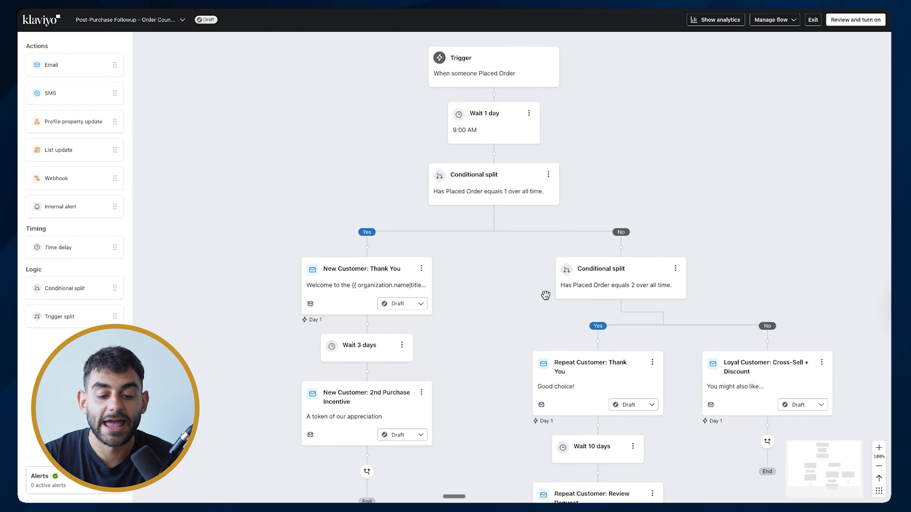
Examine the post-purchase flow's trigger, New Customer: Thank You email, second-order conditional split and Loyal Customer: Cross-Sell + Discount email.
left_click(472, 60)
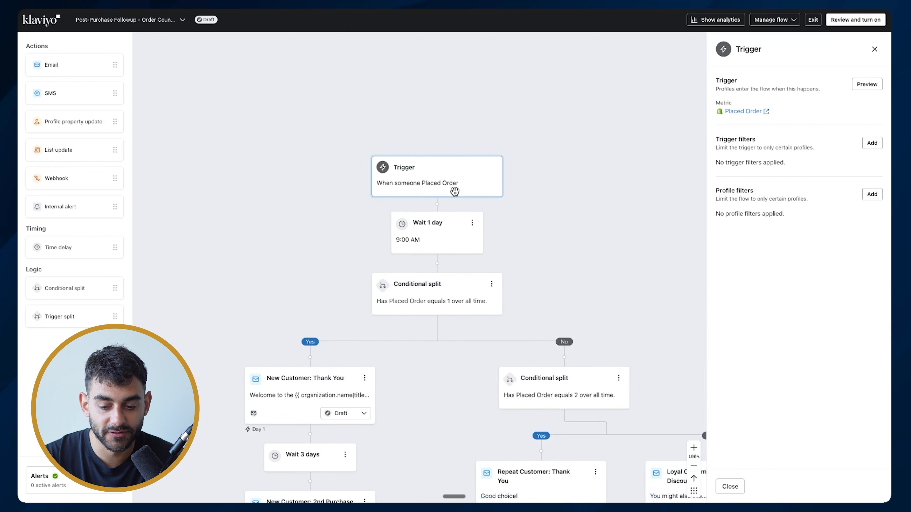
scroll(549, 257, "down", 5)
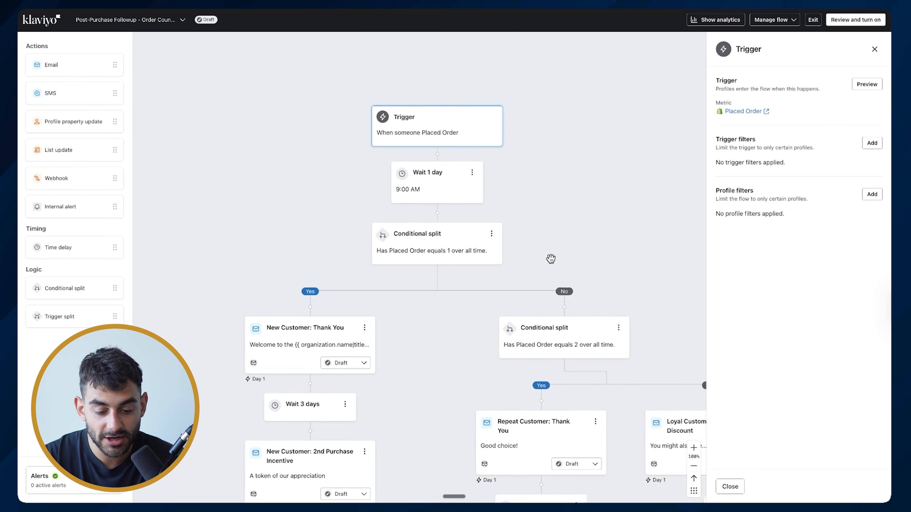
left_click_drag(435, 202, 428, 195)
scroll(360, 169, "down", 1)
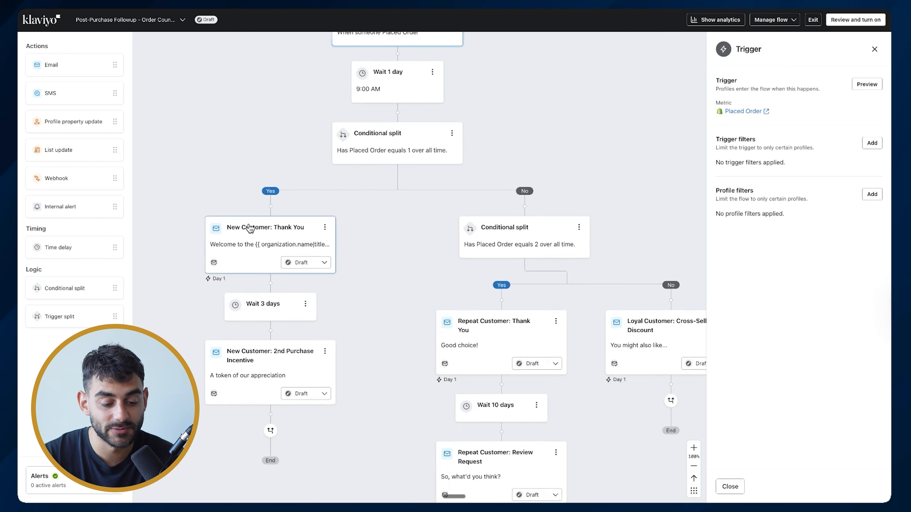
left_click(250, 228)
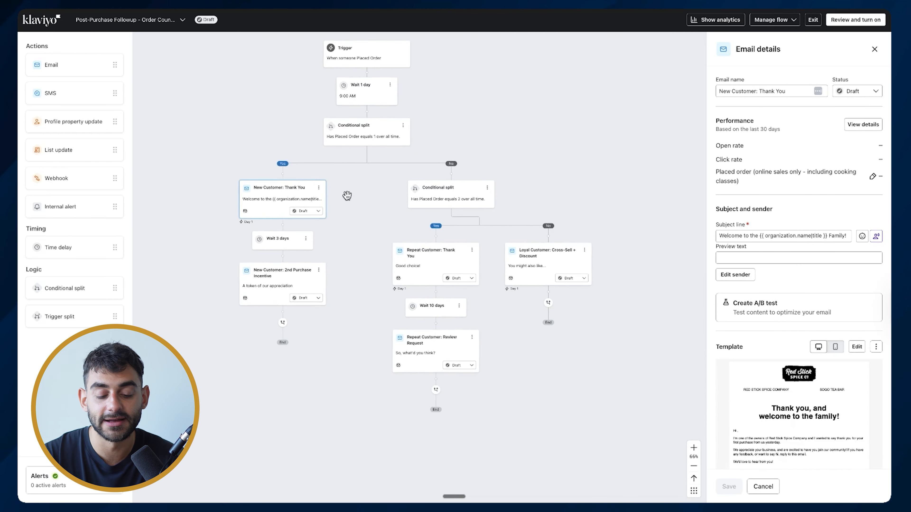
scroll(347, 195, "up", 1)
left_click(417, 197)
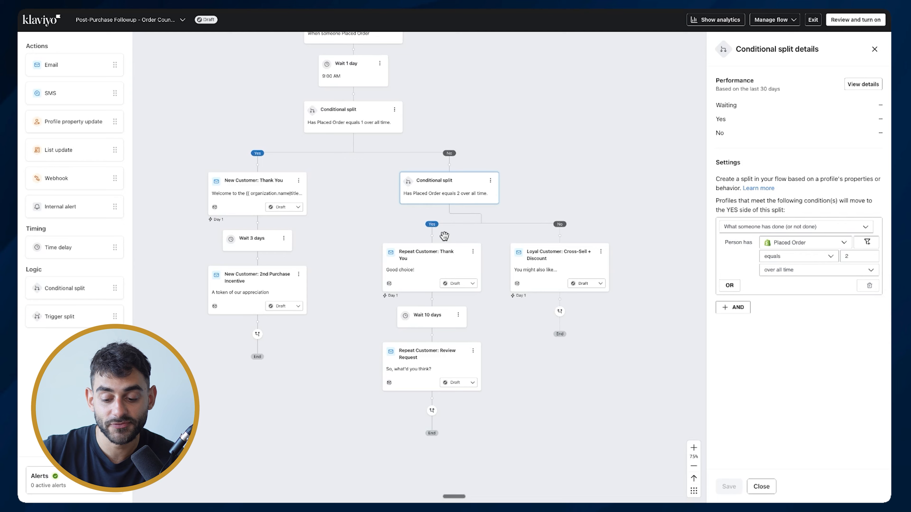
left_click(533, 261)
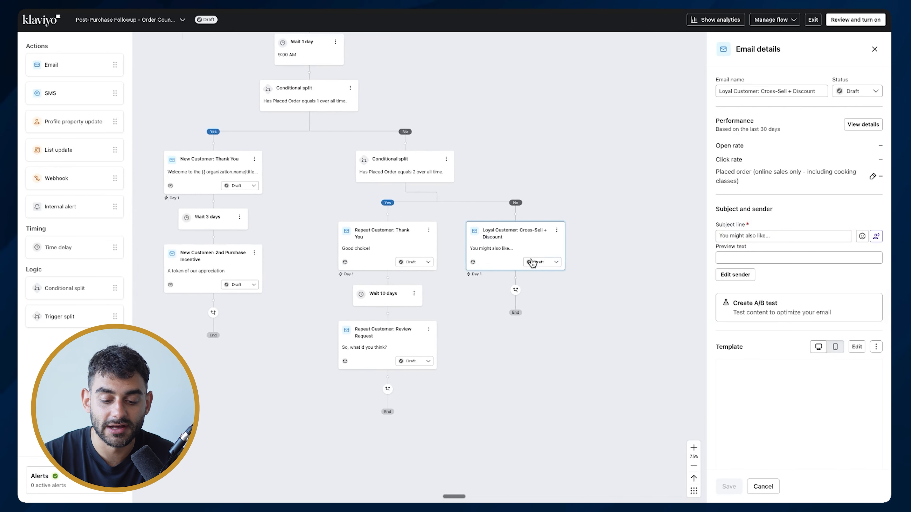
Examine the template preview of the Loyal Customer: Cross-Sell + Discount email.
scroll(773, 316, "down", 1)
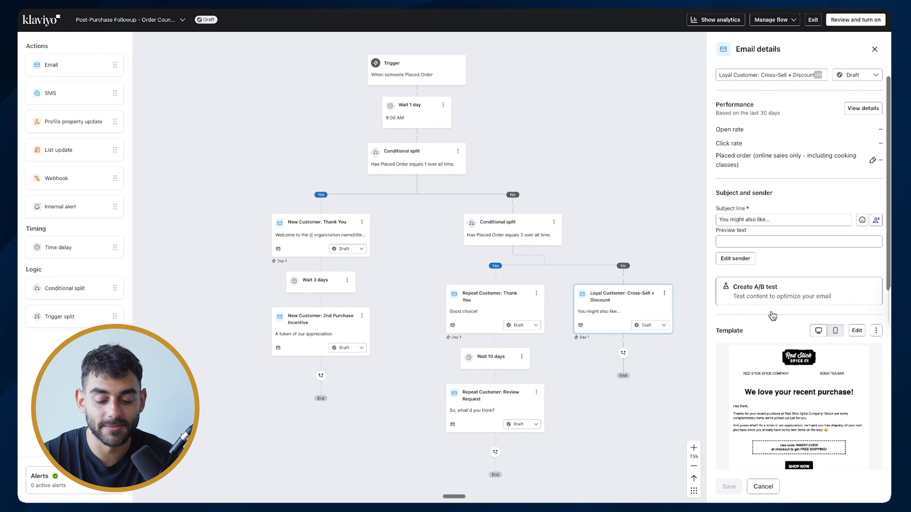
scroll(555, 299, "down", 3)
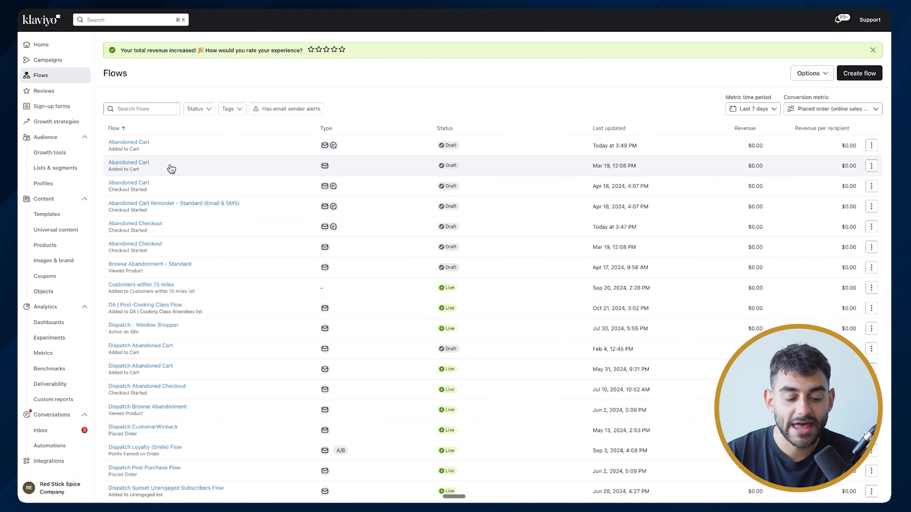
Look over the flows list, then open the campaigns overview and examine its 30-day email performance and campaign list.
scroll(170, 169, "down", 1)
scroll(171, 168, "up", 1)
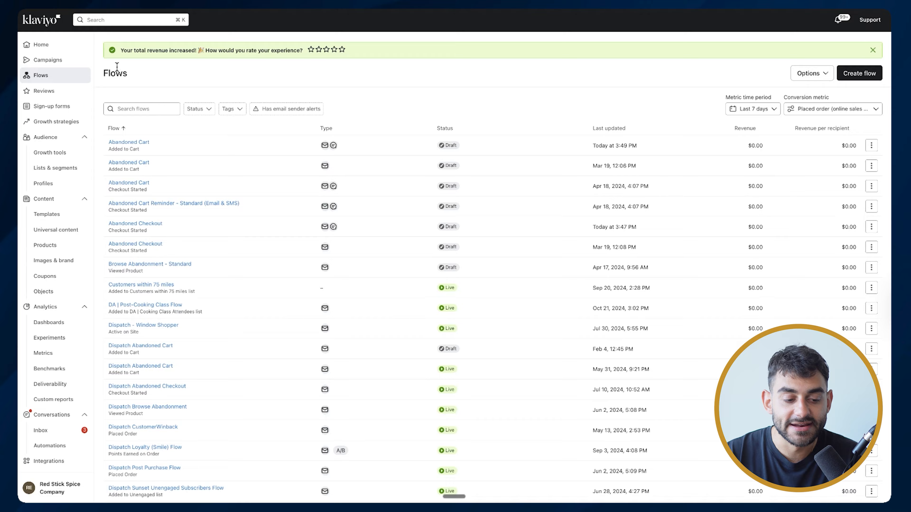
left_click(68, 61)
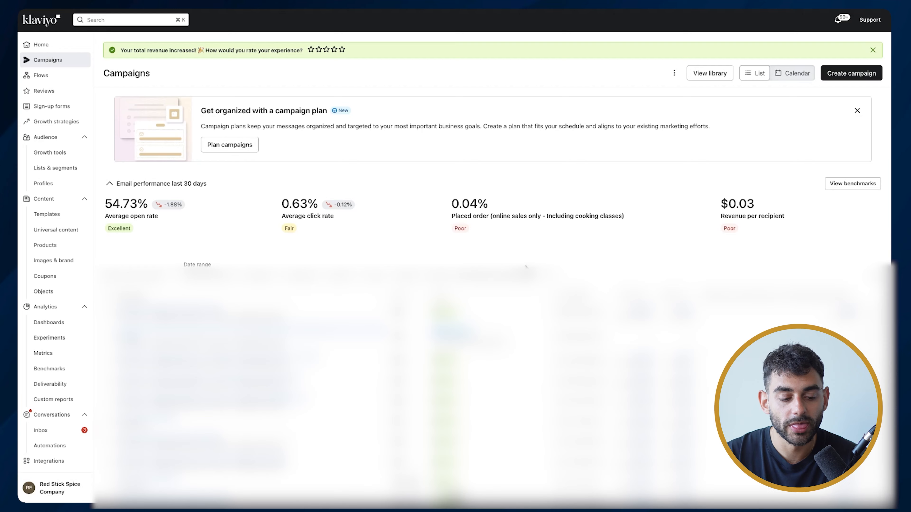
scroll(395, 244, "down", 3)
scroll(397, 244, "down", 1)
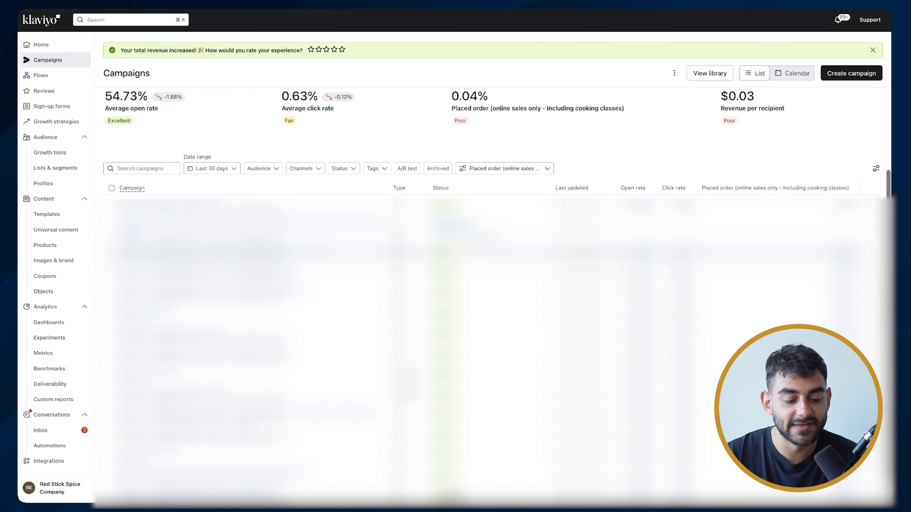
scroll(436, 187, "up", 1)
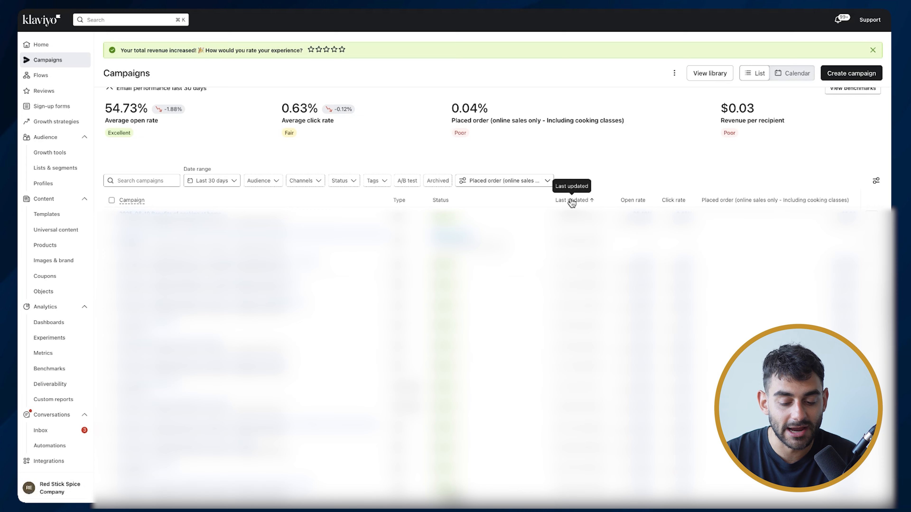
scroll(323, 238, "down", 1)
scroll(500, 298, "up", 2)
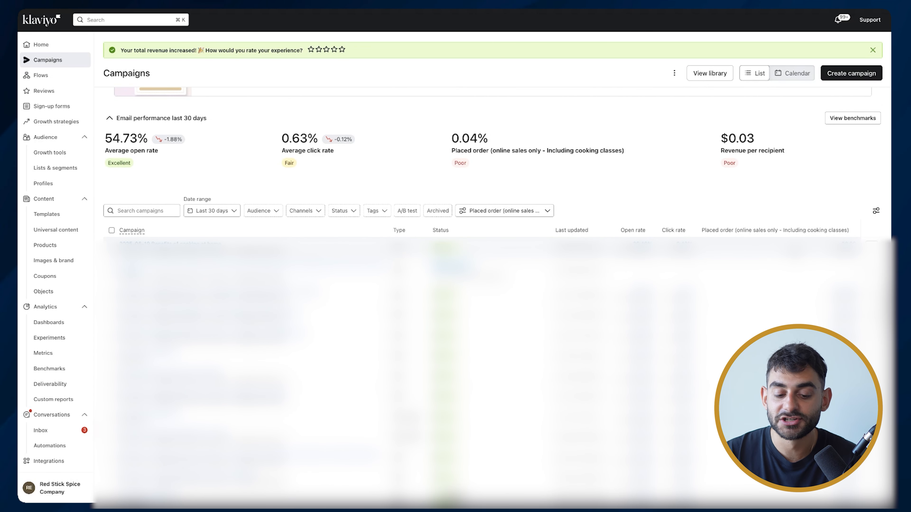
scroll(453, 274, "down", 1)
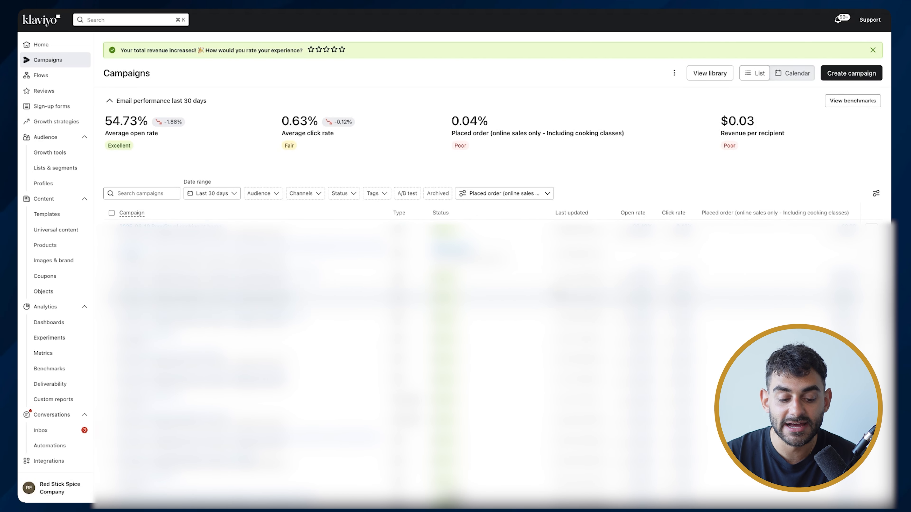
scroll(494, 290, "up", 3)
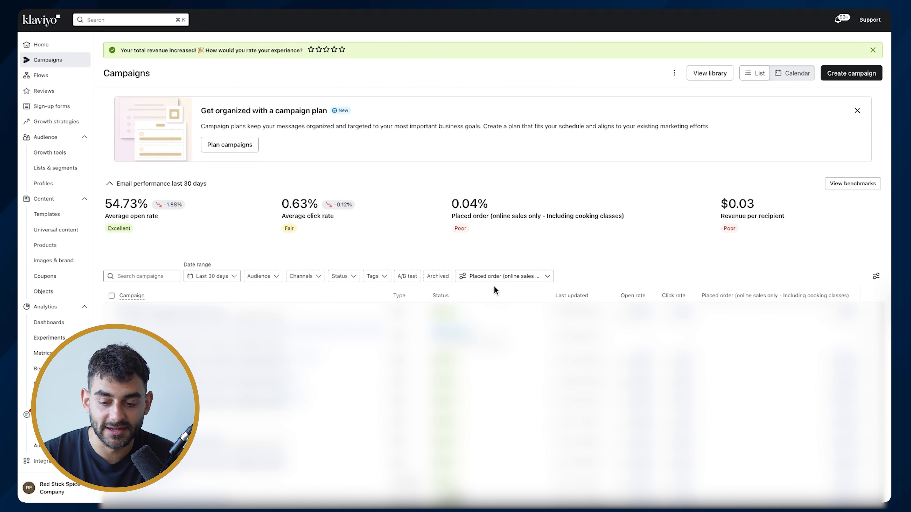
Create an email campaign with the default name, the draft date Jun 19, 2025 and no tags.
left_click(852, 74)
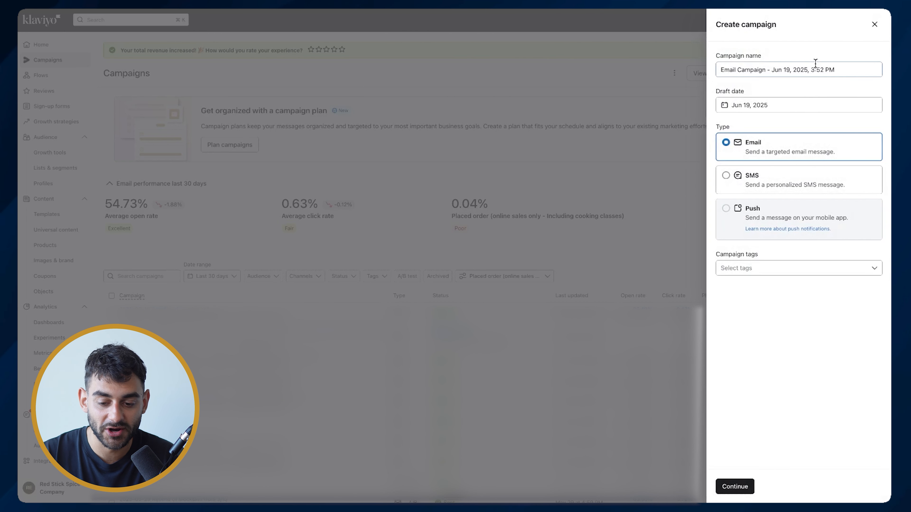
triple_click(776, 69)
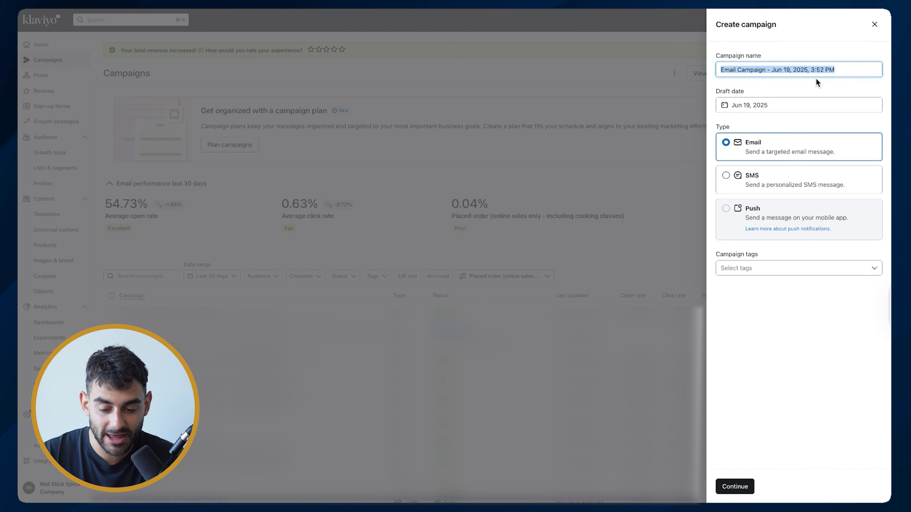
left_click(755, 108)
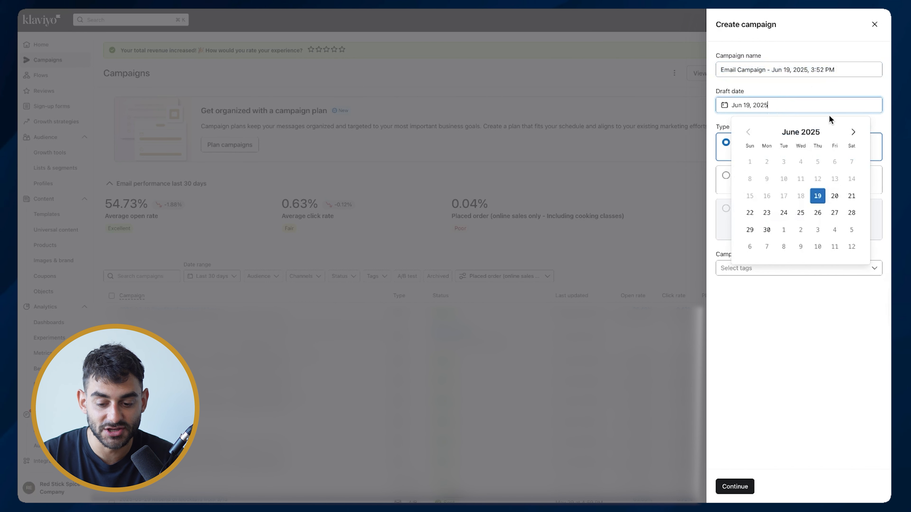
left_click(823, 99)
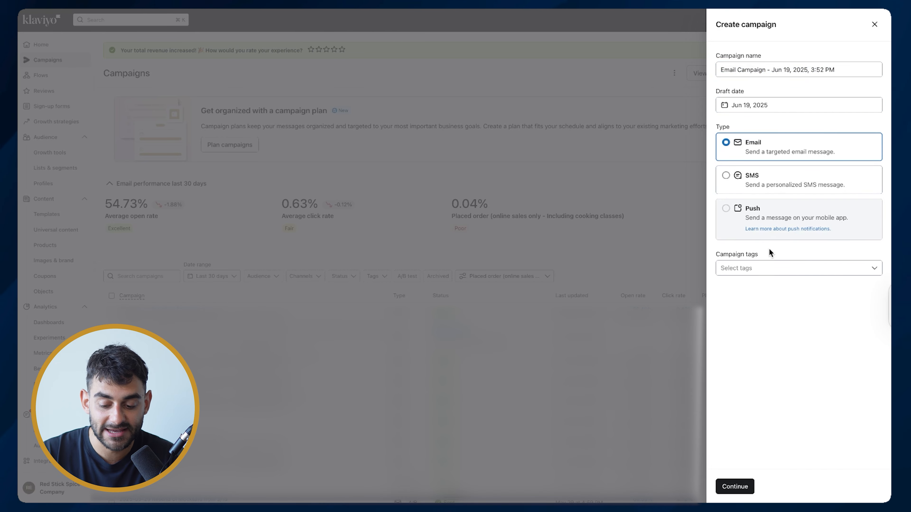
left_click(768, 269)
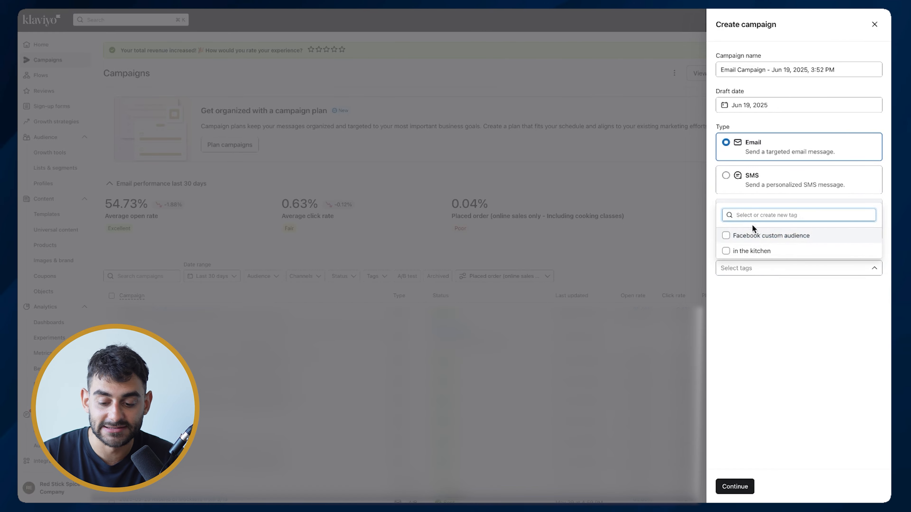
left_click(767, 292)
left_click(735, 485)
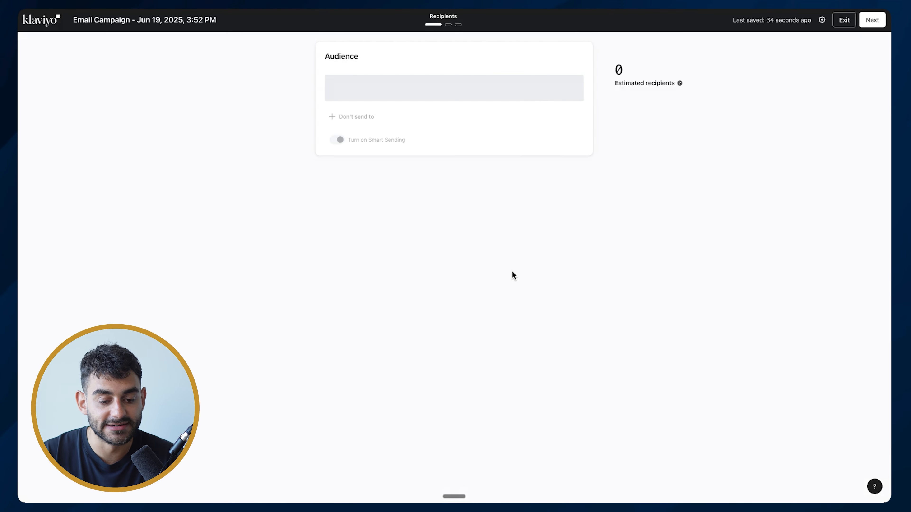
View the lists and segments available as recipients for the new campaign.
left_click(375, 94)
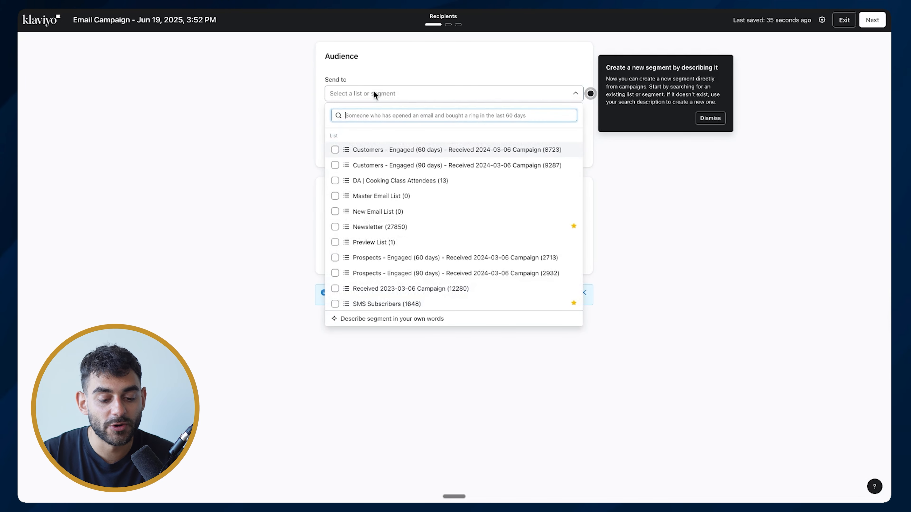
left_click(274, 110)
left_click(363, 99)
left_click(662, 114)
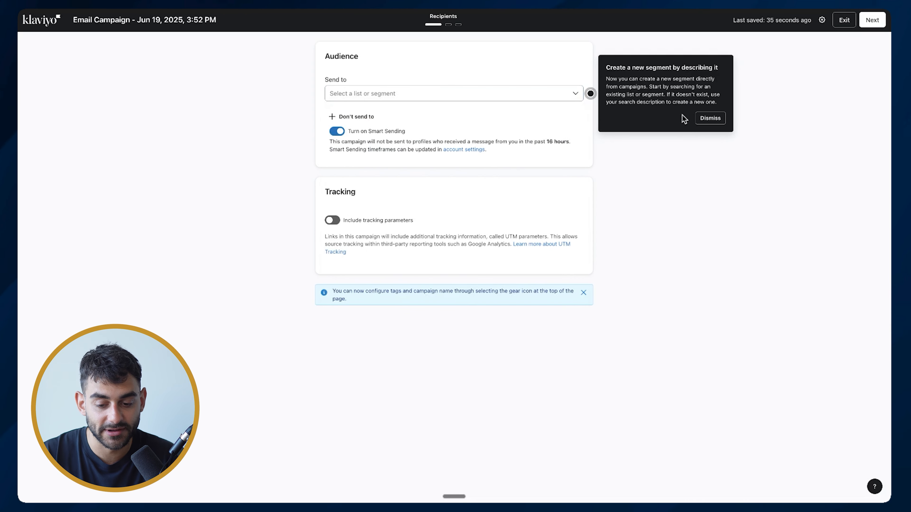
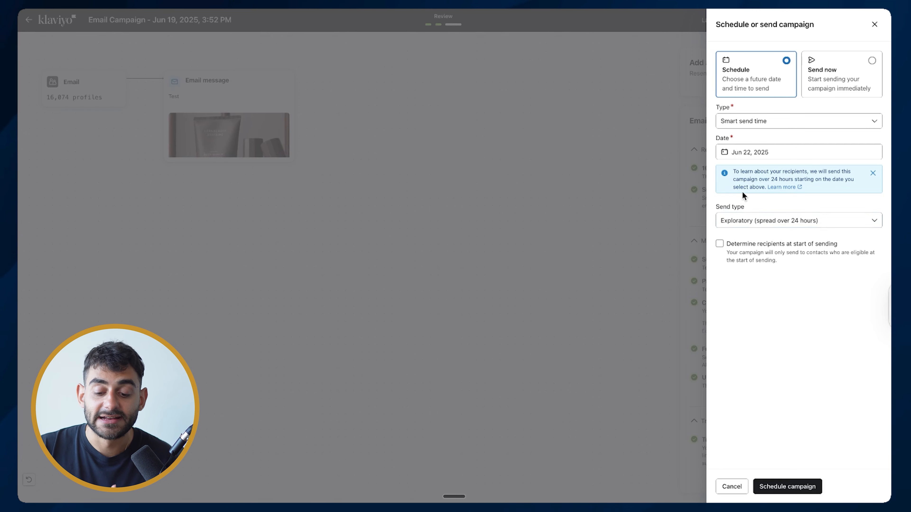
Check the smart send options and set the campaign's schedule type to Gradual send over several hours.
left_click(755, 219)
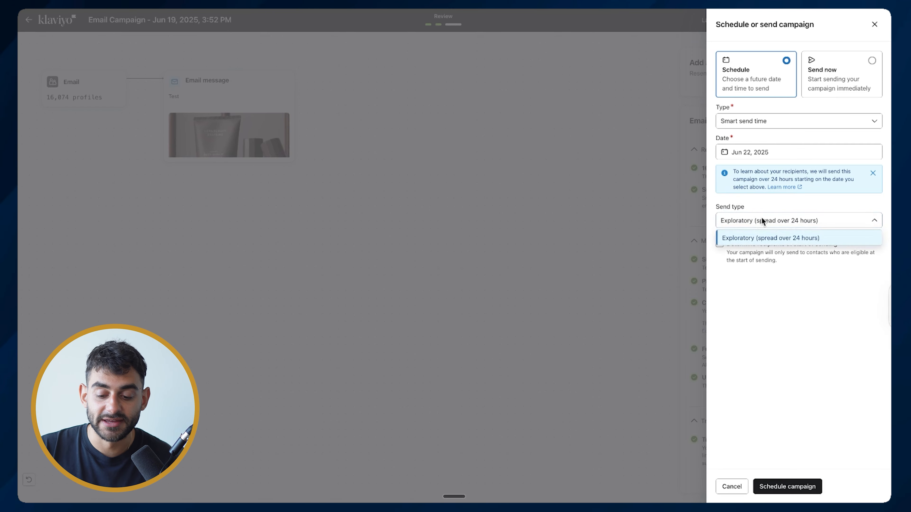
left_click(760, 291)
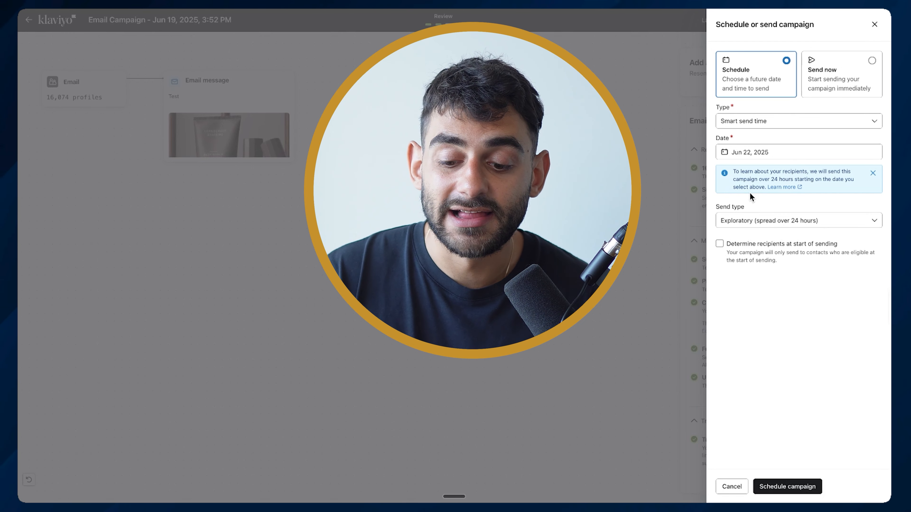
left_click(747, 123)
left_click(747, 123)
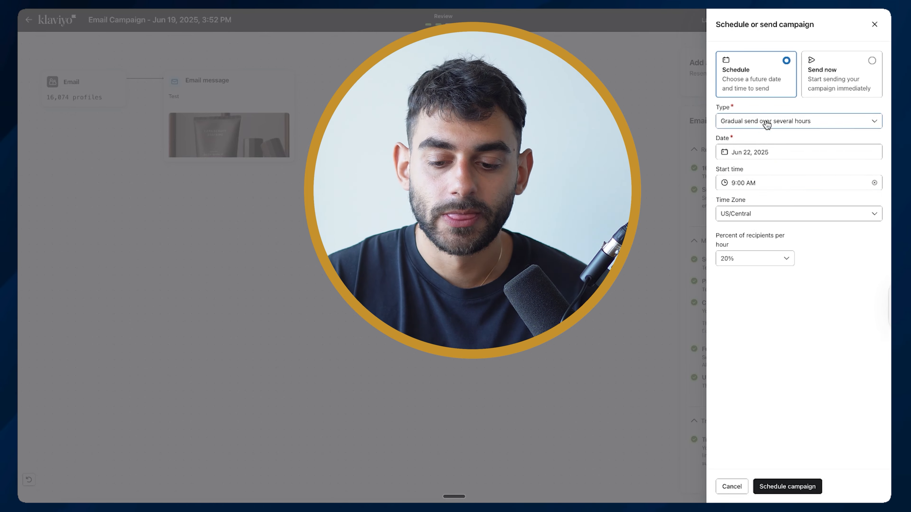
left_click(765, 122)
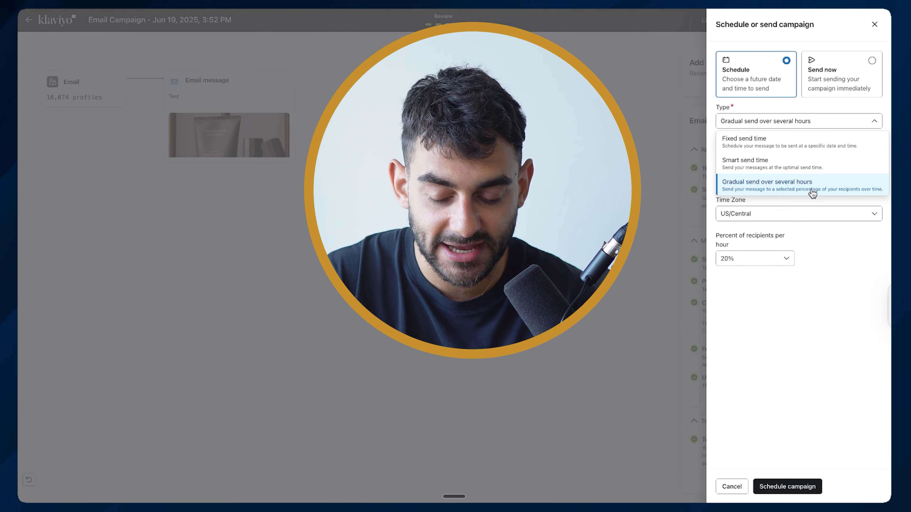
left_click(856, 290)
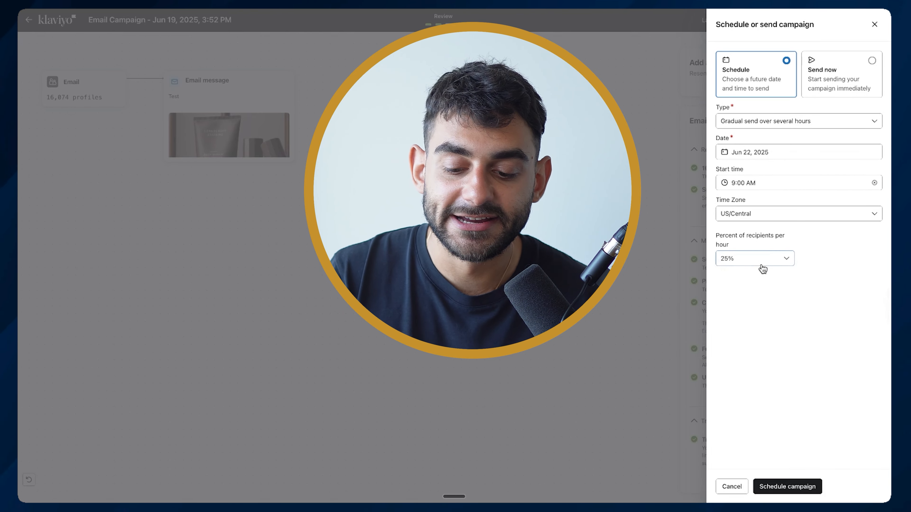
Set the gradual send to 20% of recipients per hour and review the schedule type options.
left_click(760, 264)
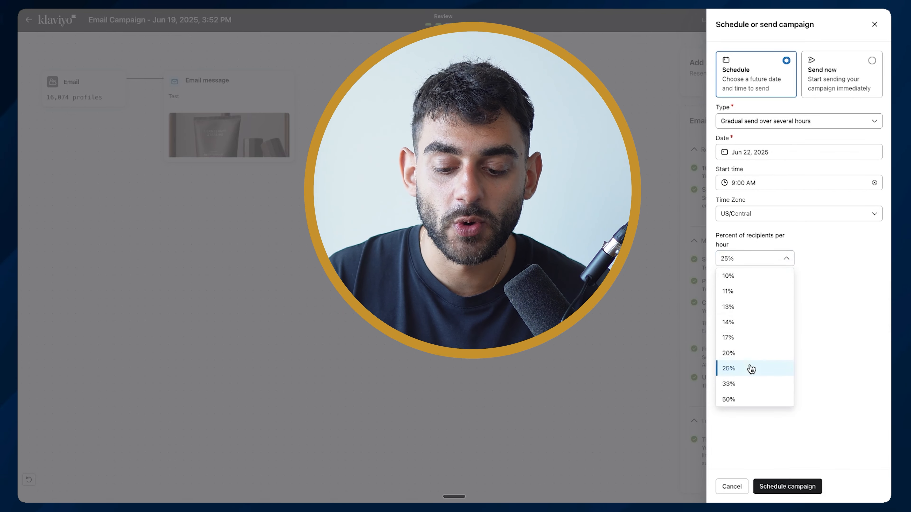
left_click(750, 354)
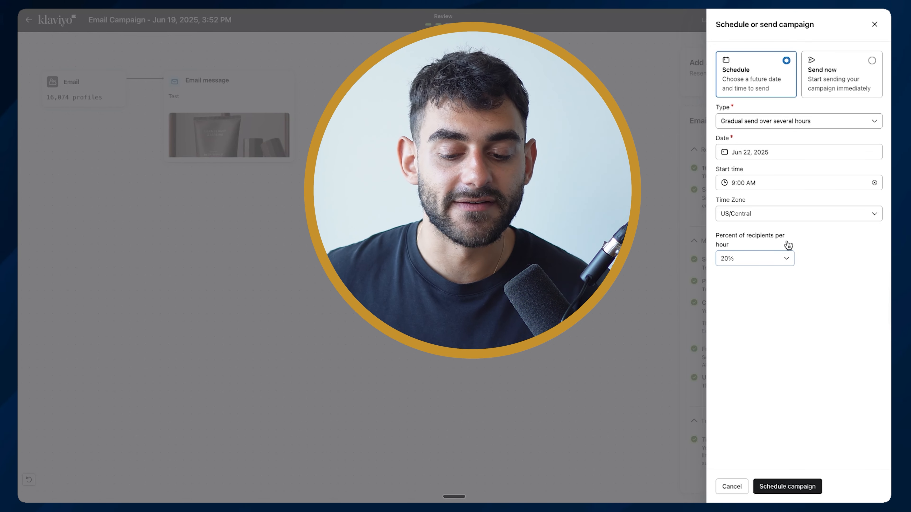
left_click(775, 123)
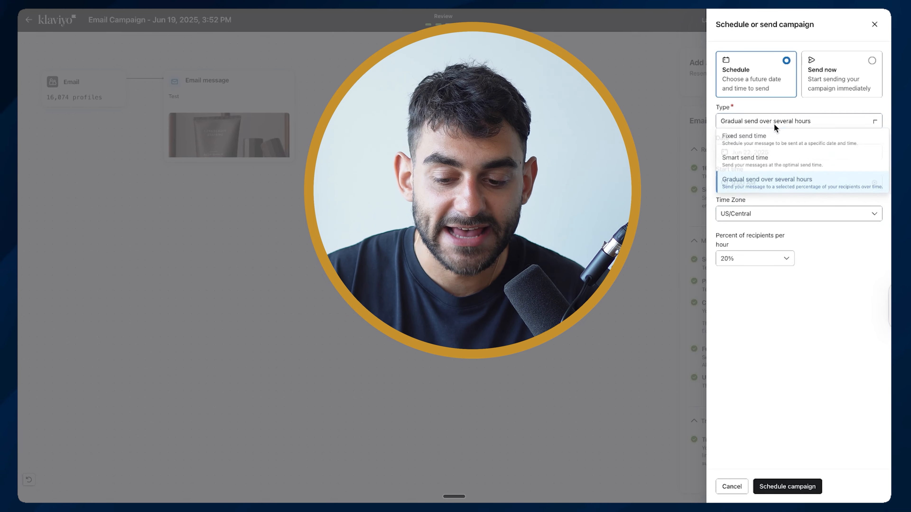
left_click(757, 306)
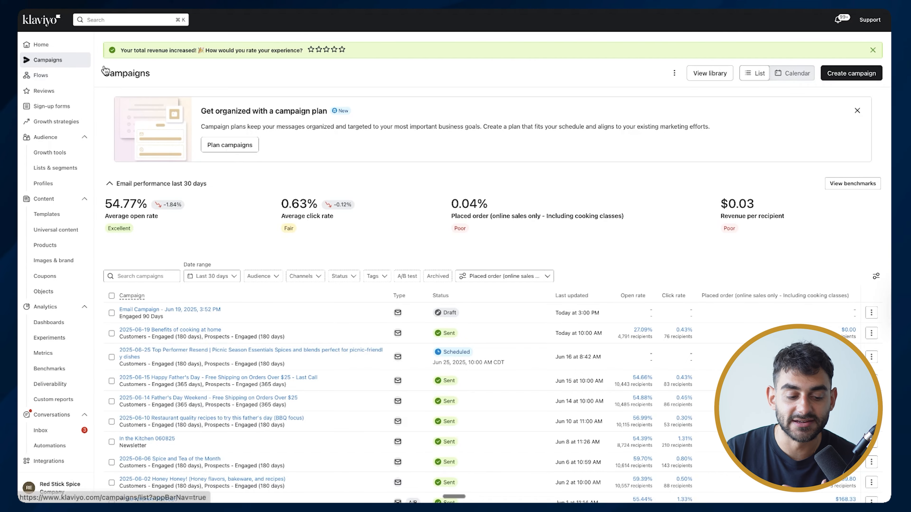
Open the report of the sent campaign "2025-06-19 Benefits of cooking at home" and examine its open rate.
scroll(265, 286, "down", 2)
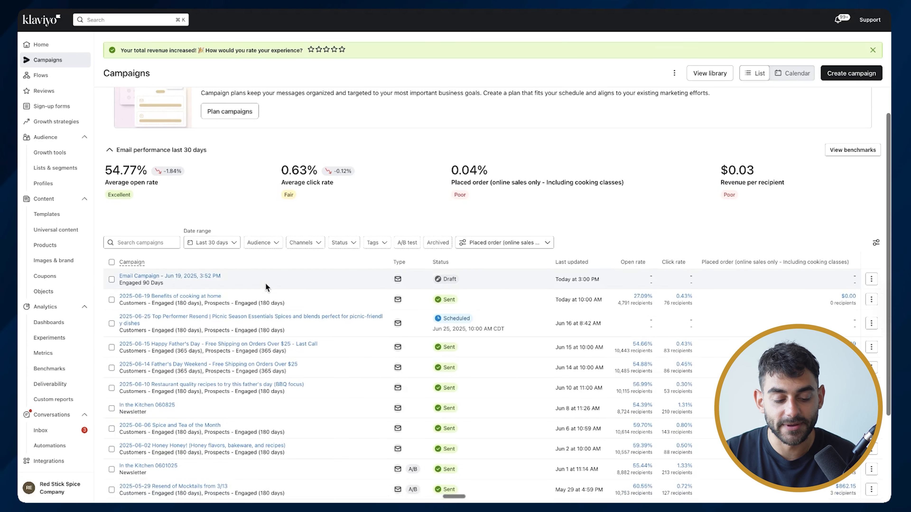
mouse_move(190, 294)
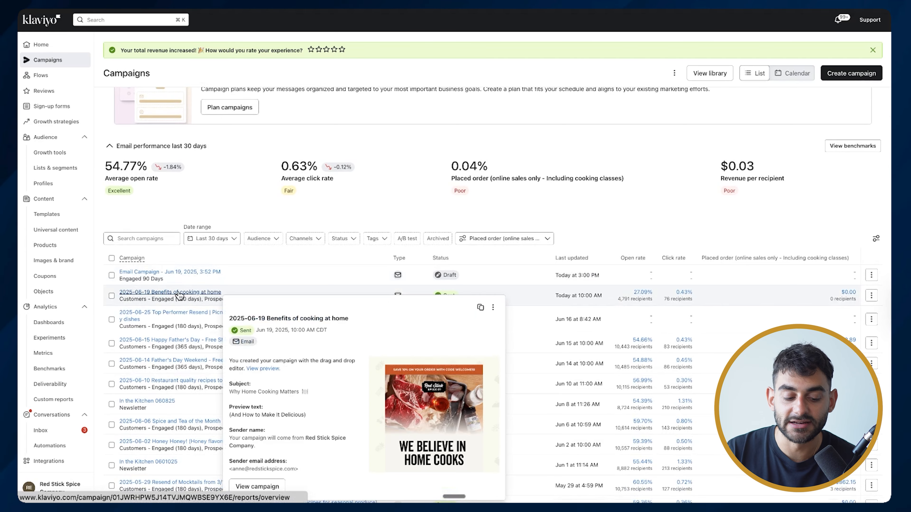
left_click(189, 293)
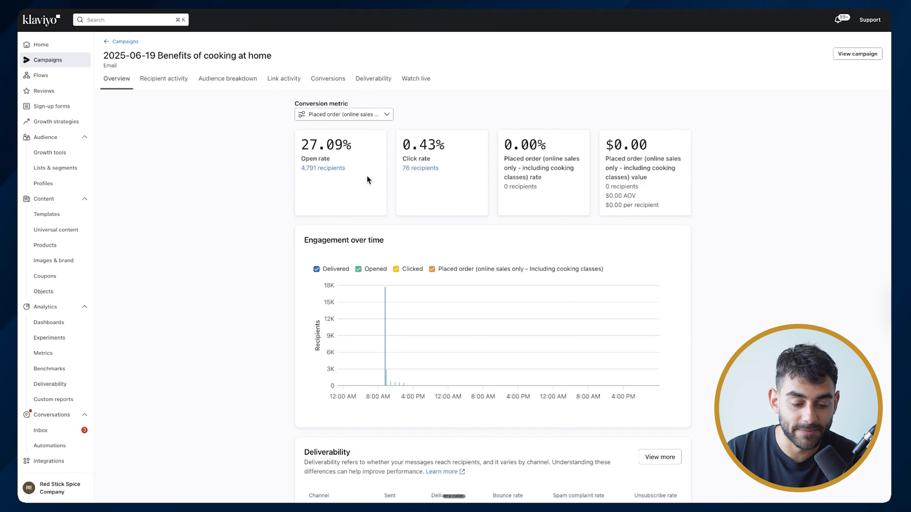
left_click_drag(294, 147, 353, 147)
left_click(353, 148)
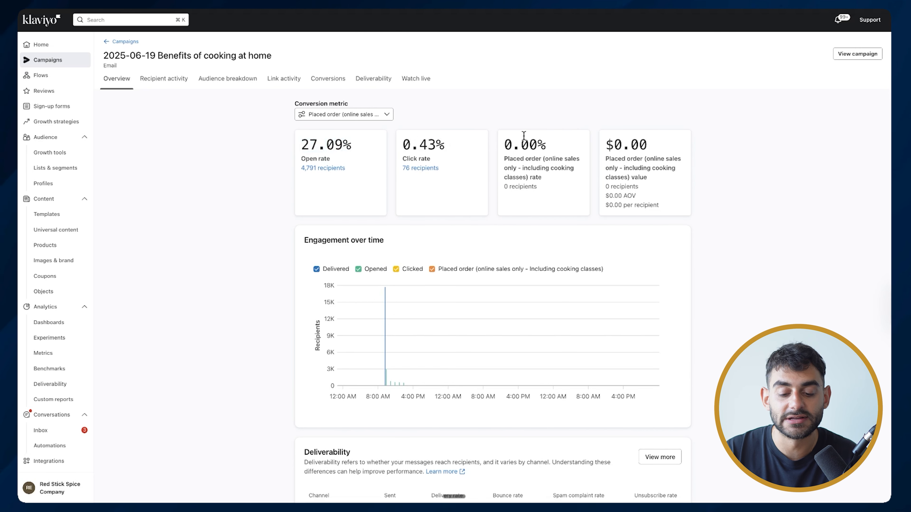
Examine the deliverability section of the campaign report, including the number of emails sent.
scroll(449, 158, "down", 3)
scroll(451, 158, "down", 5)
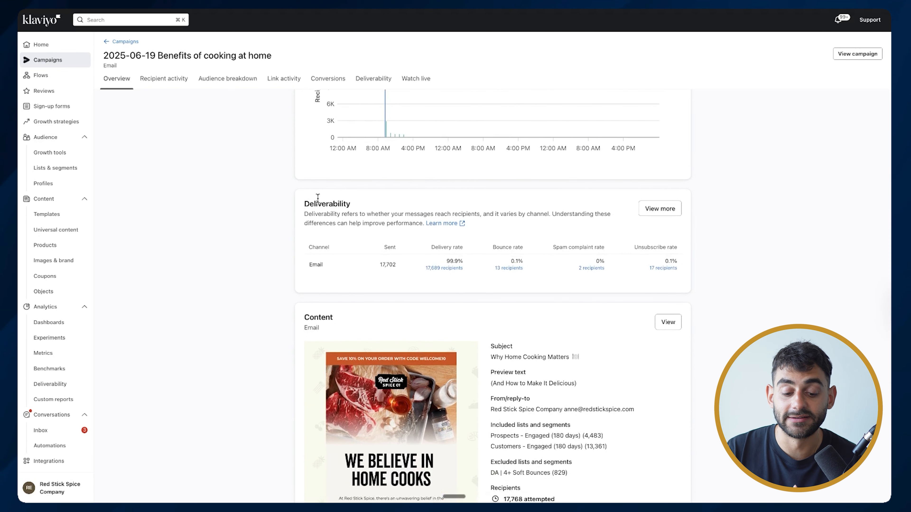
scroll(381, 198, "down", 1)
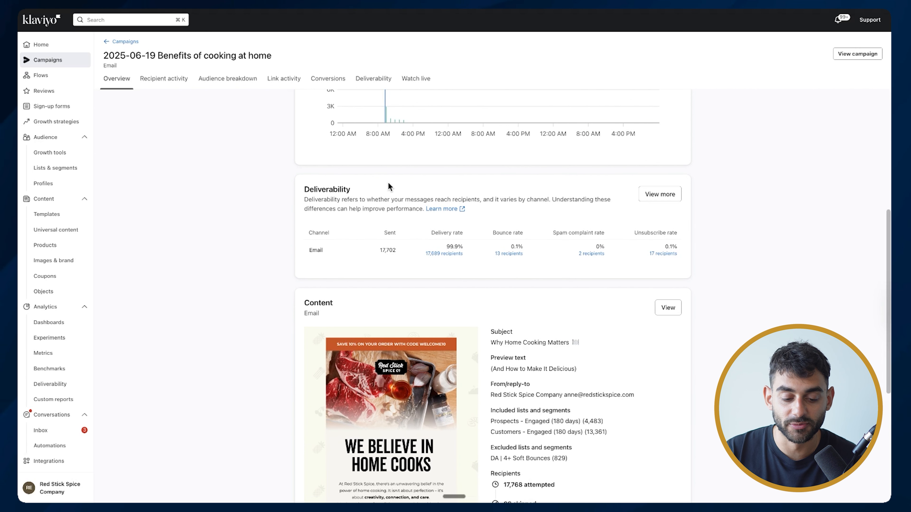
scroll(387, 189, "down", 1)
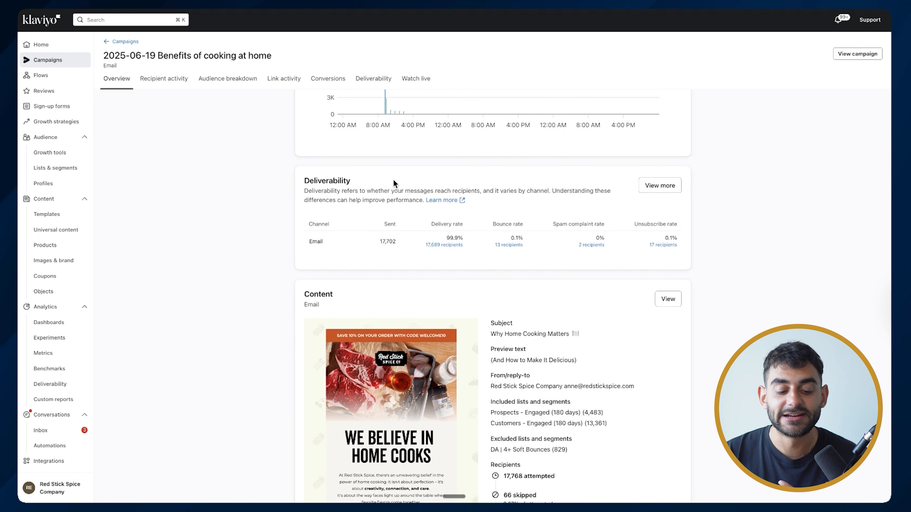
double_click(388, 241)
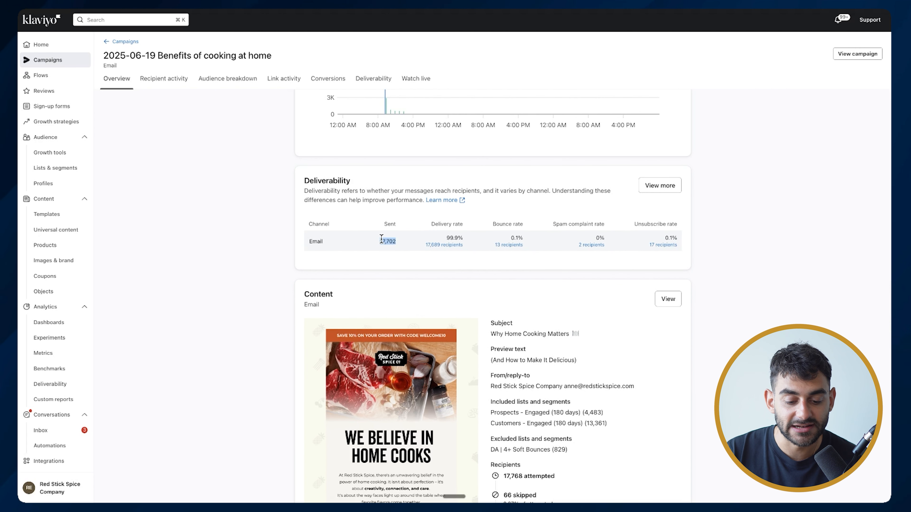
Examine the campaign's delivery figures and its opened, clicked, bounced, unsubscribed and skipped recipients, including the reasons for skipping.
left_click(448, 237)
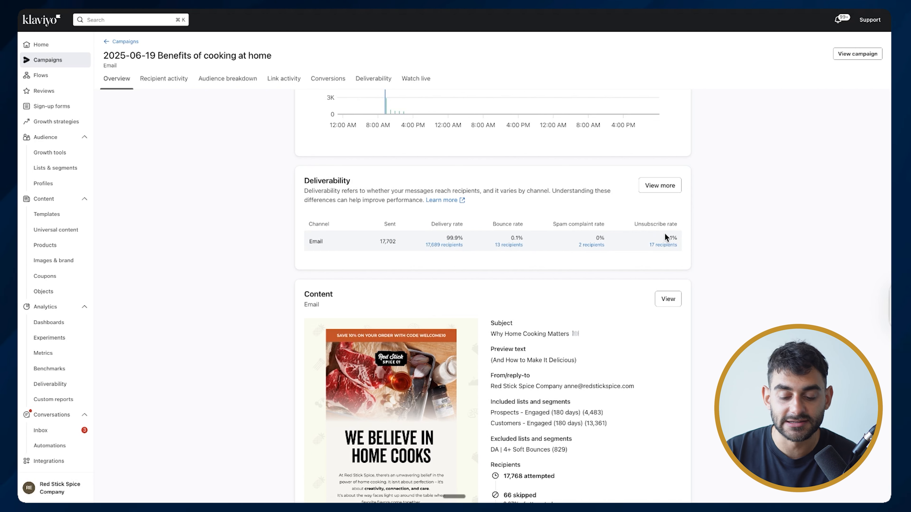
scroll(515, 230, "up", 5)
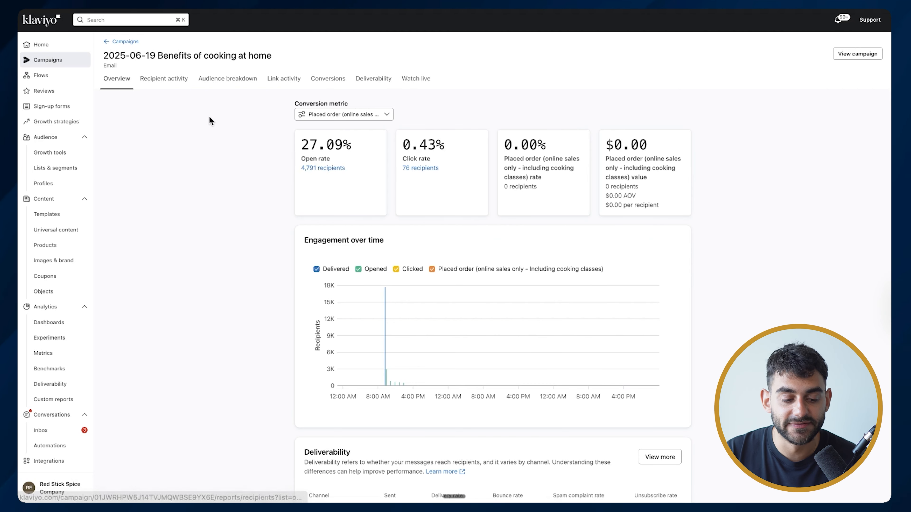
left_click(173, 85)
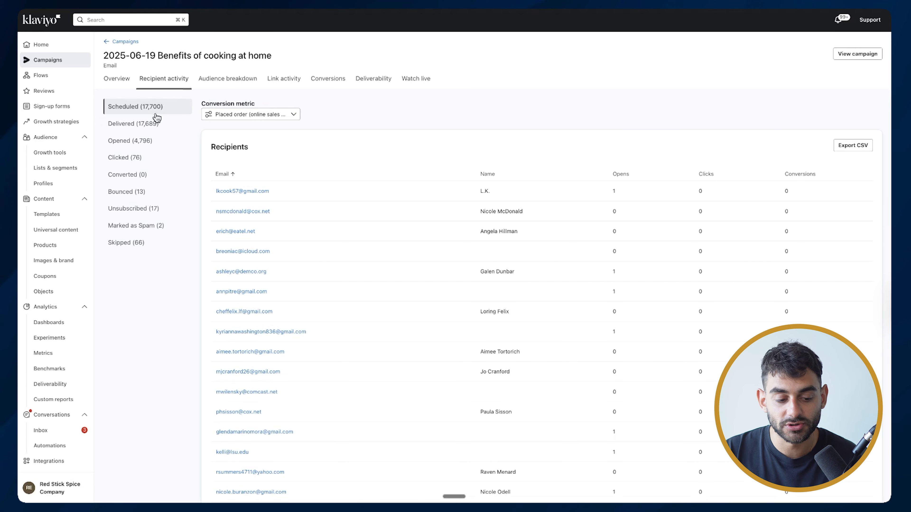
left_click(131, 145)
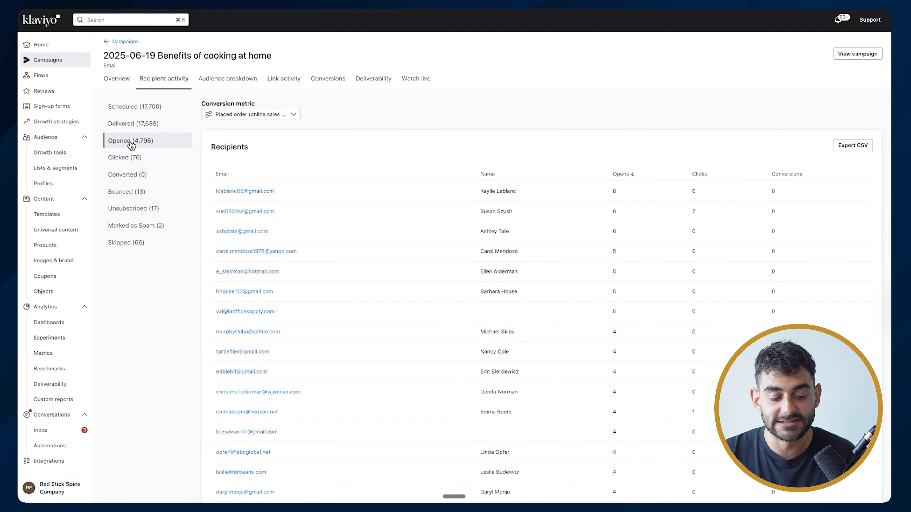
left_click(128, 165)
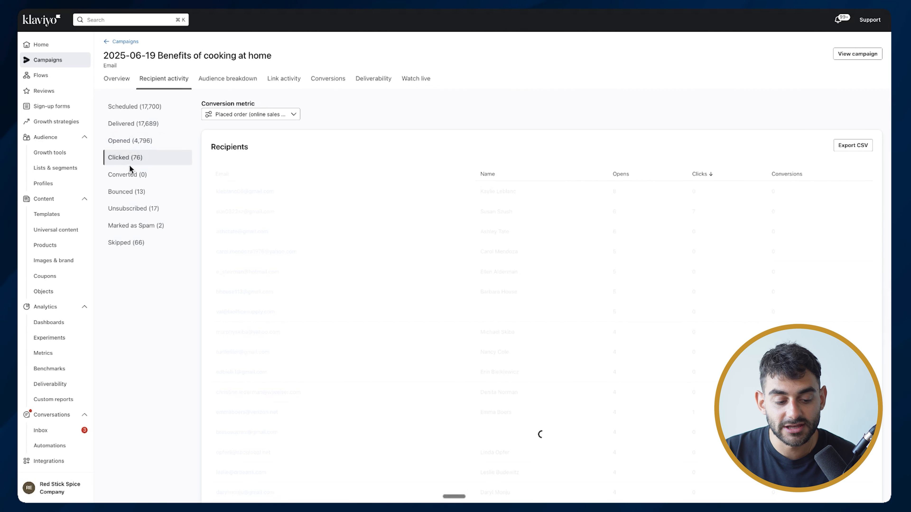
left_click(139, 194)
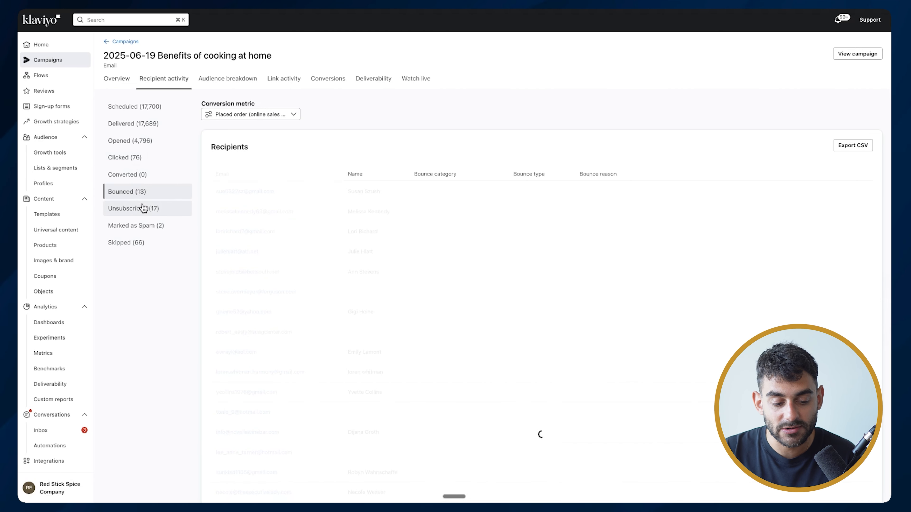
left_click(143, 209)
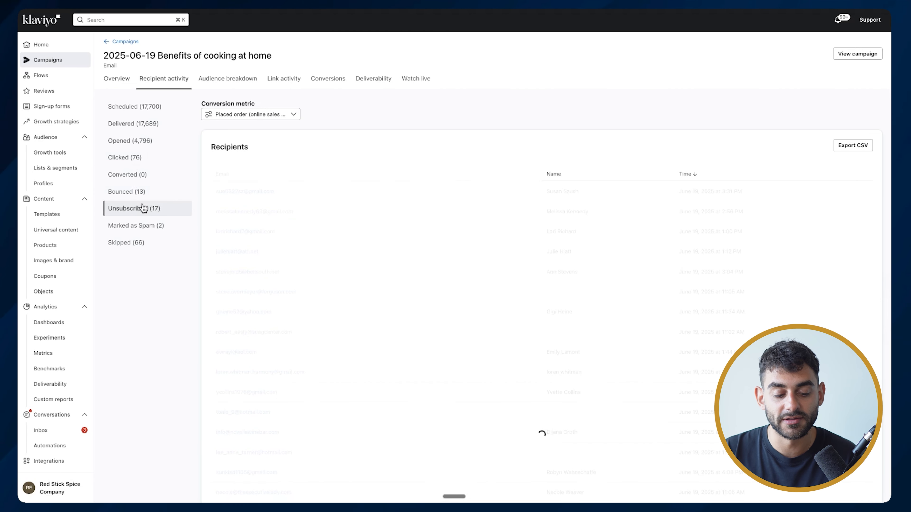
left_click(138, 243)
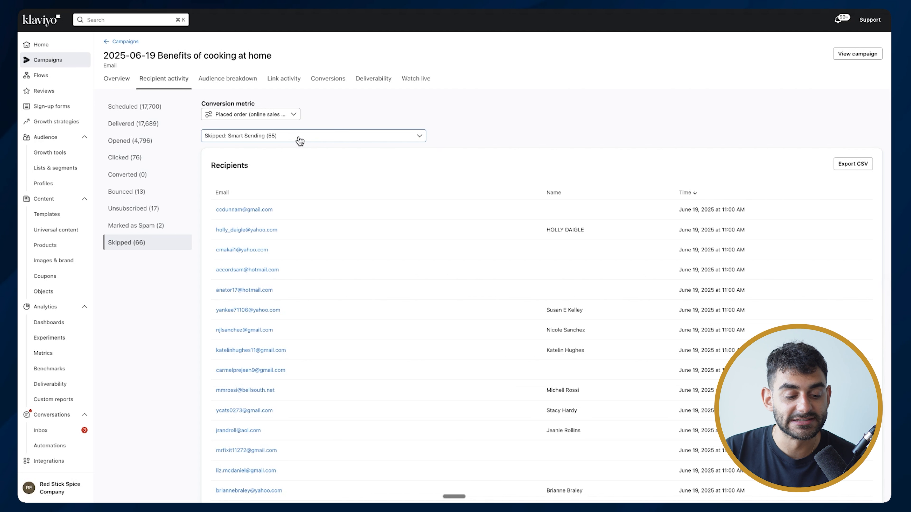
left_click(280, 136)
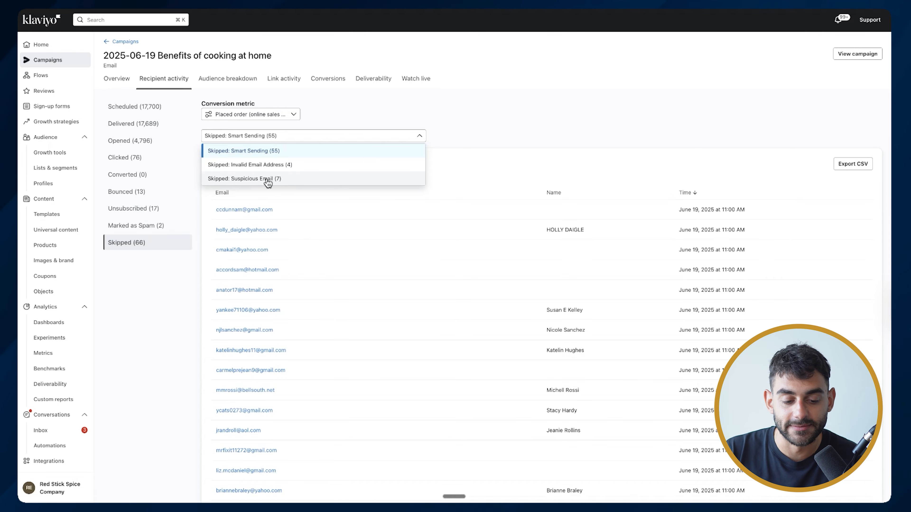
Review the campaign's audience breakdown by segment and its link activity.
left_click(238, 78)
left_click(239, 78)
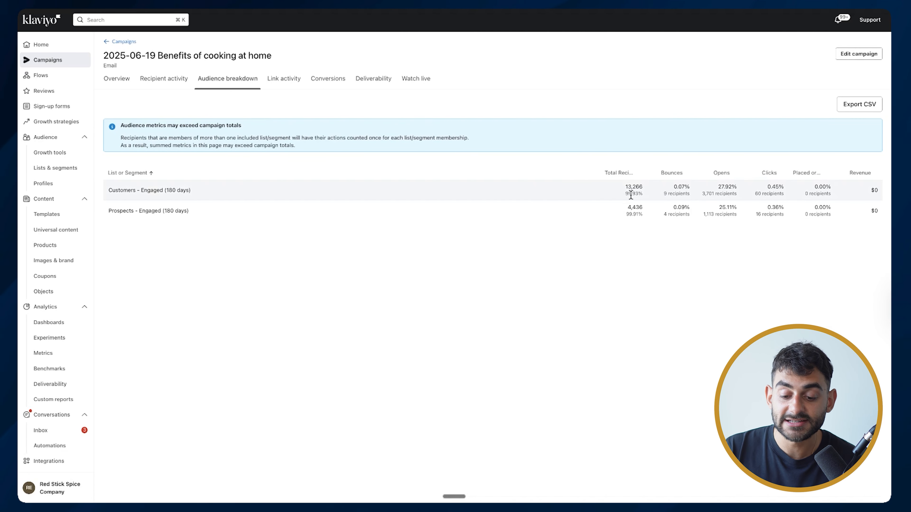
left_click(284, 78)
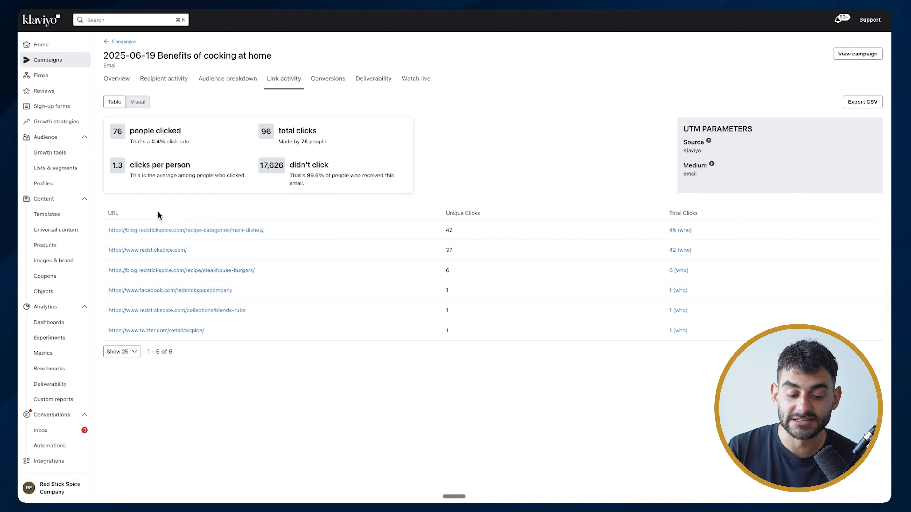
Open the campaign's conversions report and set its conversion metric to Placed Order.
left_click(320, 79)
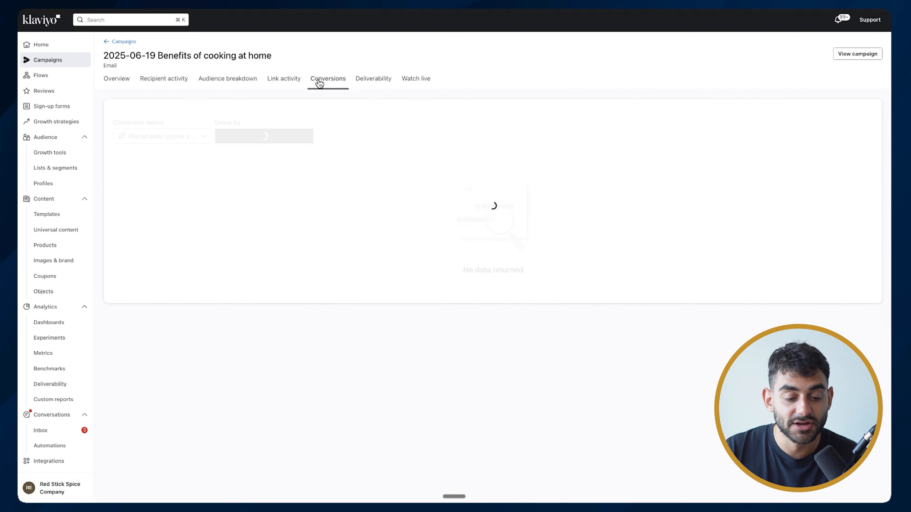
left_click(179, 137)
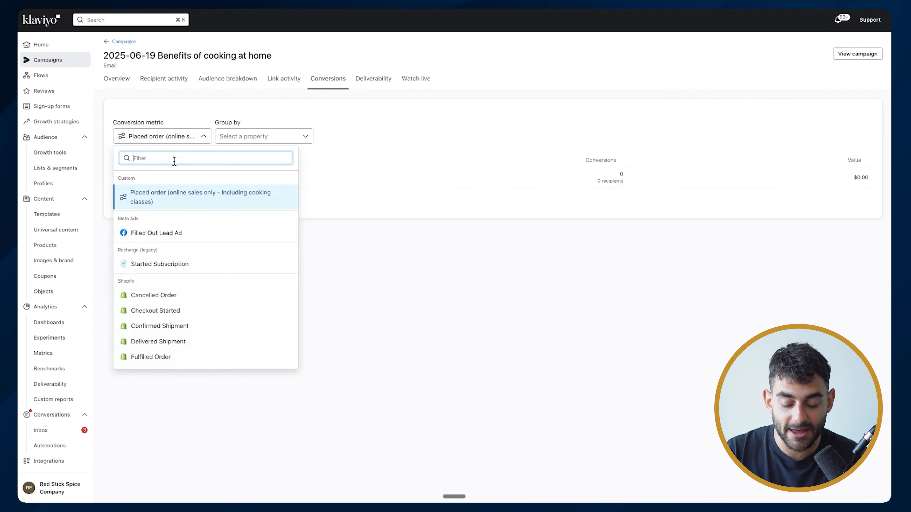
type("pla")
left_click(168, 232)
Group the campaign's conversions by Items and then by Collections, and look through the listed results.
left_click(264, 137)
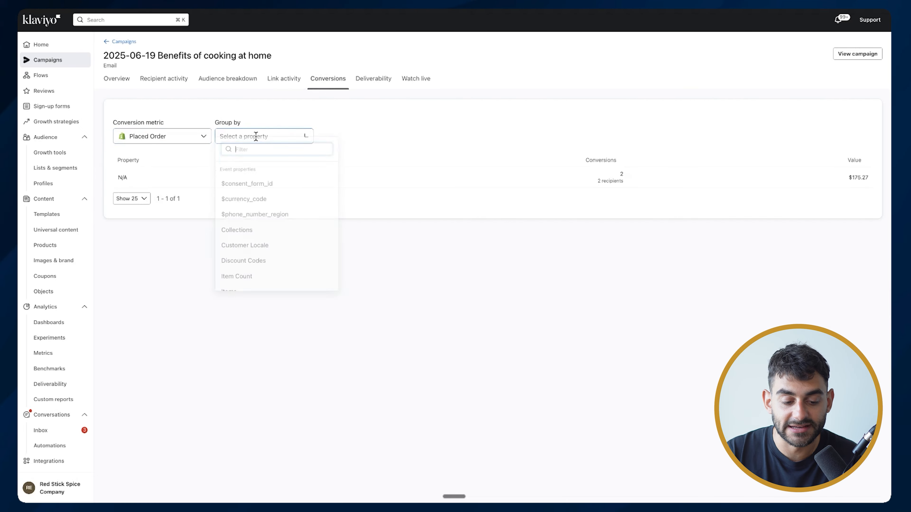
type("o")
key("BackSpace")
type("ite")
left_click(258, 206)
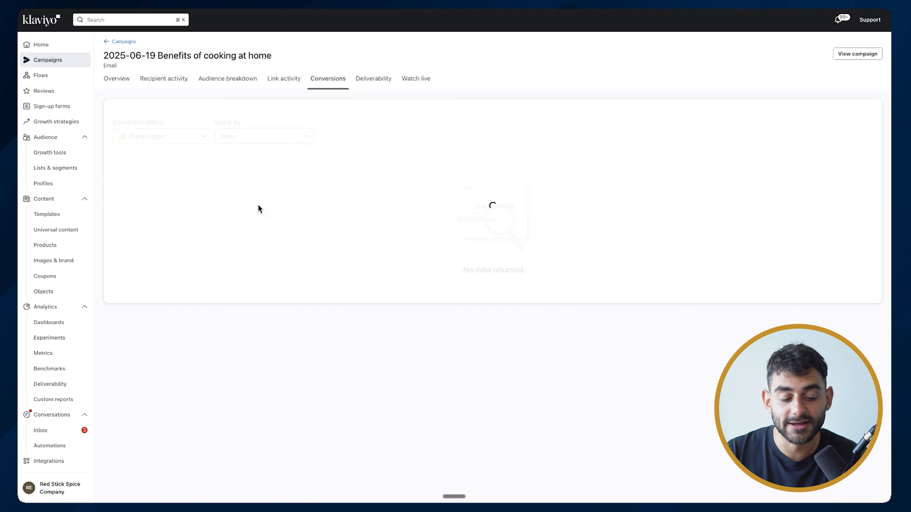
left_click(235, 124)
left_click(288, 126)
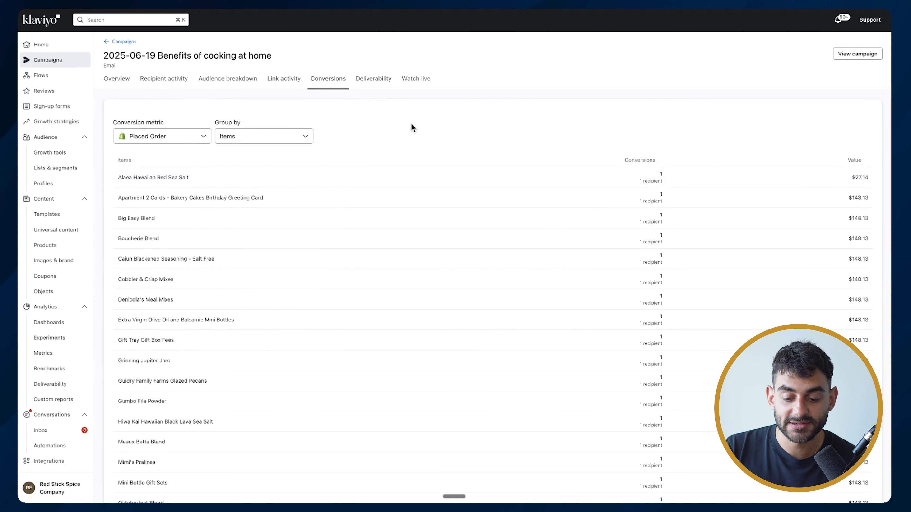
scroll(502, 194, "down", 3)
scroll(504, 194, "up", 3)
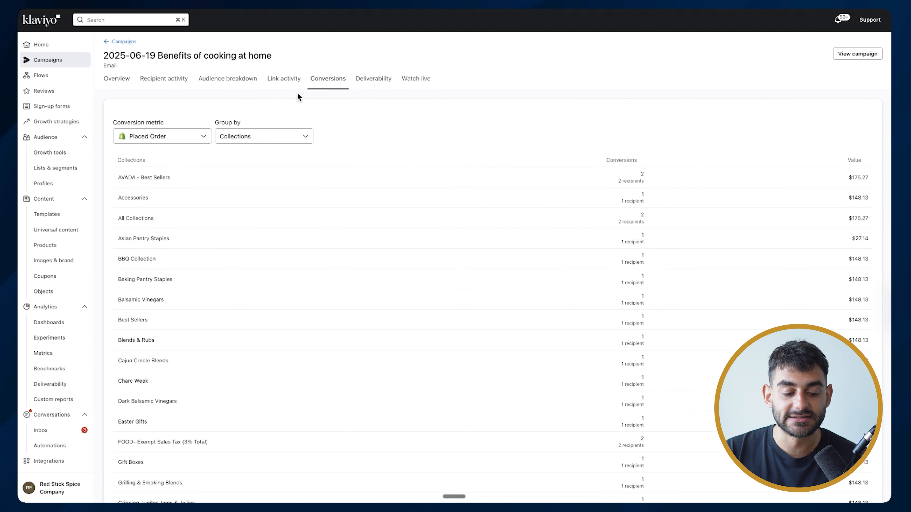
Open the Welcome Series flow, show its analytics and examine the performance figures of Email #1.
left_click(71, 75)
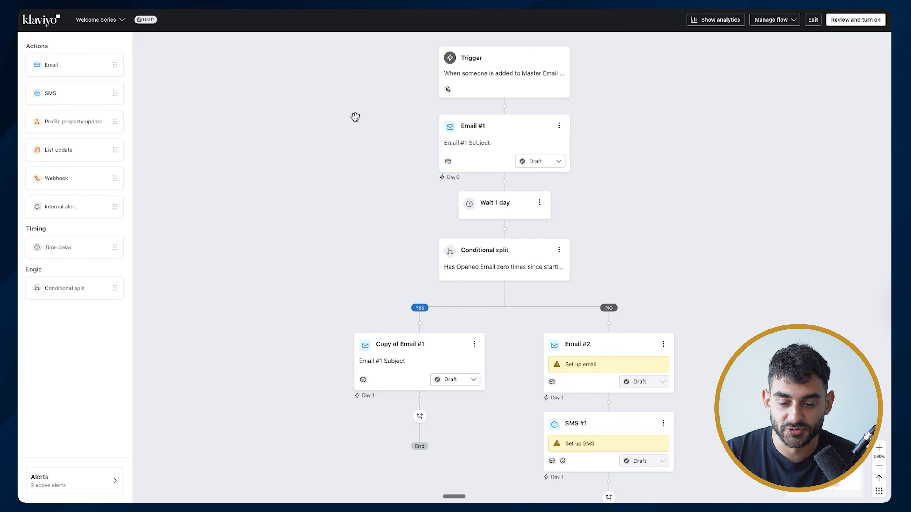
left_click(716, 24)
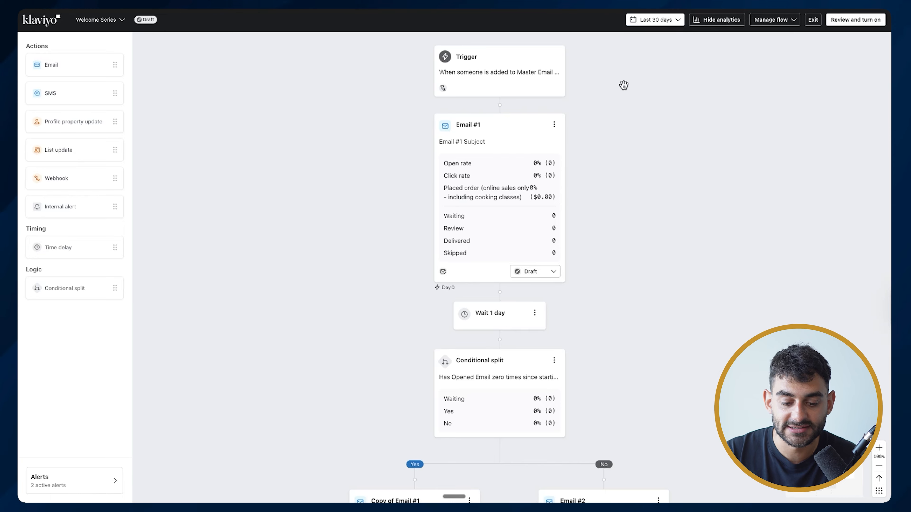
scroll(624, 86, "up", 1)
scroll(559, 137, "down", 2)
scroll(560, 138, "down", 2)
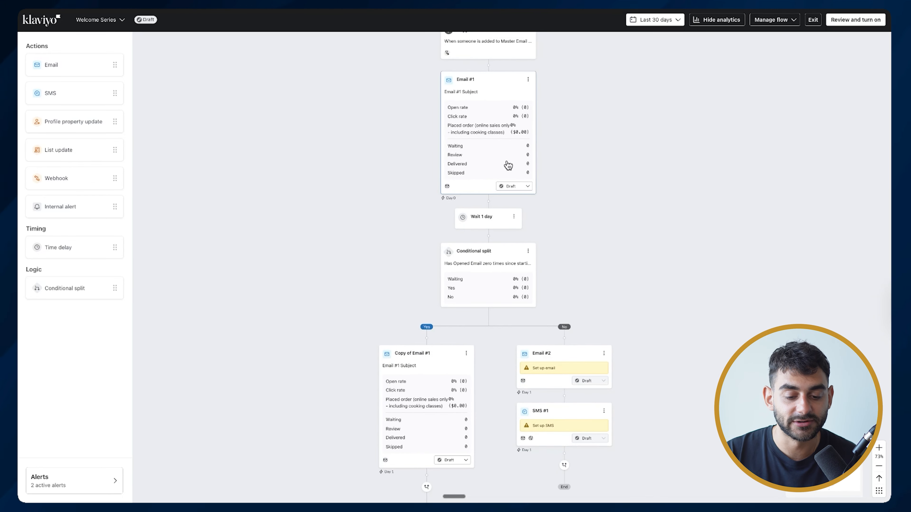
scroll(481, 165, "up", 1)
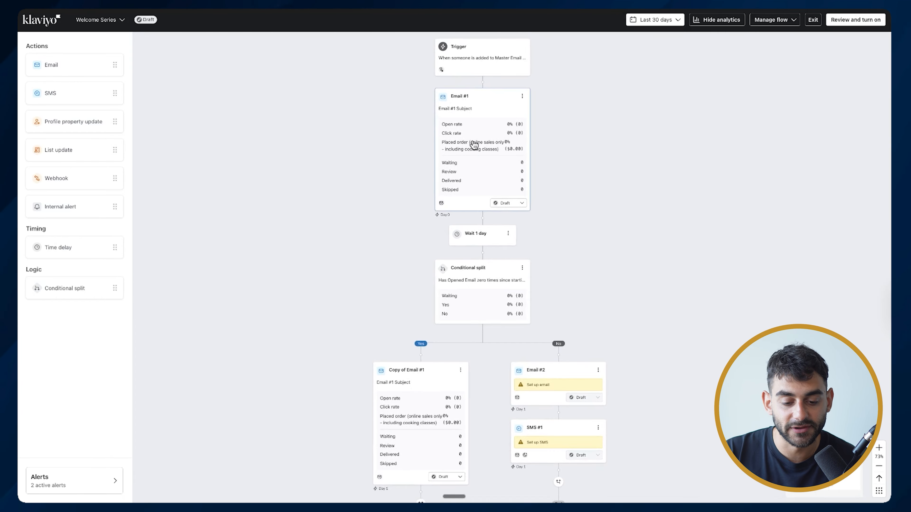
scroll(474, 146, "up", 4)
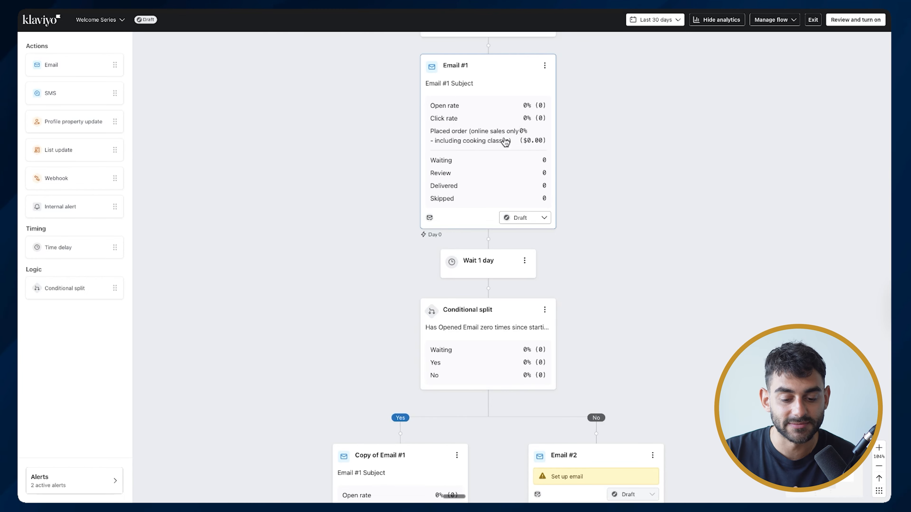
Examine the analytics of the conditional split and its Yes and No branches in the Welcome Series flow.
scroll(491, 123, "down", 1)
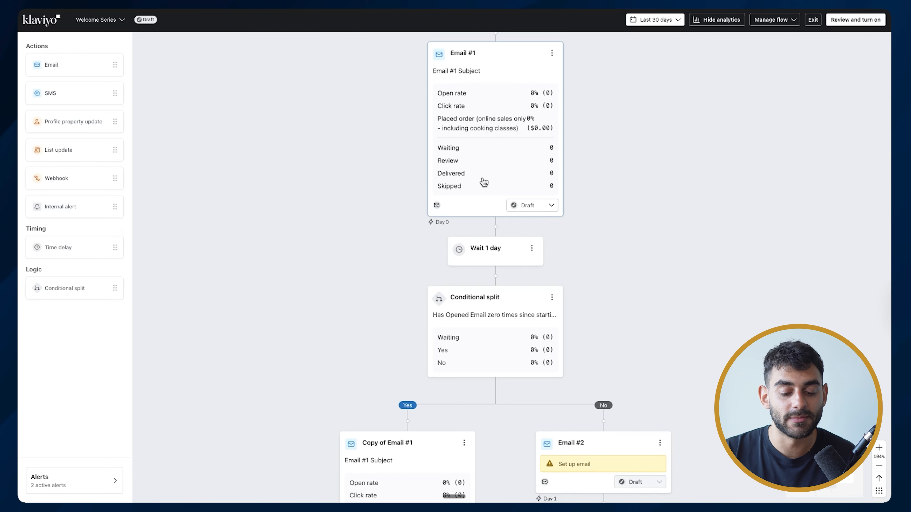
scroll(499, 193, "down", 3)
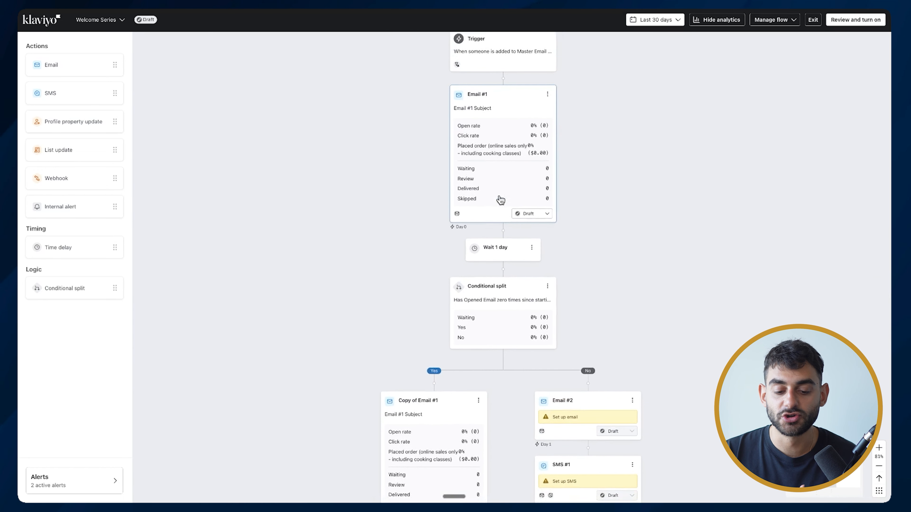
scroll(500, 199, "down", 3)
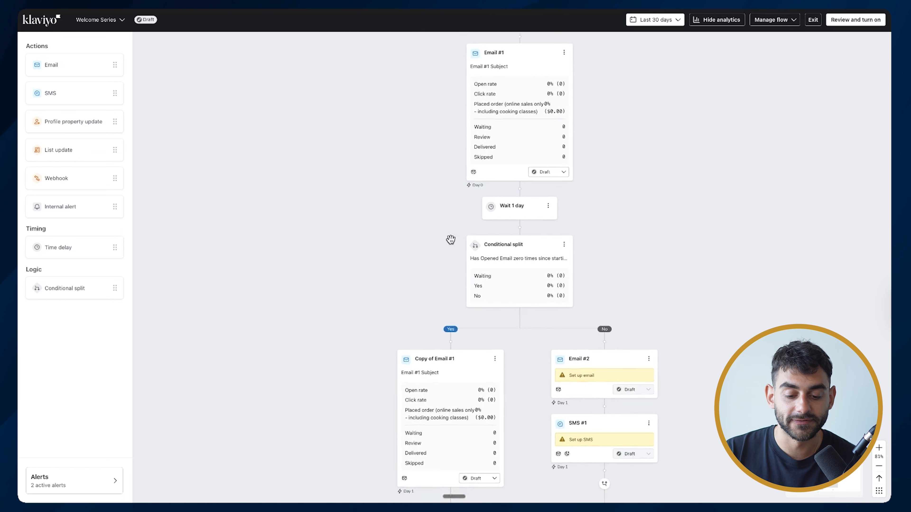
scroll(450, 240, "down", 3)
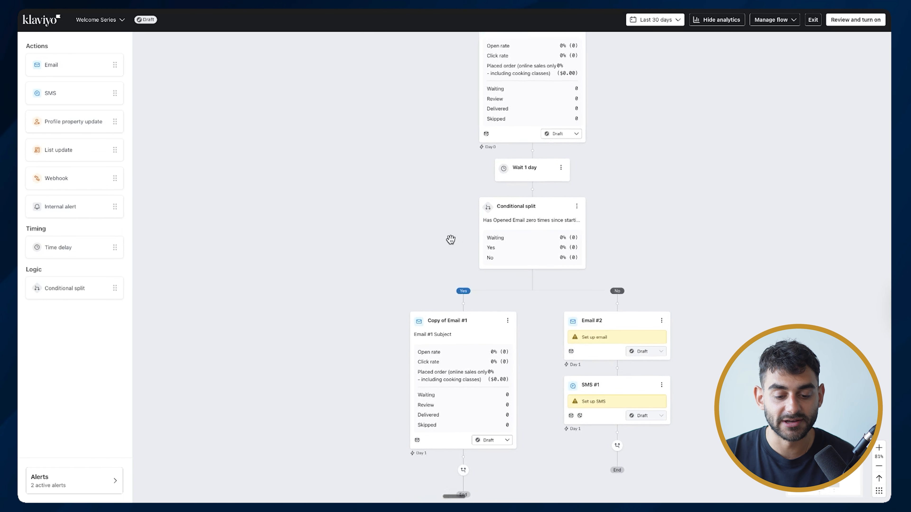
scroll(451, 240, "up", 5)
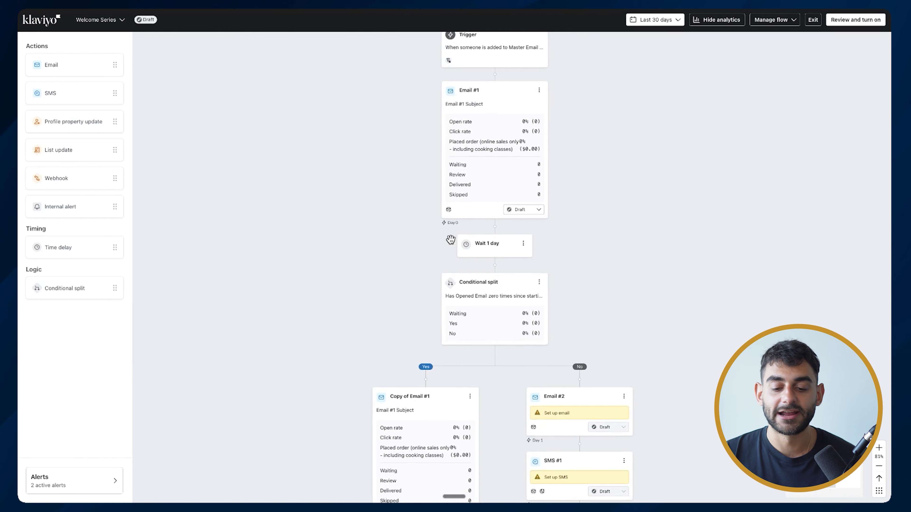
Select Email #1 in the flow and open its detailed performance report.
scroll(450, 240, "down", 2)
left_click(502, 167)
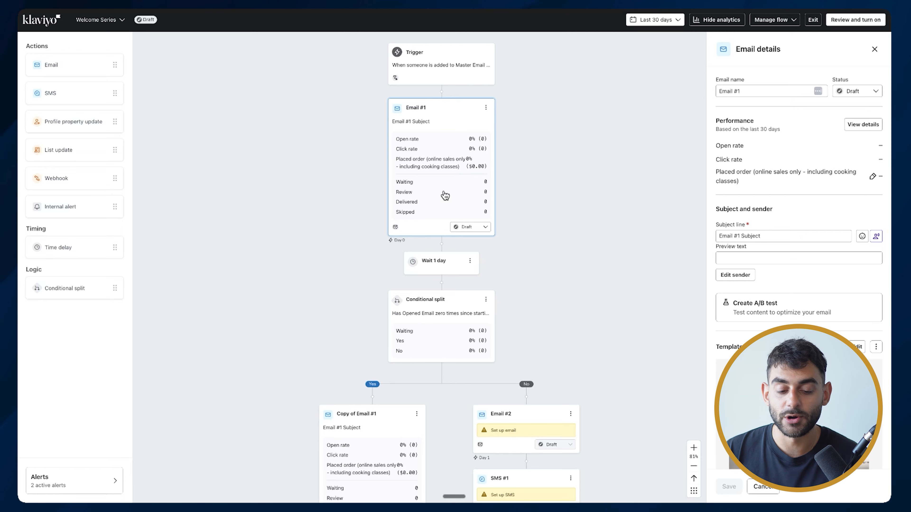
scroll(445, 195, "down", 2)
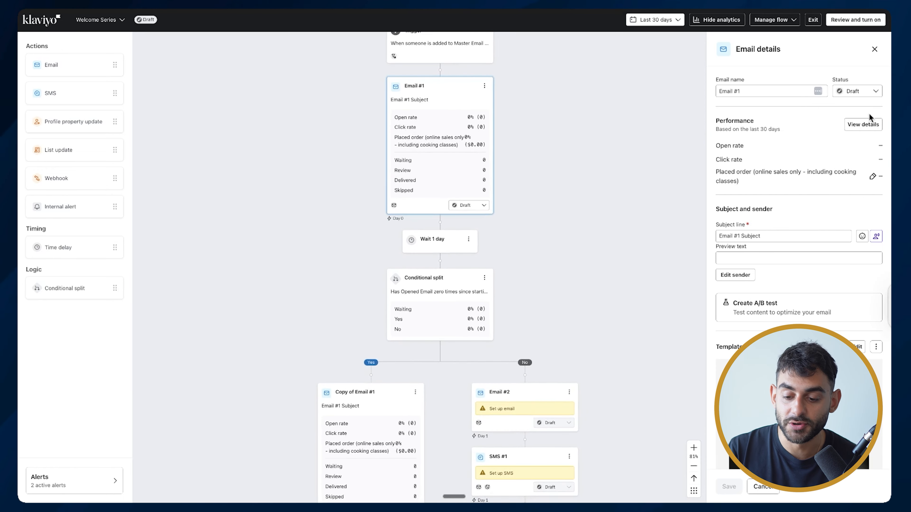
left_click(863, 124)
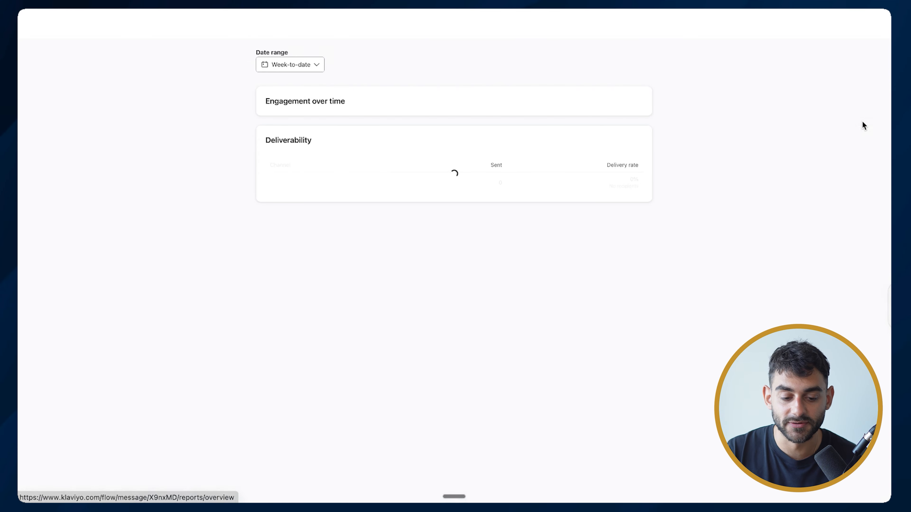
Set the Email #1 report's date range to Last 30 days and review its engagement, deliverability and content sections.
left_click(300, 108)
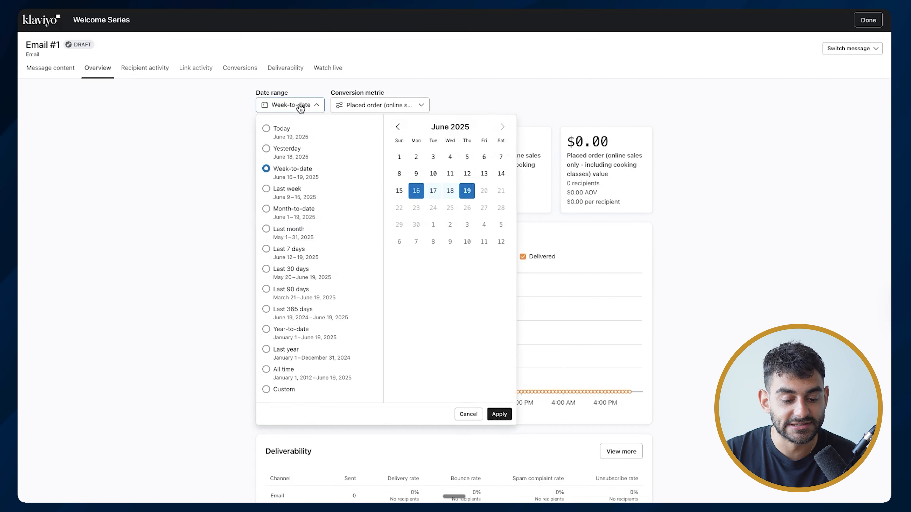
left_click(285, 273)
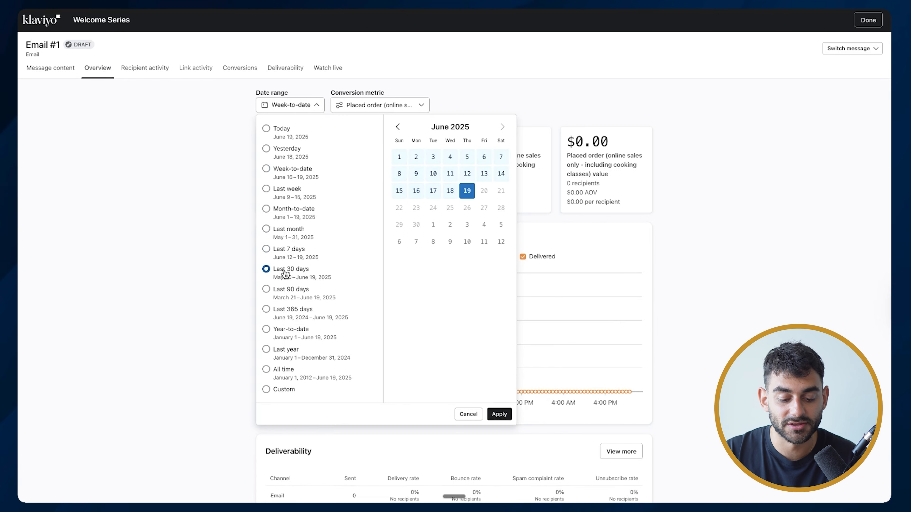
left_click(498, 414)
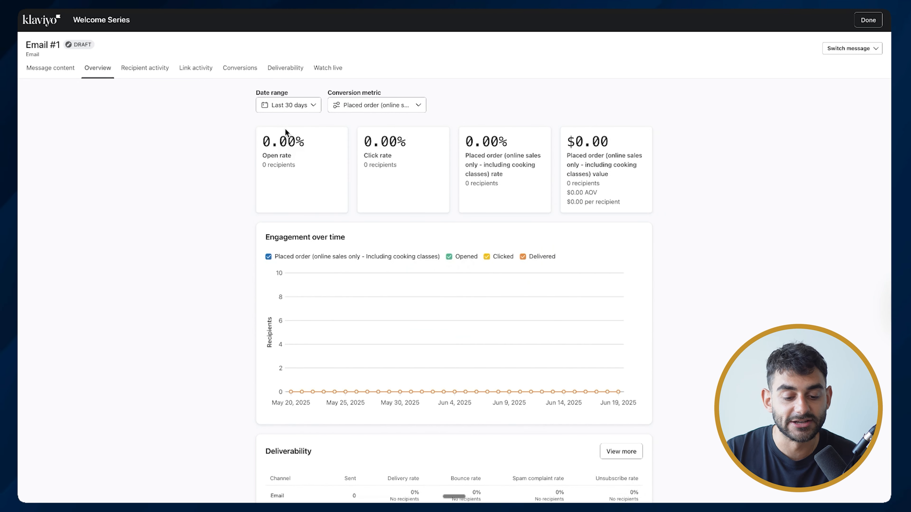
scroll(457, 181, "down", 8)
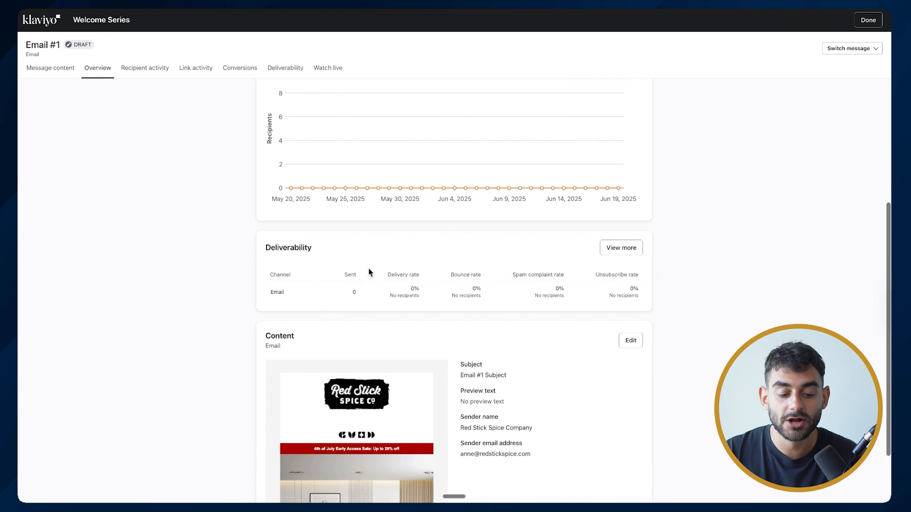
scroll(635, 287, "up", 8)
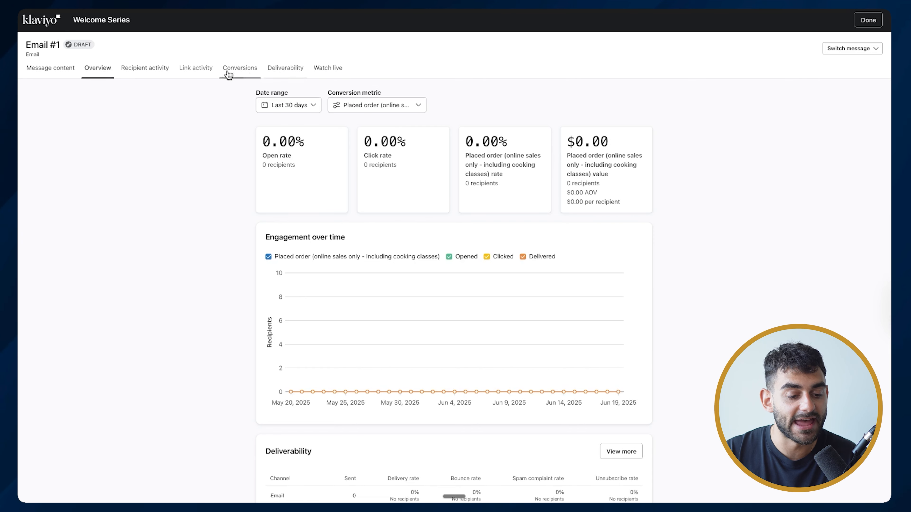
View the link activity and recipient activity reports of Email #1 in the Welcome Series flow.
left_click(196, 69)
left_click(161, 73)
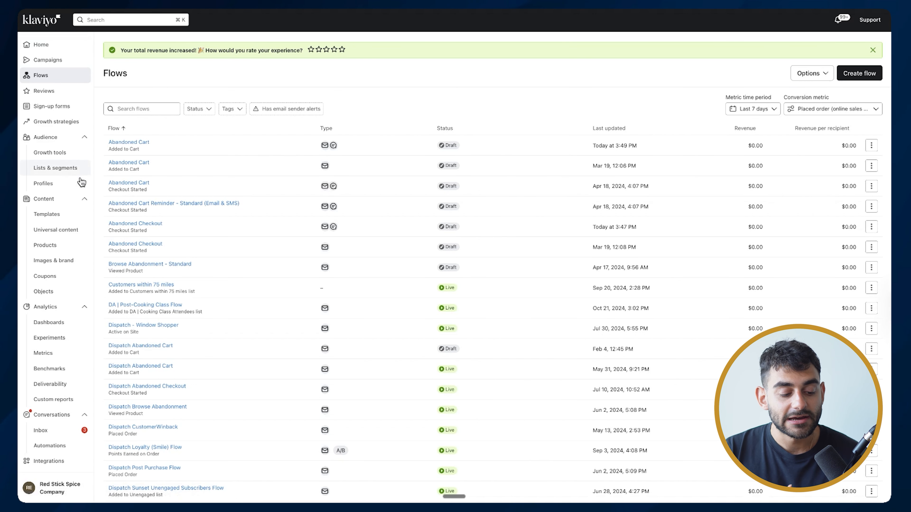
Go to the analytics dashboards and open the Business review dashboard.
left_click(55, 322)
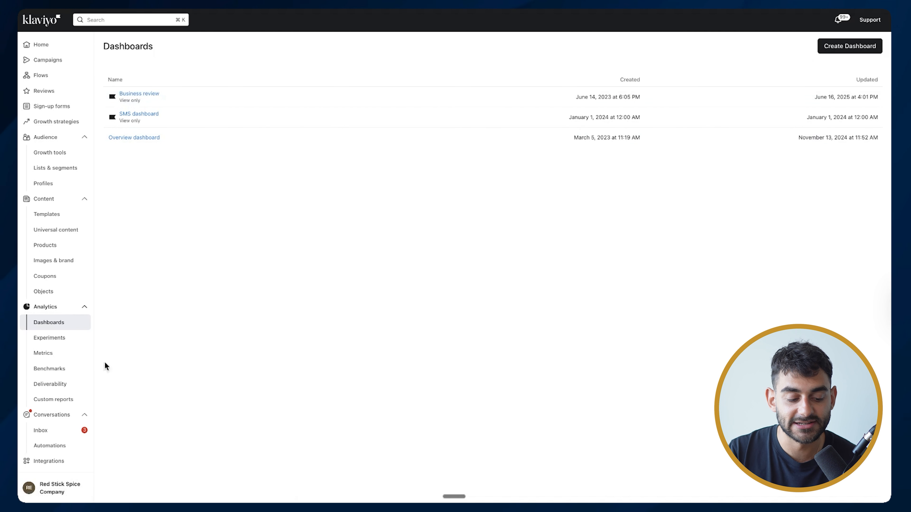
left_click(61, 311)
left_click(61, 311)
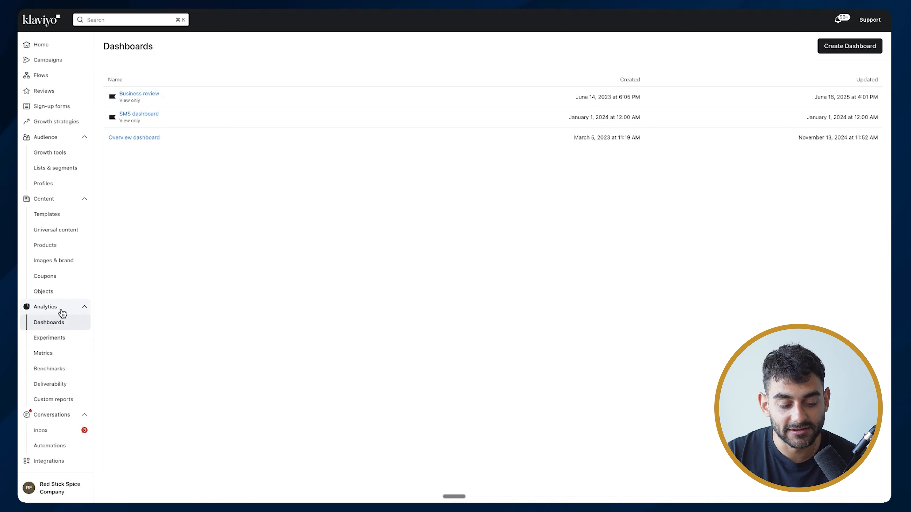
left_click(143, 94)
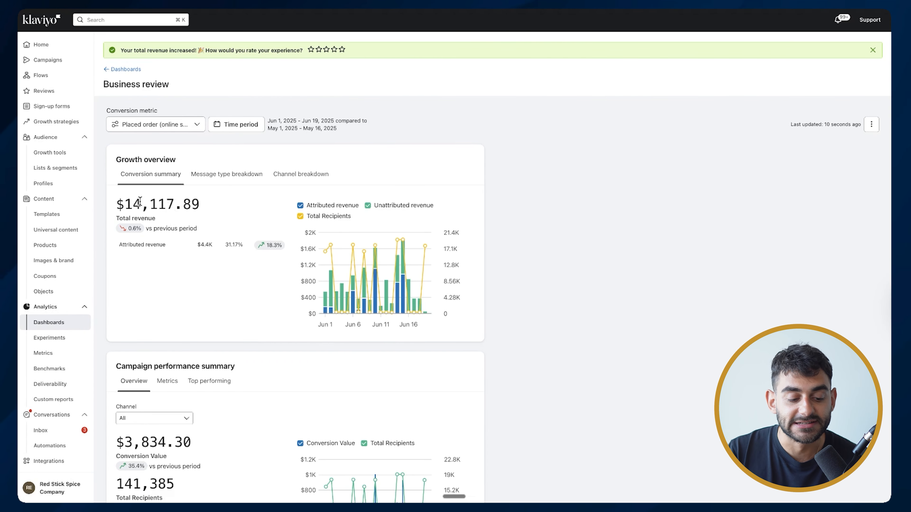
Examine the total revenue, attributed revenue and change versus the previous period in the Growth overview's conversion summary.
left_click_drag(117, 204, 202, 201)
left_click(203, 203)
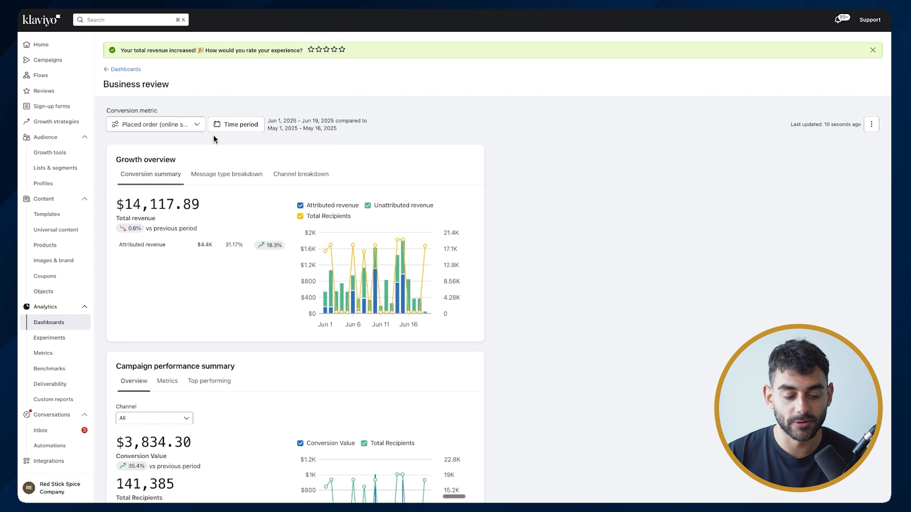
scroll(157, 158, "down", 1)
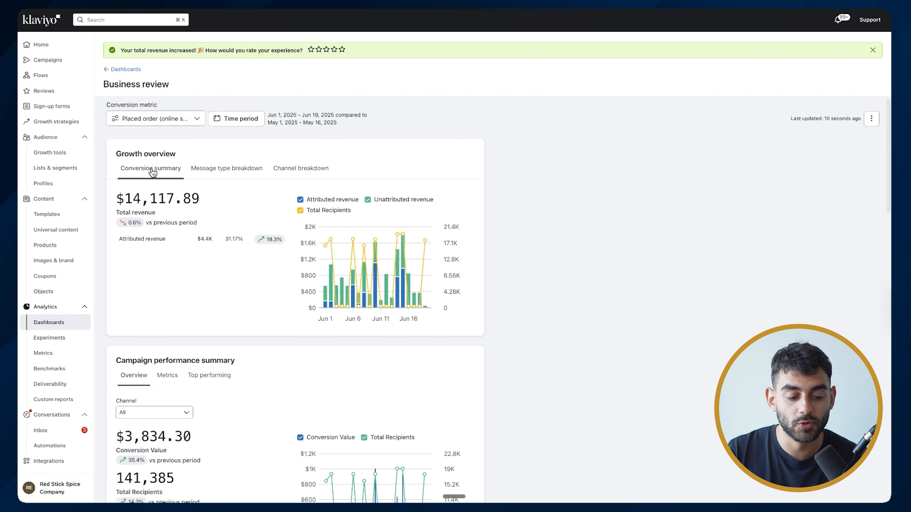
left_click_drag(115, 201, 204, 200)
left_click(206, 200)
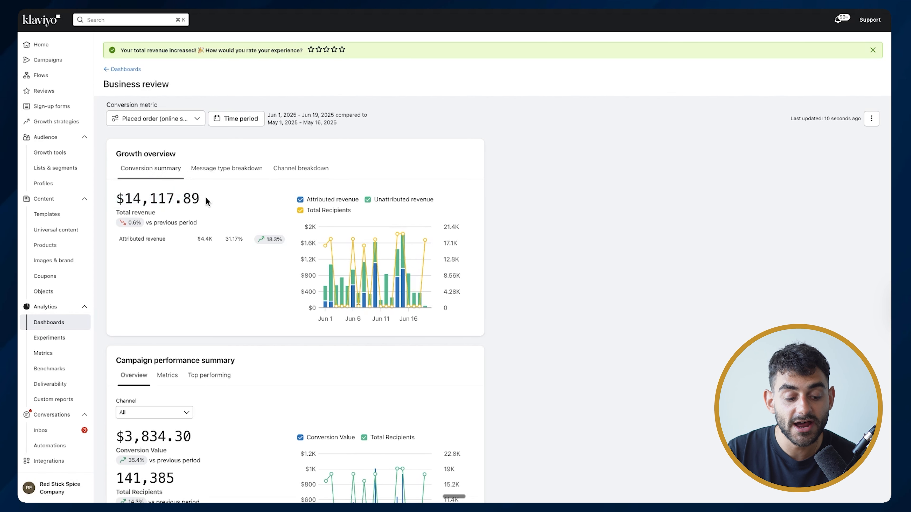
left_click_drag(201, 237, 209, 239)
left_click(215, 241)
left_click_drag(225, 239, 234, 235)
left_click(226, 239)
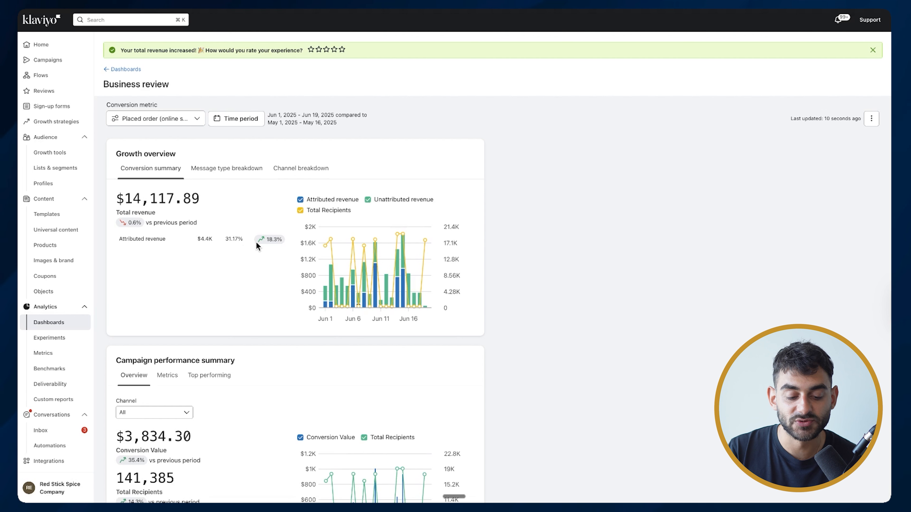
left_click(270, 239)
scroll(269, 239, "up", 1)
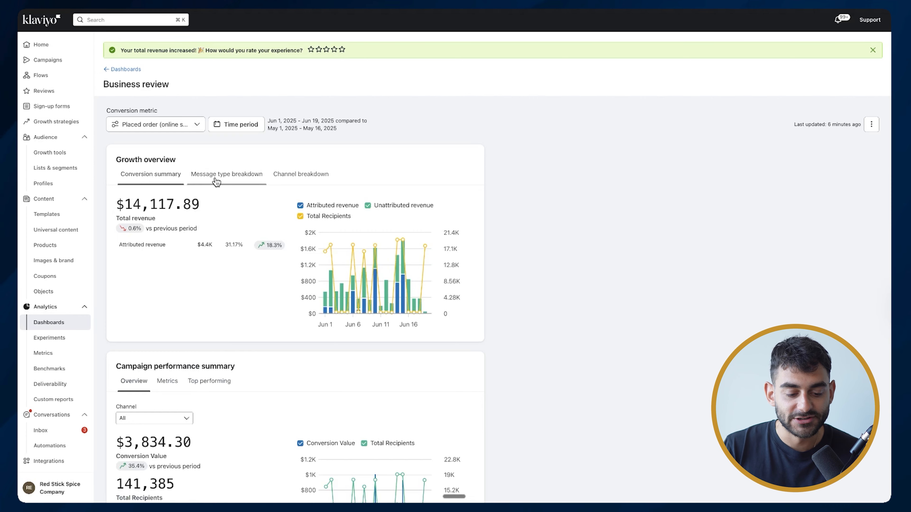
Show the Growth overview's message type breakdown and compare the attributed revenue of campaigns and flows.
left_click(216, 174)
left_click_drag(114, 236, 198, 237)
left_click(198, 236)
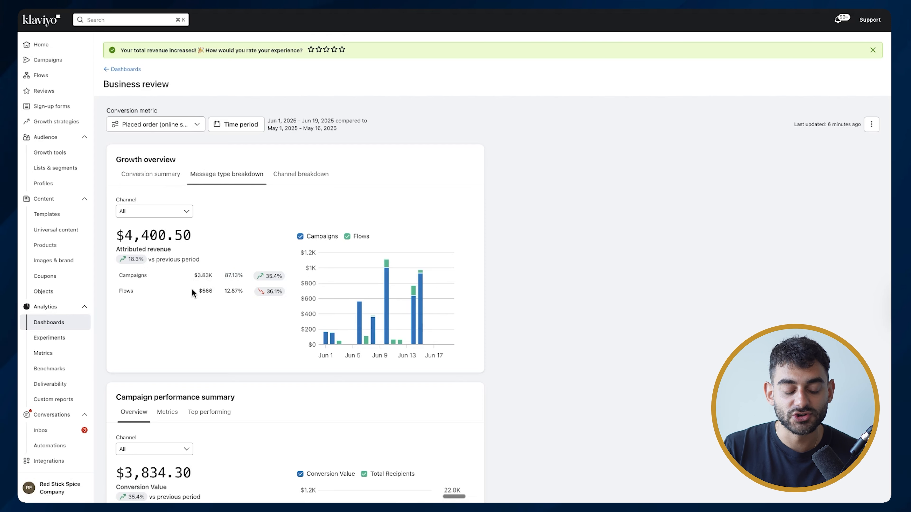
left_click_drag(195, 291, 205, 290)
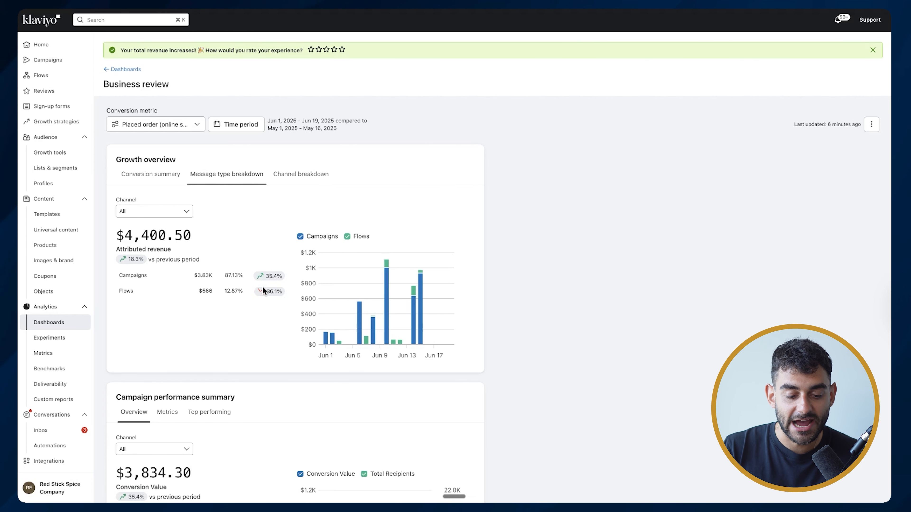
Check the time period and comparison period options of the Business review dashboard without applying a change.
left_click(250, 124)
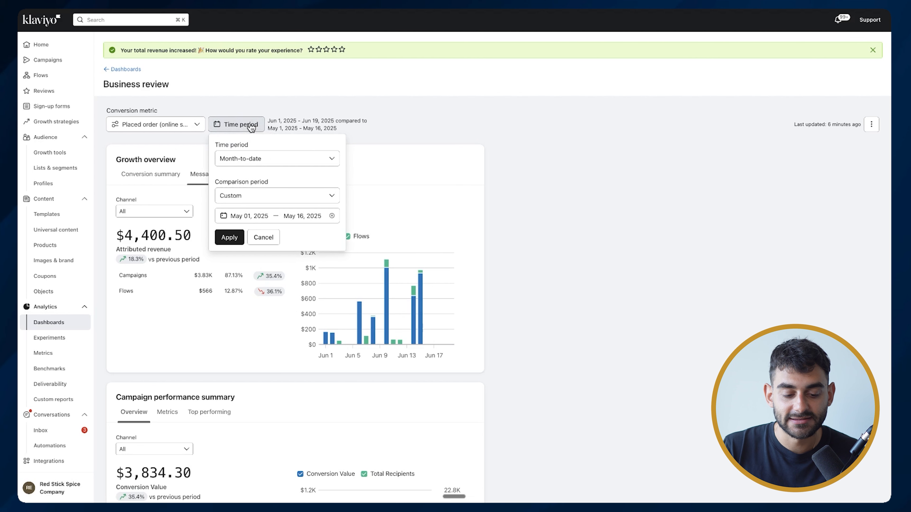
left_click(245, 162)
left_click(260, 158)
left_click(250, 197)
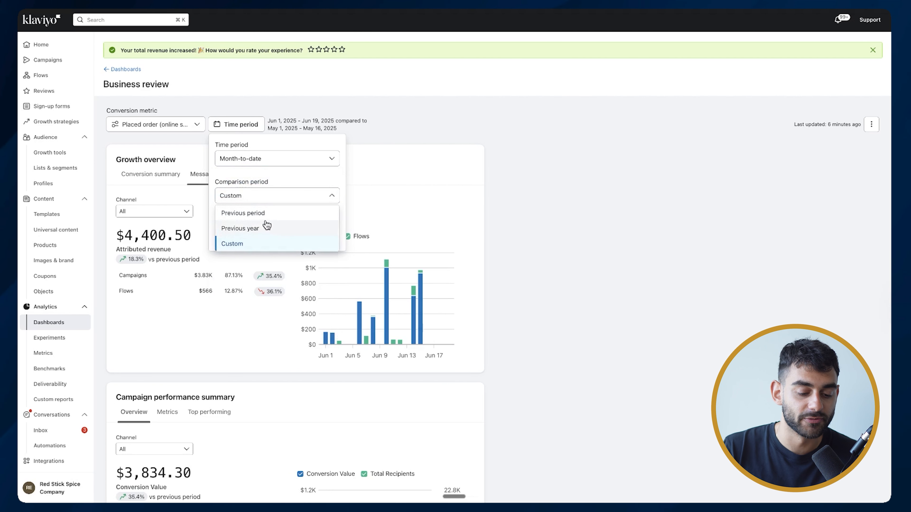
left_click(265, 145)
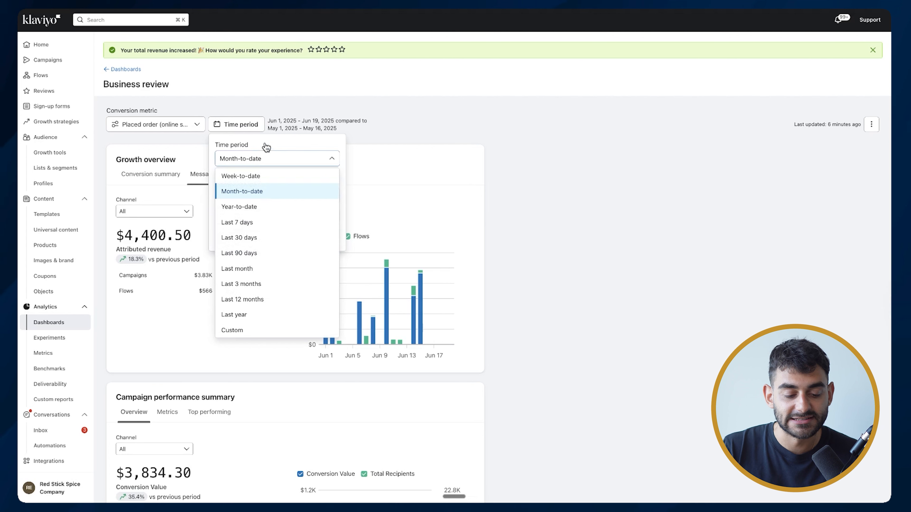
left_click(266, 146)
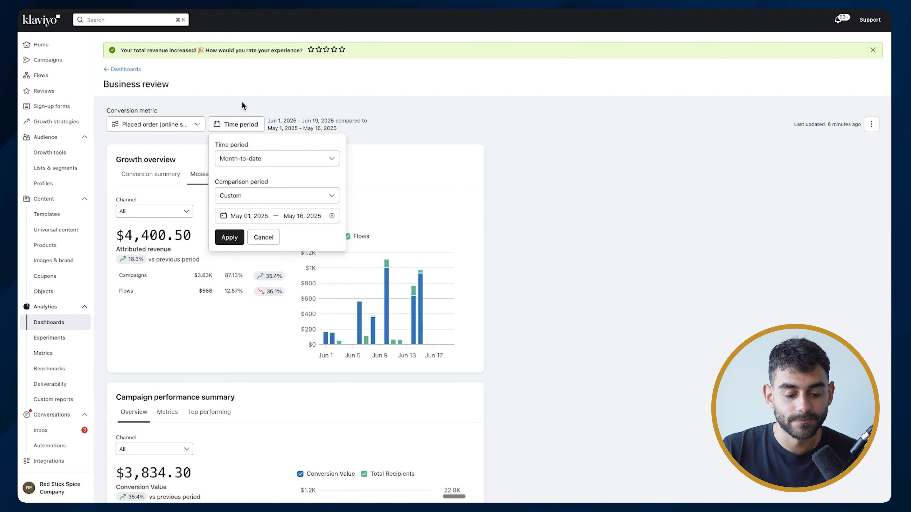
left_click(239, 112)
Show the Growth overview's channel breakdown and review the overview of the Campaign performance summary.
left_click(301, 175)
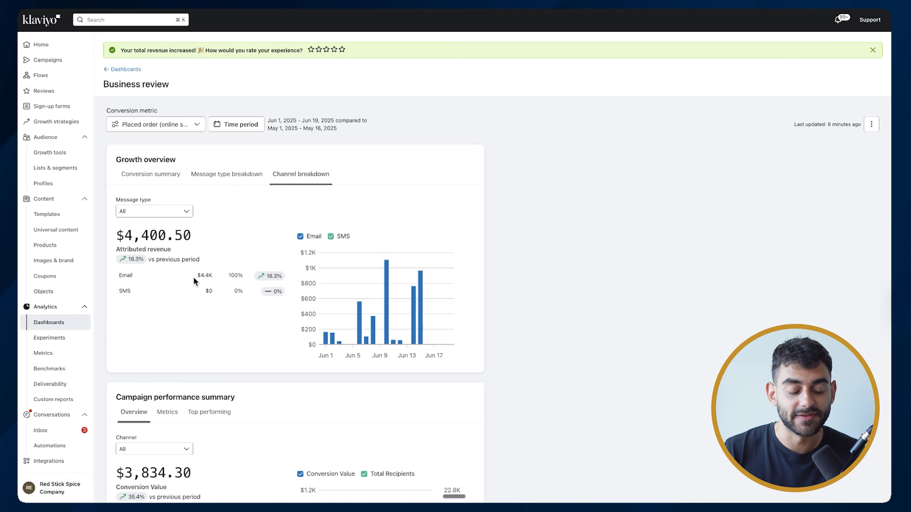
scroll(193, 277, "down", 5)
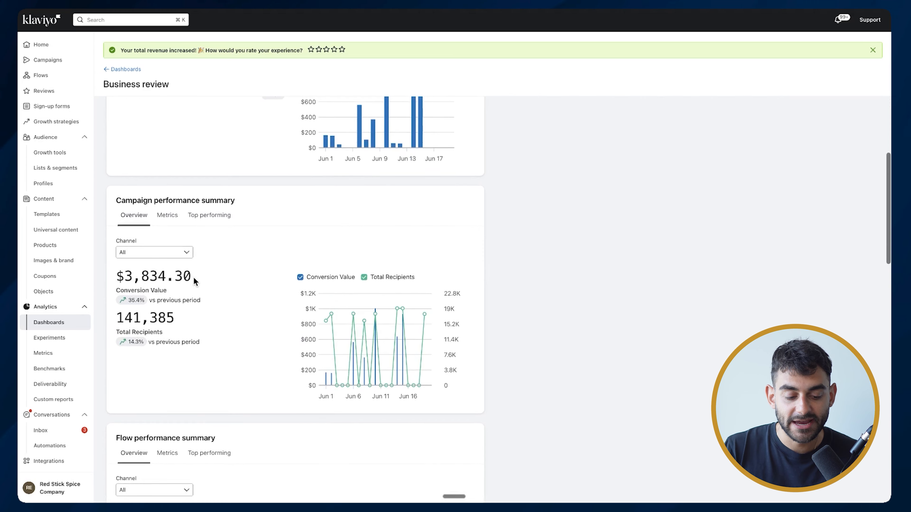
scroll(169, 247, "down", 1)
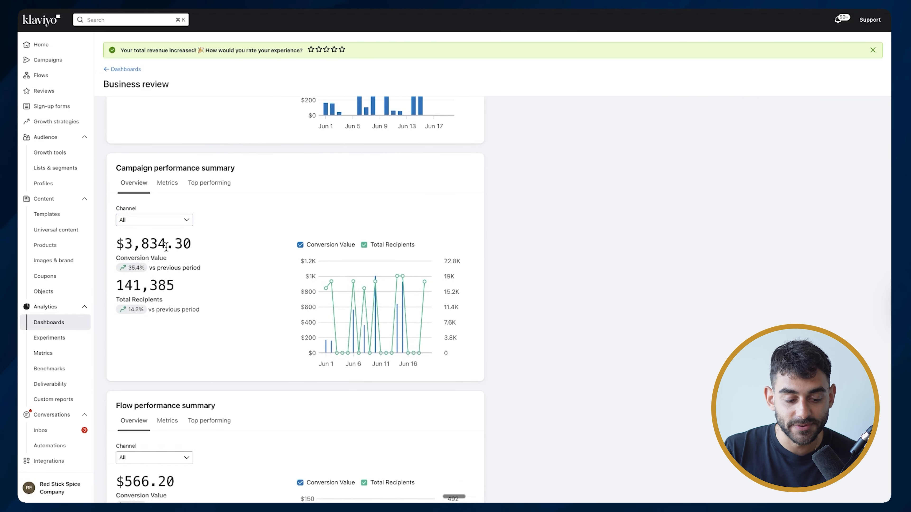
Examine the Campaign performance summary's metrics, including unique conversions, conversion rate and revenue per recipient.
left_click(165, 181)
scroll(168, 267, "down", 1)
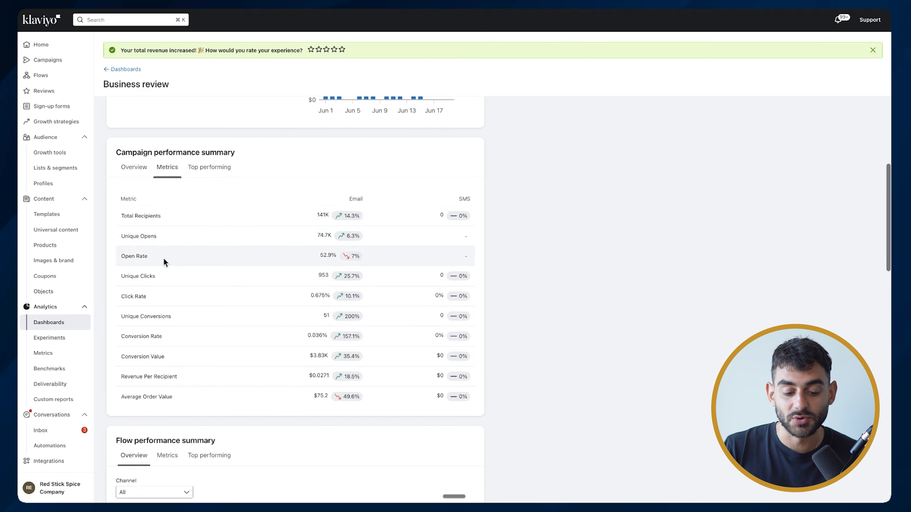
scroll(246, 203, "up", 1)
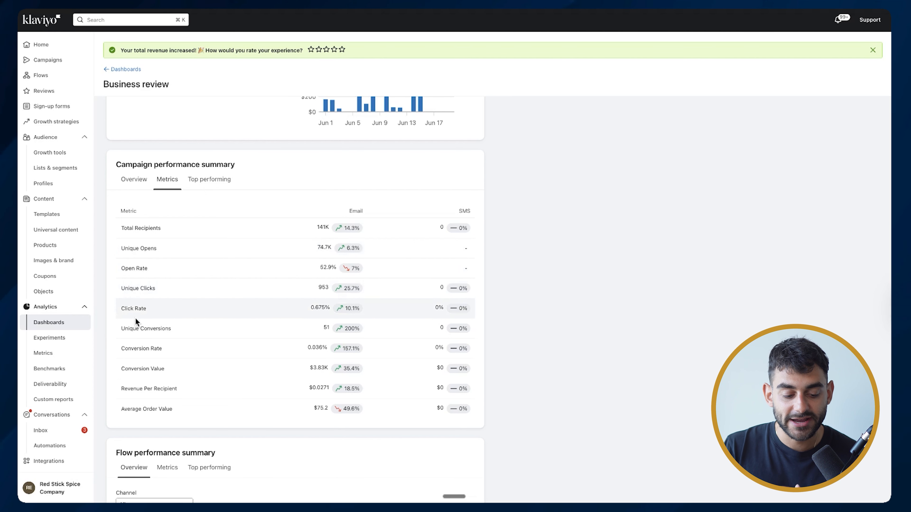
left_click_drag(121, 329, 183, 330)
left_click(183, 331)
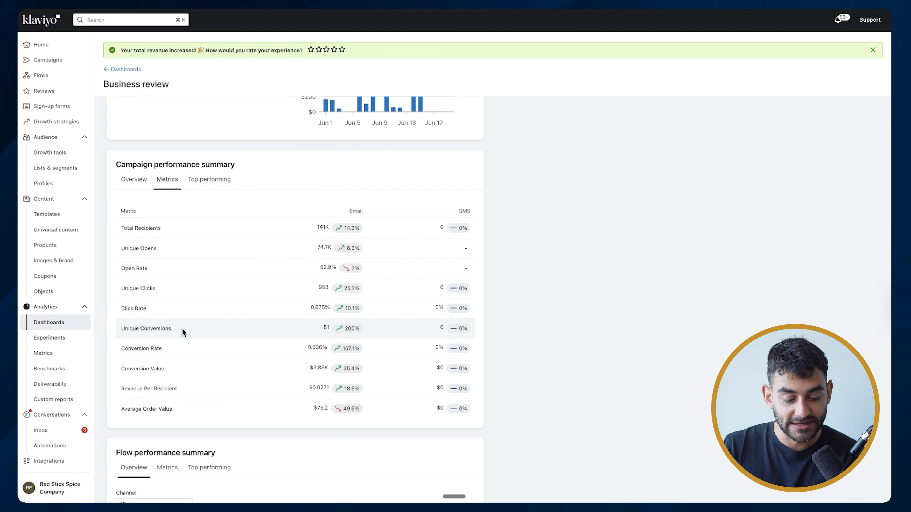
left_click_drag(122, 347, 173, 346)
left_click(173, 347)
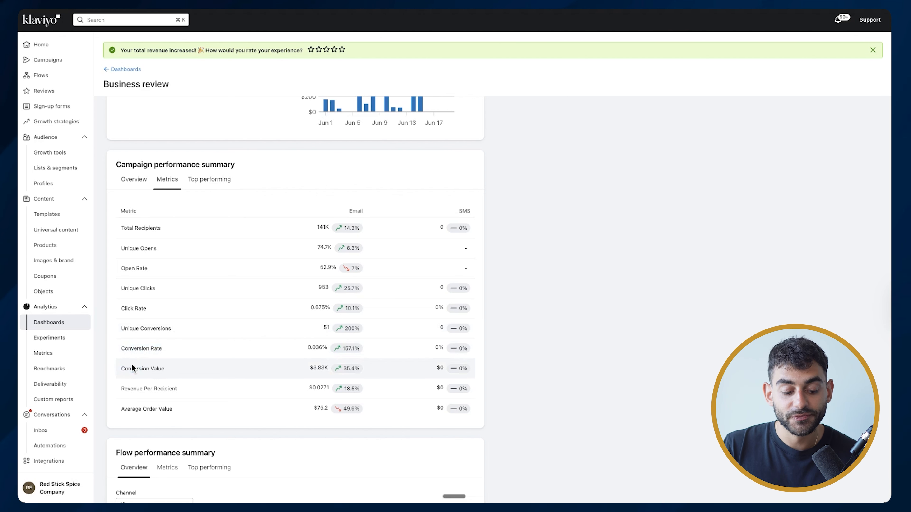
left_click_drag(122, 383, 183, 386)
left_click(183, 386)
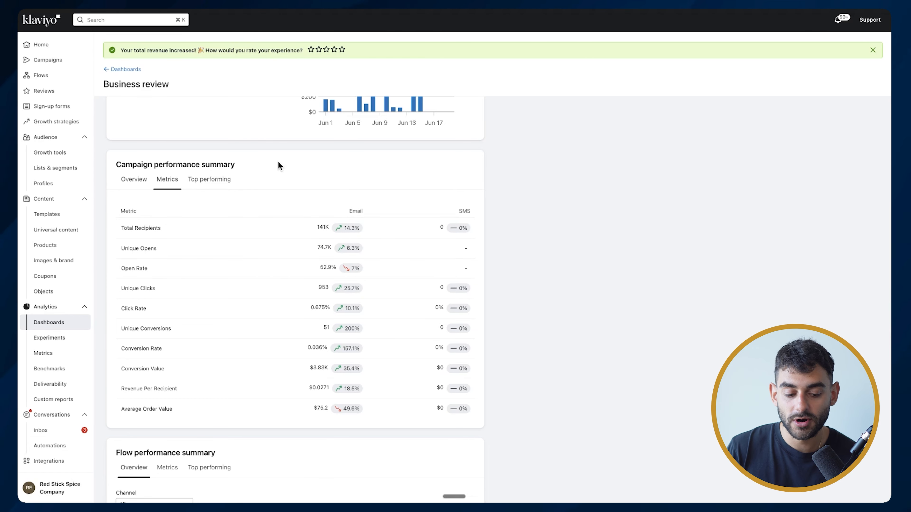
List the top performing campaigns in the Campaign performance summary and compare their recipients, conversions and conversion value.
left_click(225, 182)
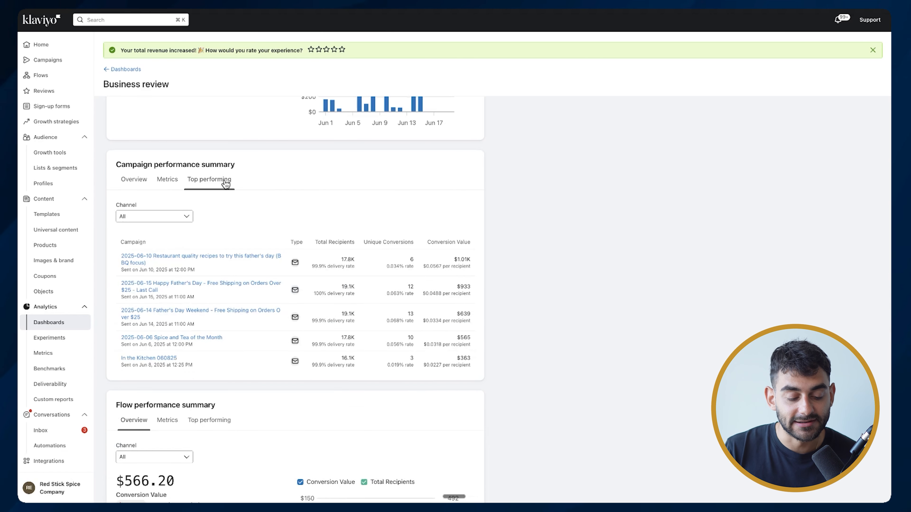
scroll(225, 185, "up", 1)
scroll(266, 232, "down", 1)
scroll(266, 232, "up", 1)
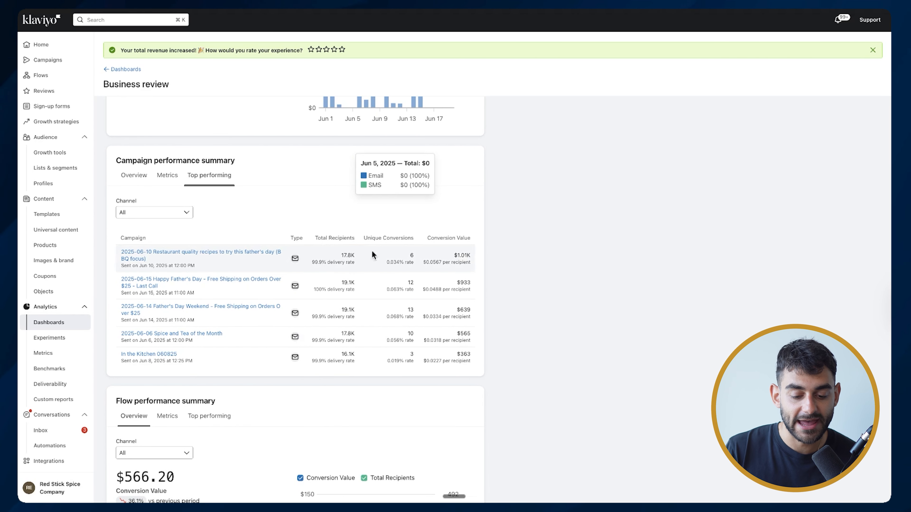
Review the metrics and the top performing flows in the Flow performance summary.
scroll(439, 259, "down", 5)
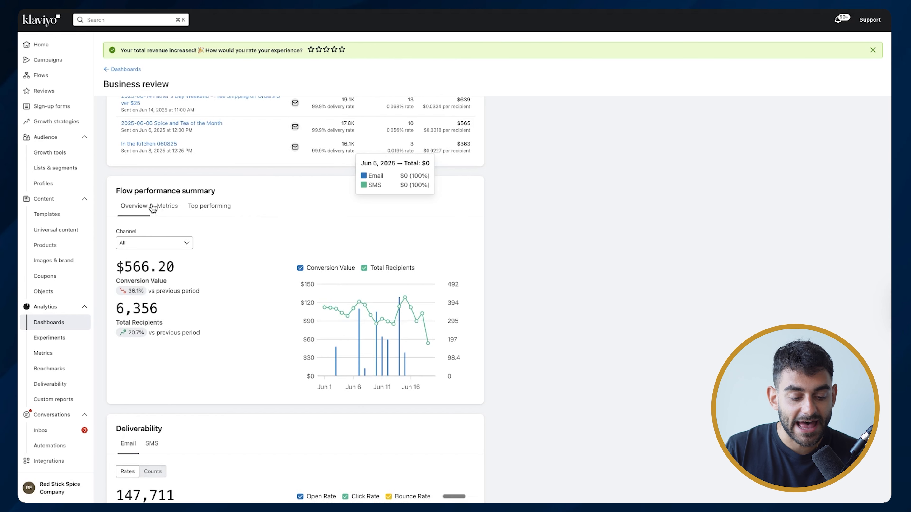
left_click(167, 205)
scroll(181, 240, "down", 1)
scroll(193, 182, "up", 1)
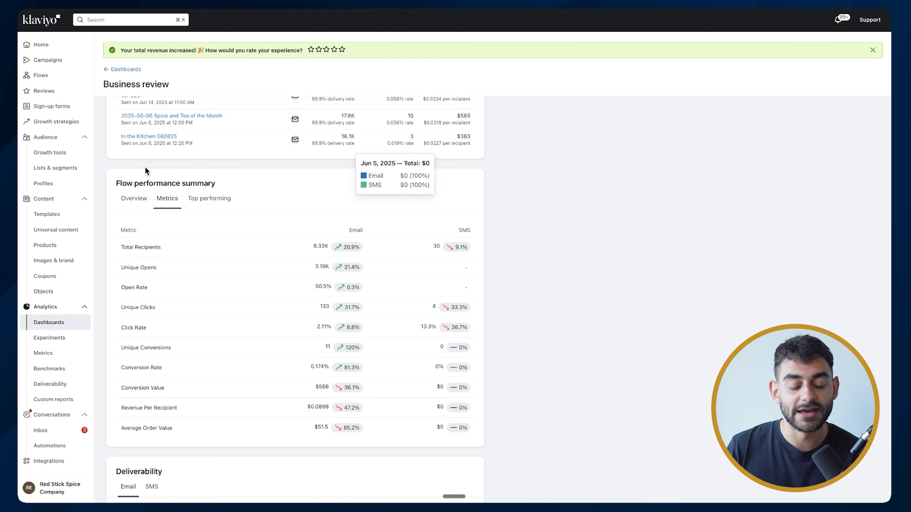
left_click(209, 201)
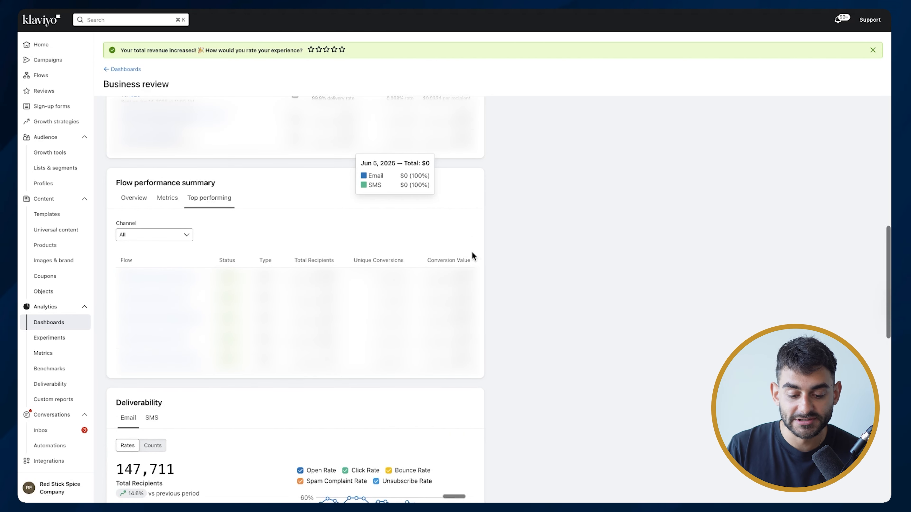
Review the Deliverability, Industry benchmarks and Segment growth summary sections of the Business review dashboard.
scroll(234, 267, "down", 7)
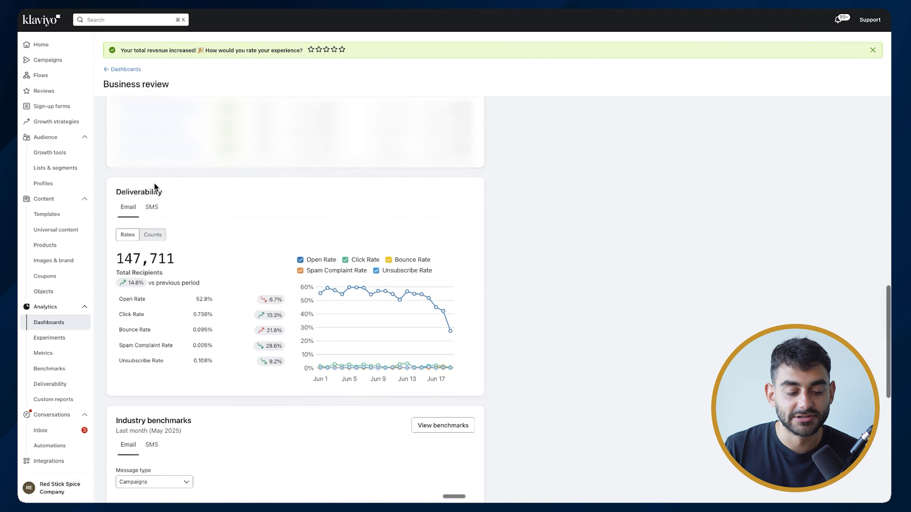
scroll(112, 150, "down", 6)
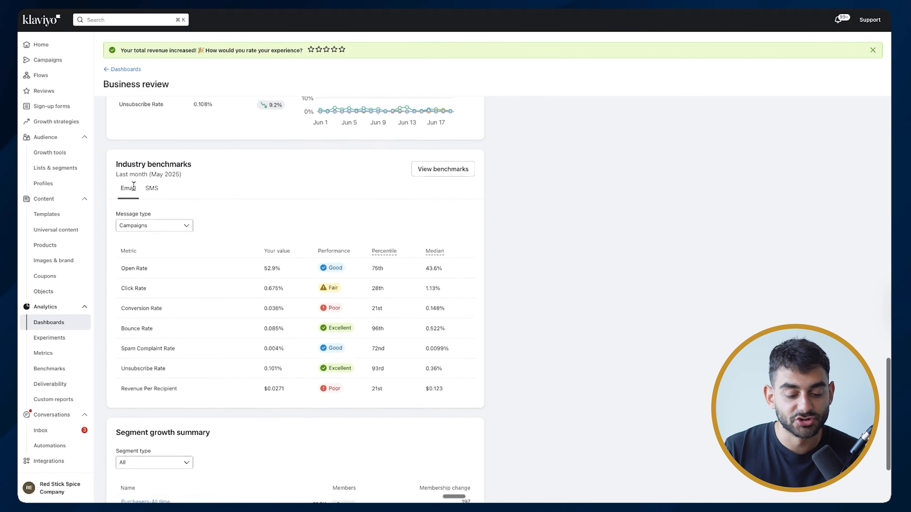
scroll(155, 240, "down", 2)
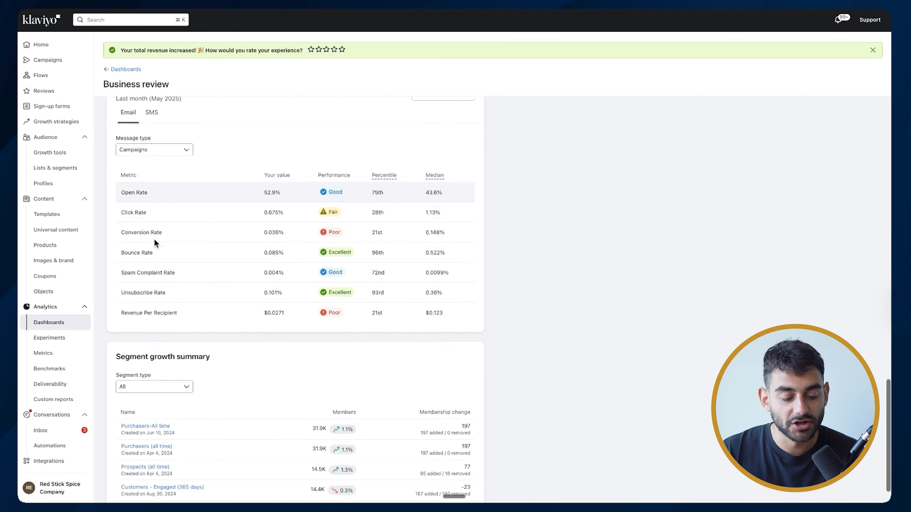
scroll(185, 158, "up", 3)
scroll(191, 155, "down", 1)
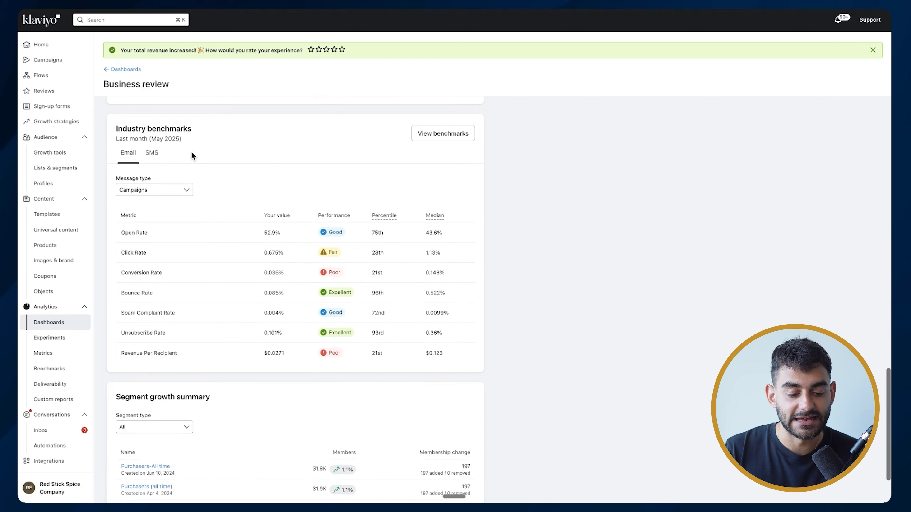
scroll(231, 166, "down", 2)
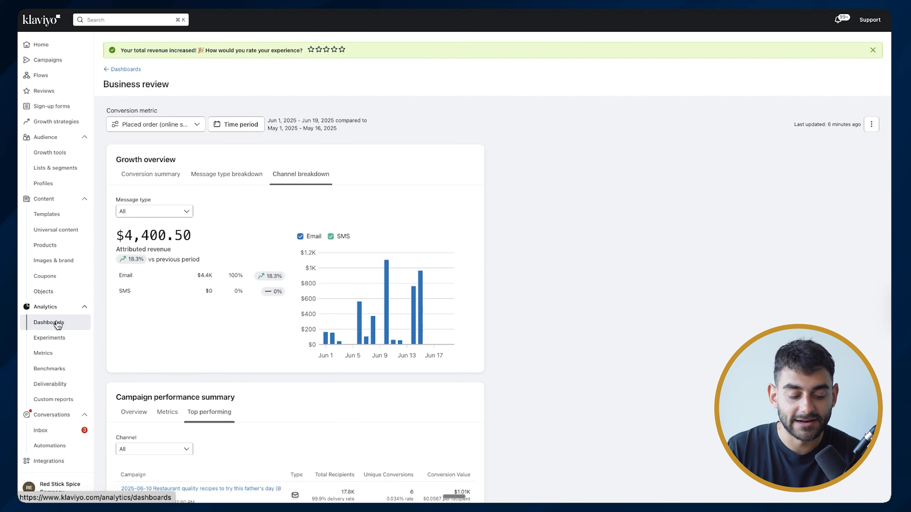
Browse the Experiments, Metrics and Benchmarks analytics pages.
left_click(55, 336)
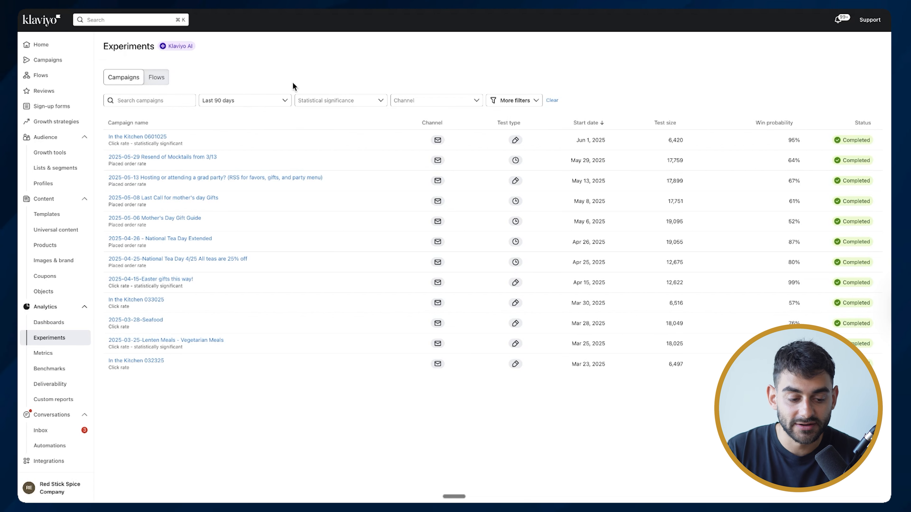
scroll(52, 318, "down", 1)
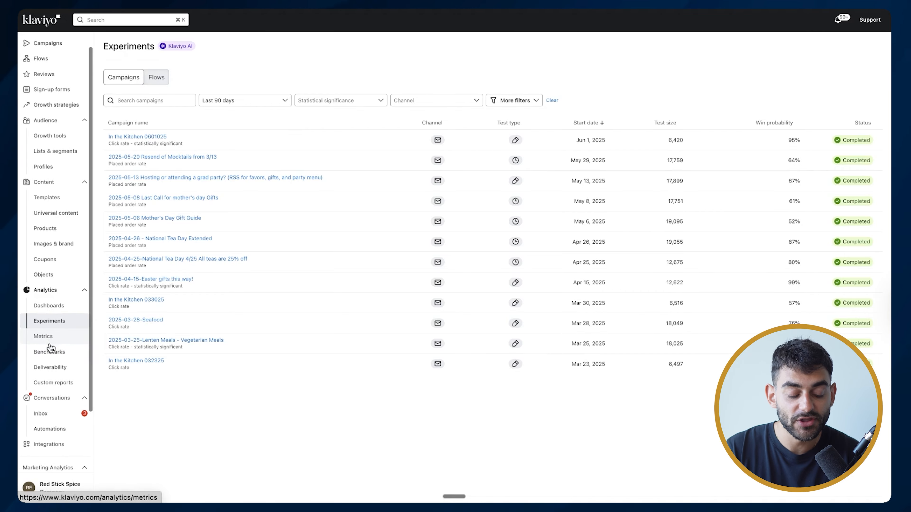
left_click(49, 336)
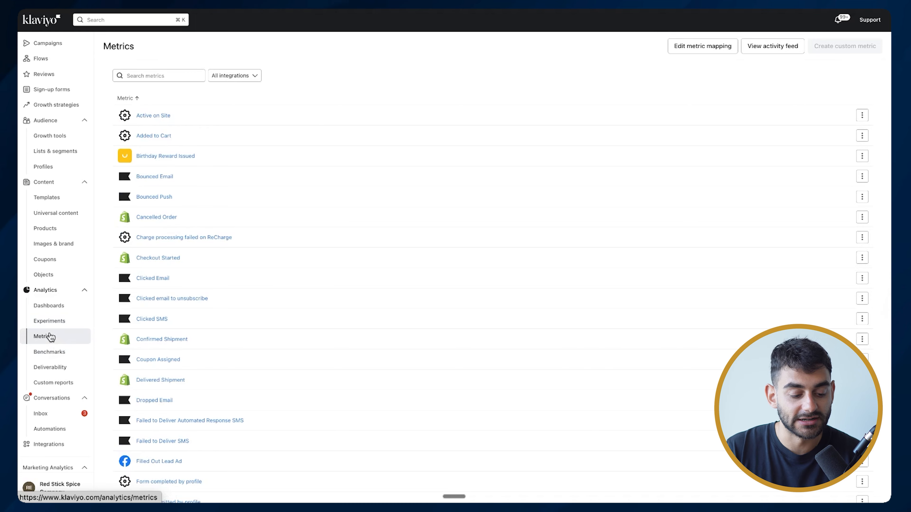
left_click(49, 352)
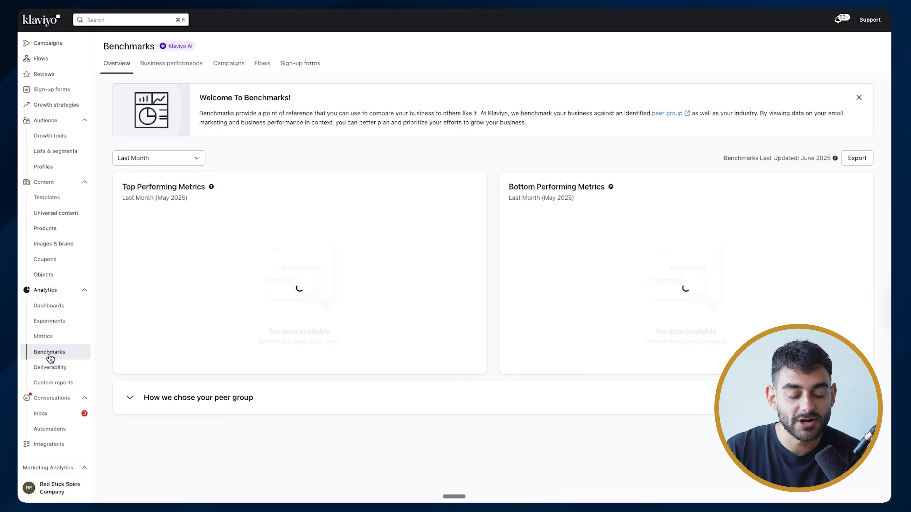